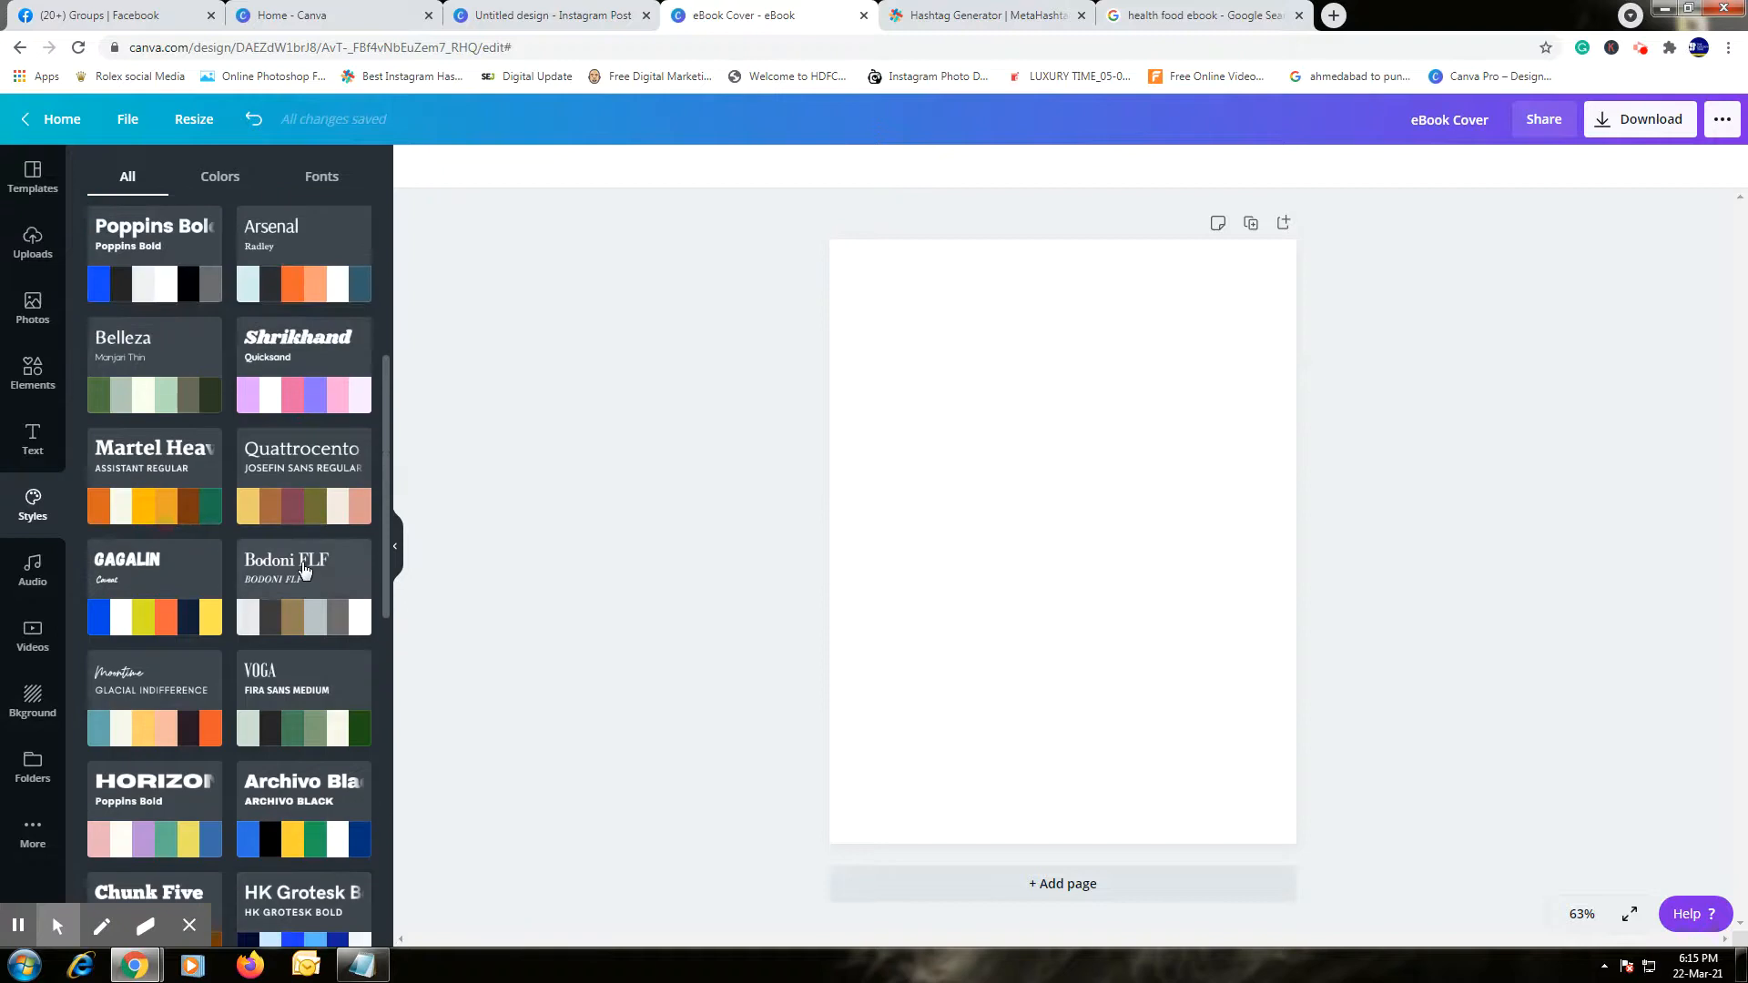
# Apply the Barlow Bold and Barlow Medium style set to the blank page.
pyautogui.scroll(-5, 304, 570)
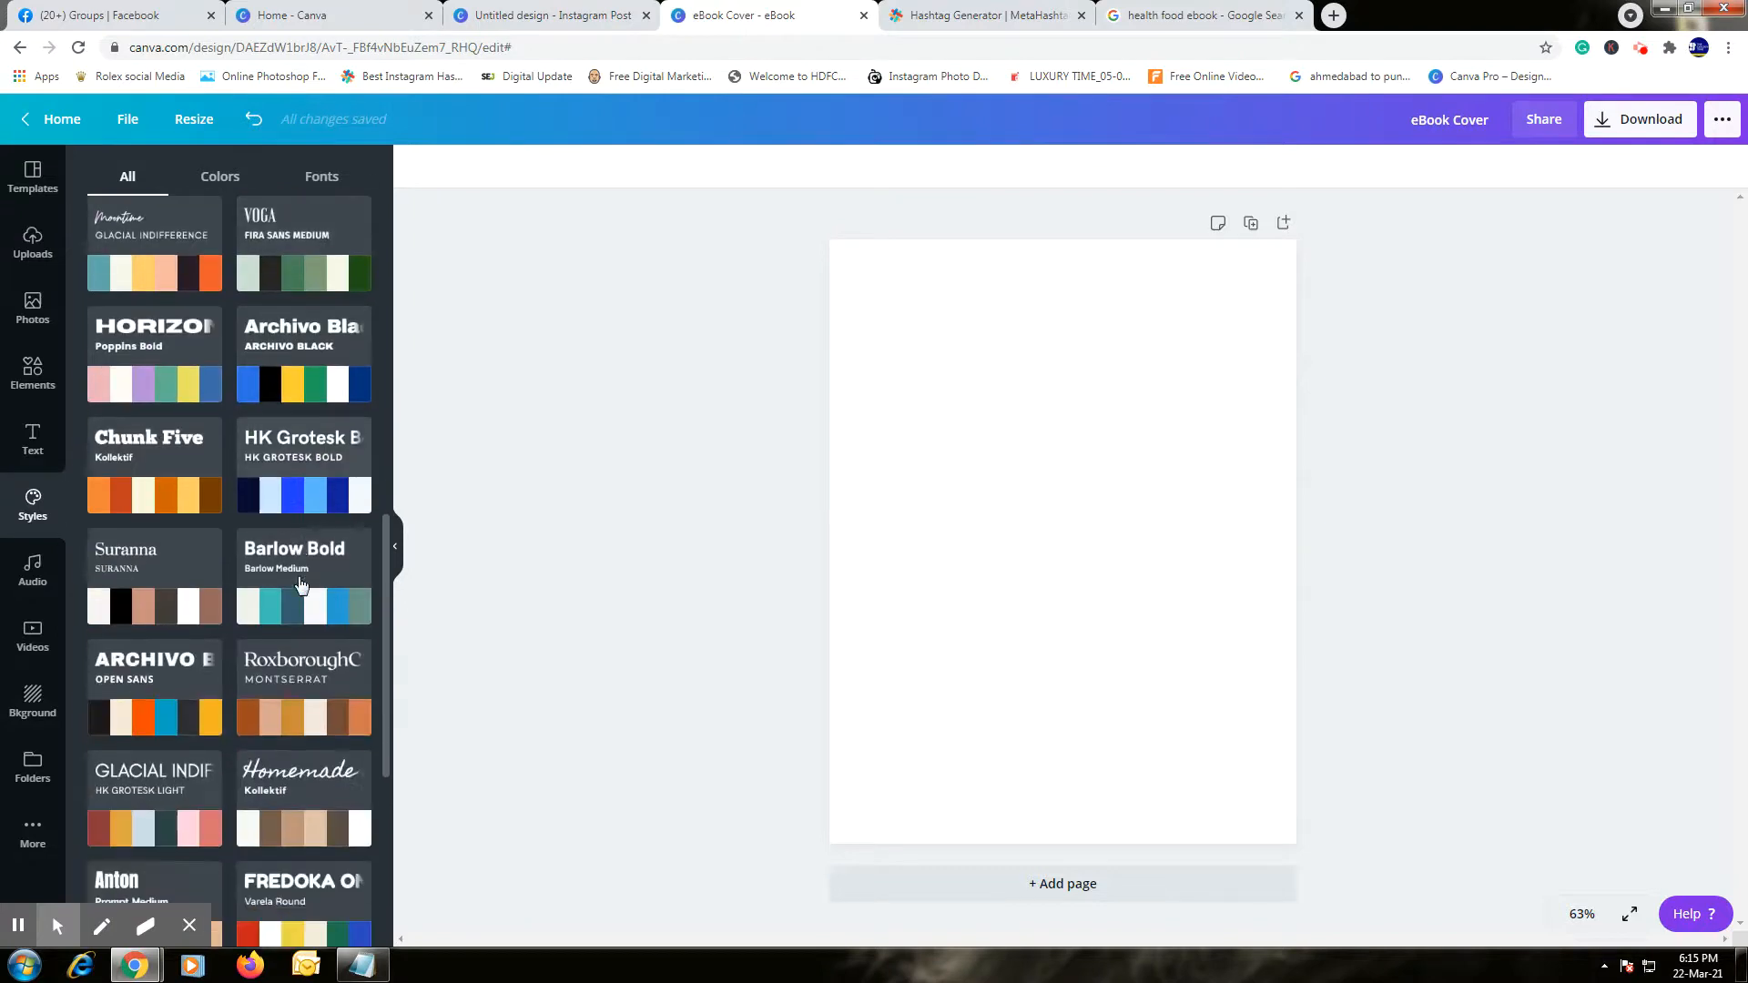
pyautogui.moveTo(322, 568); pyautogui.dragTo(1086, 672)
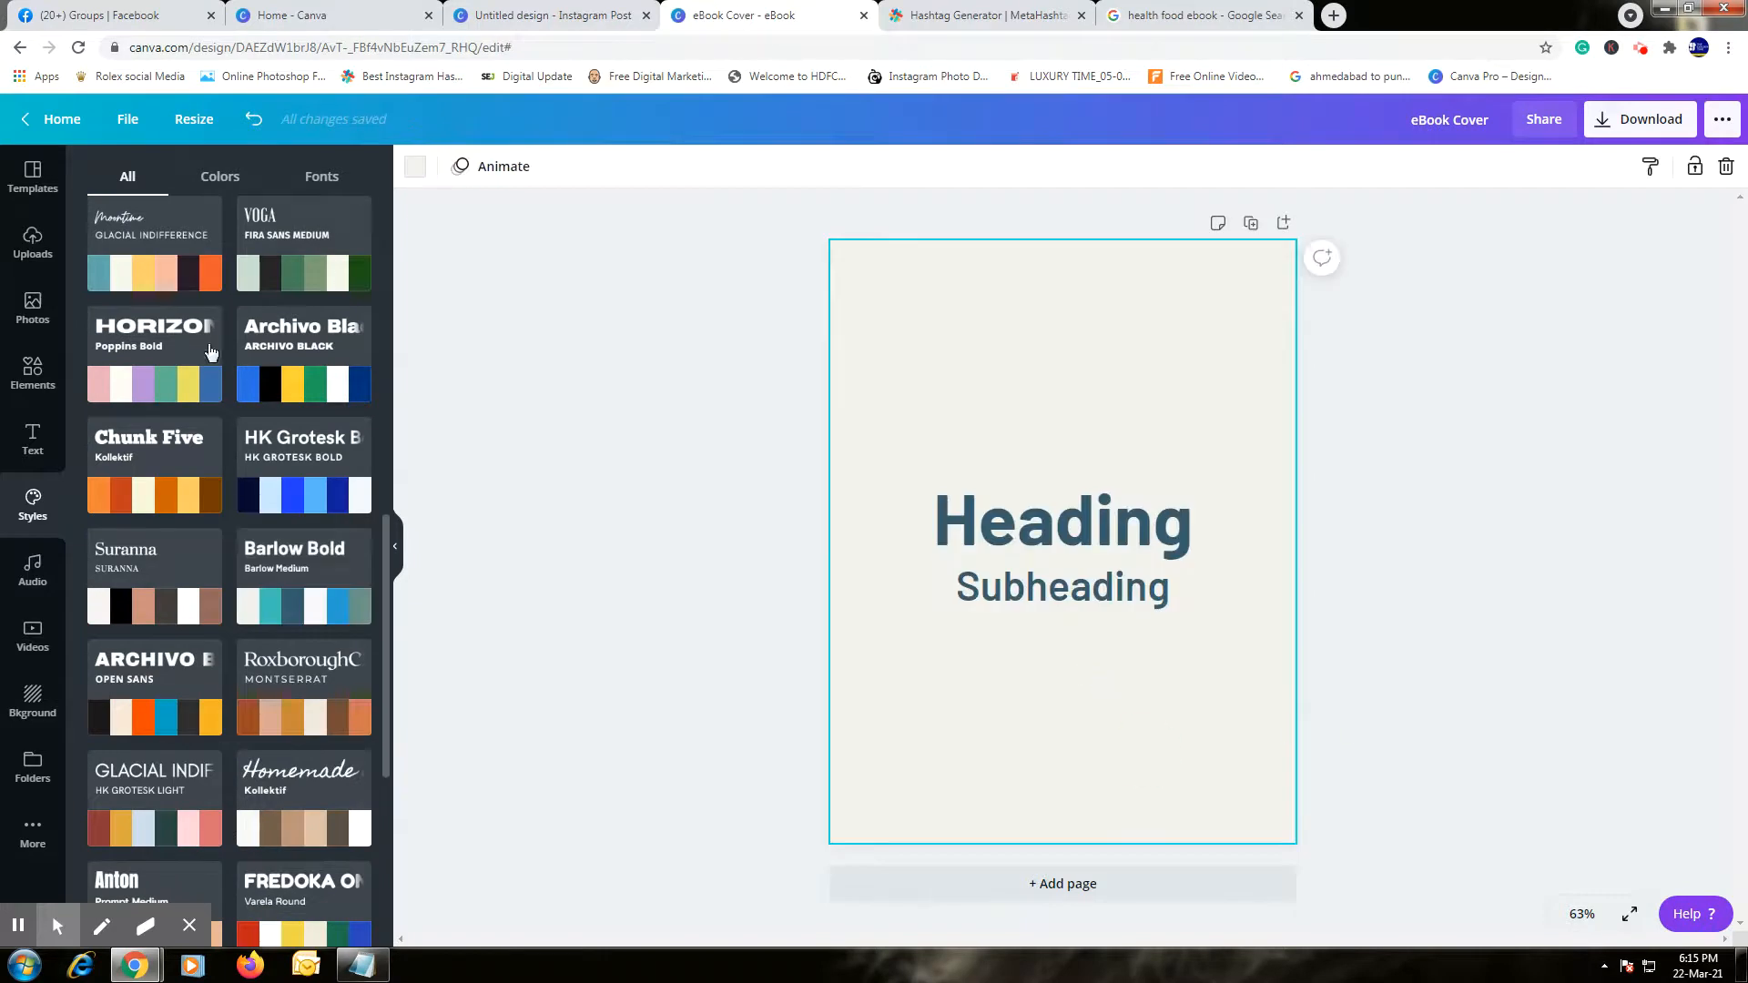
# Add the recently used bordered portrait frame and shrink it to about a third of the page width in the page's upper-left corner.
pyautogui.click(29, 326)
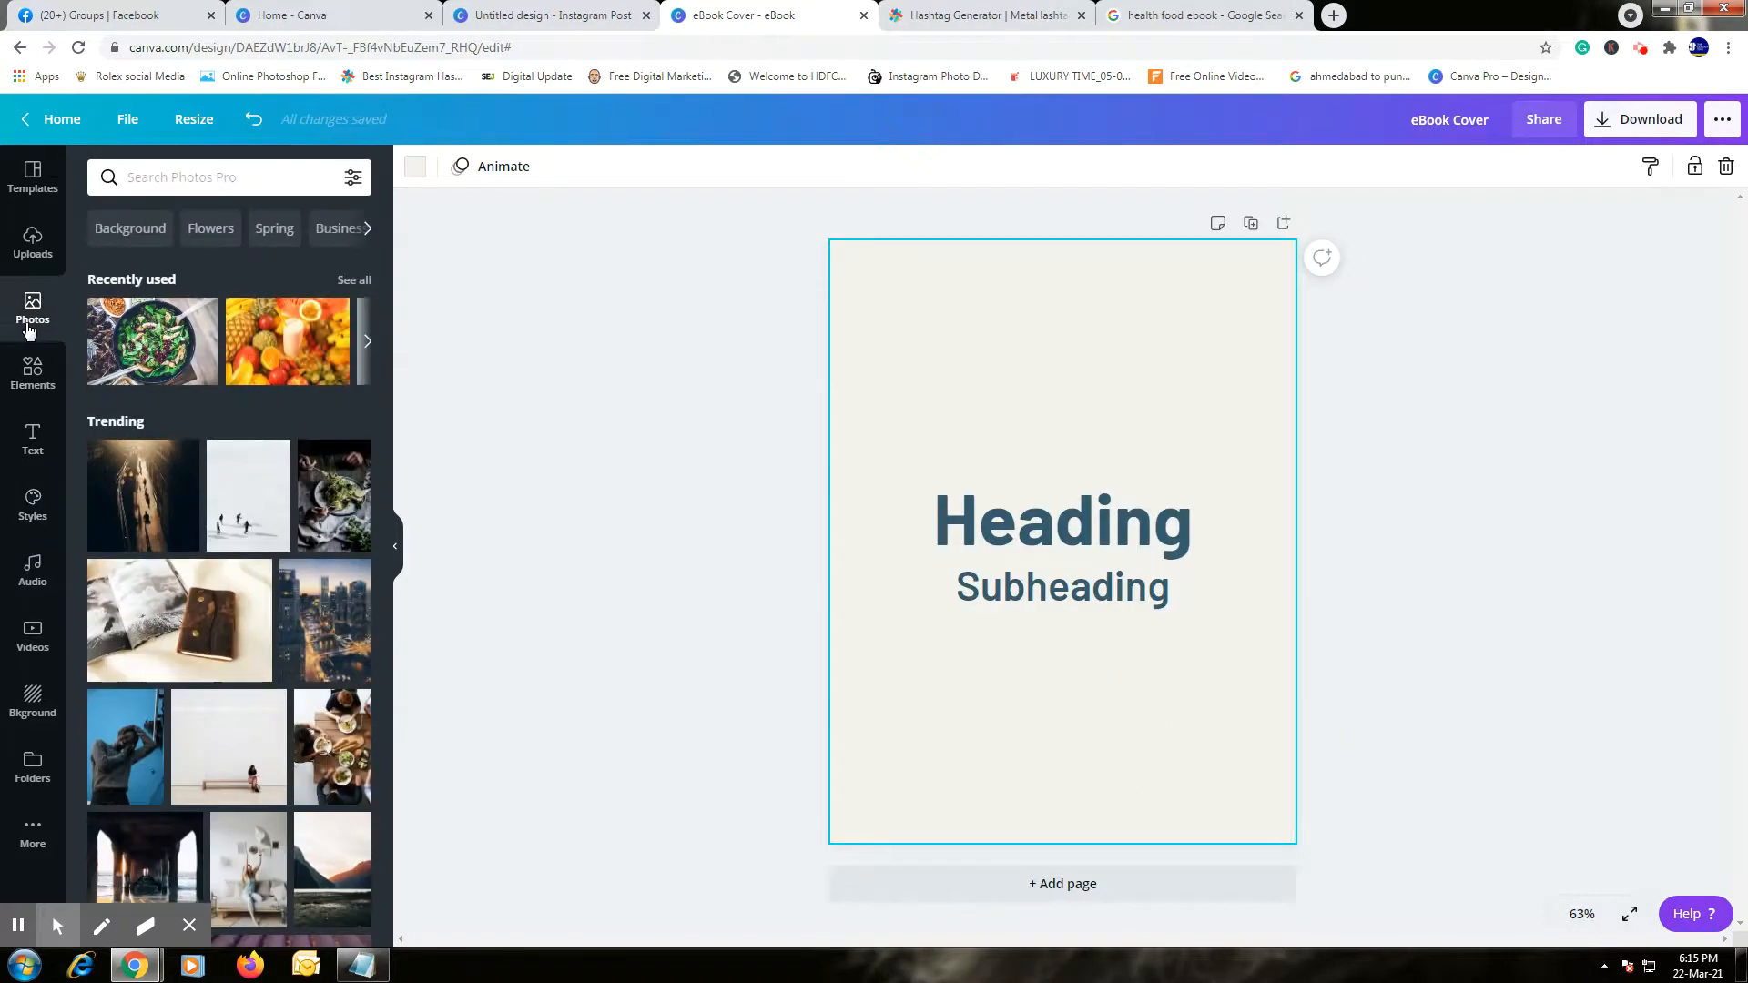
pyautogui.click(33, 378)
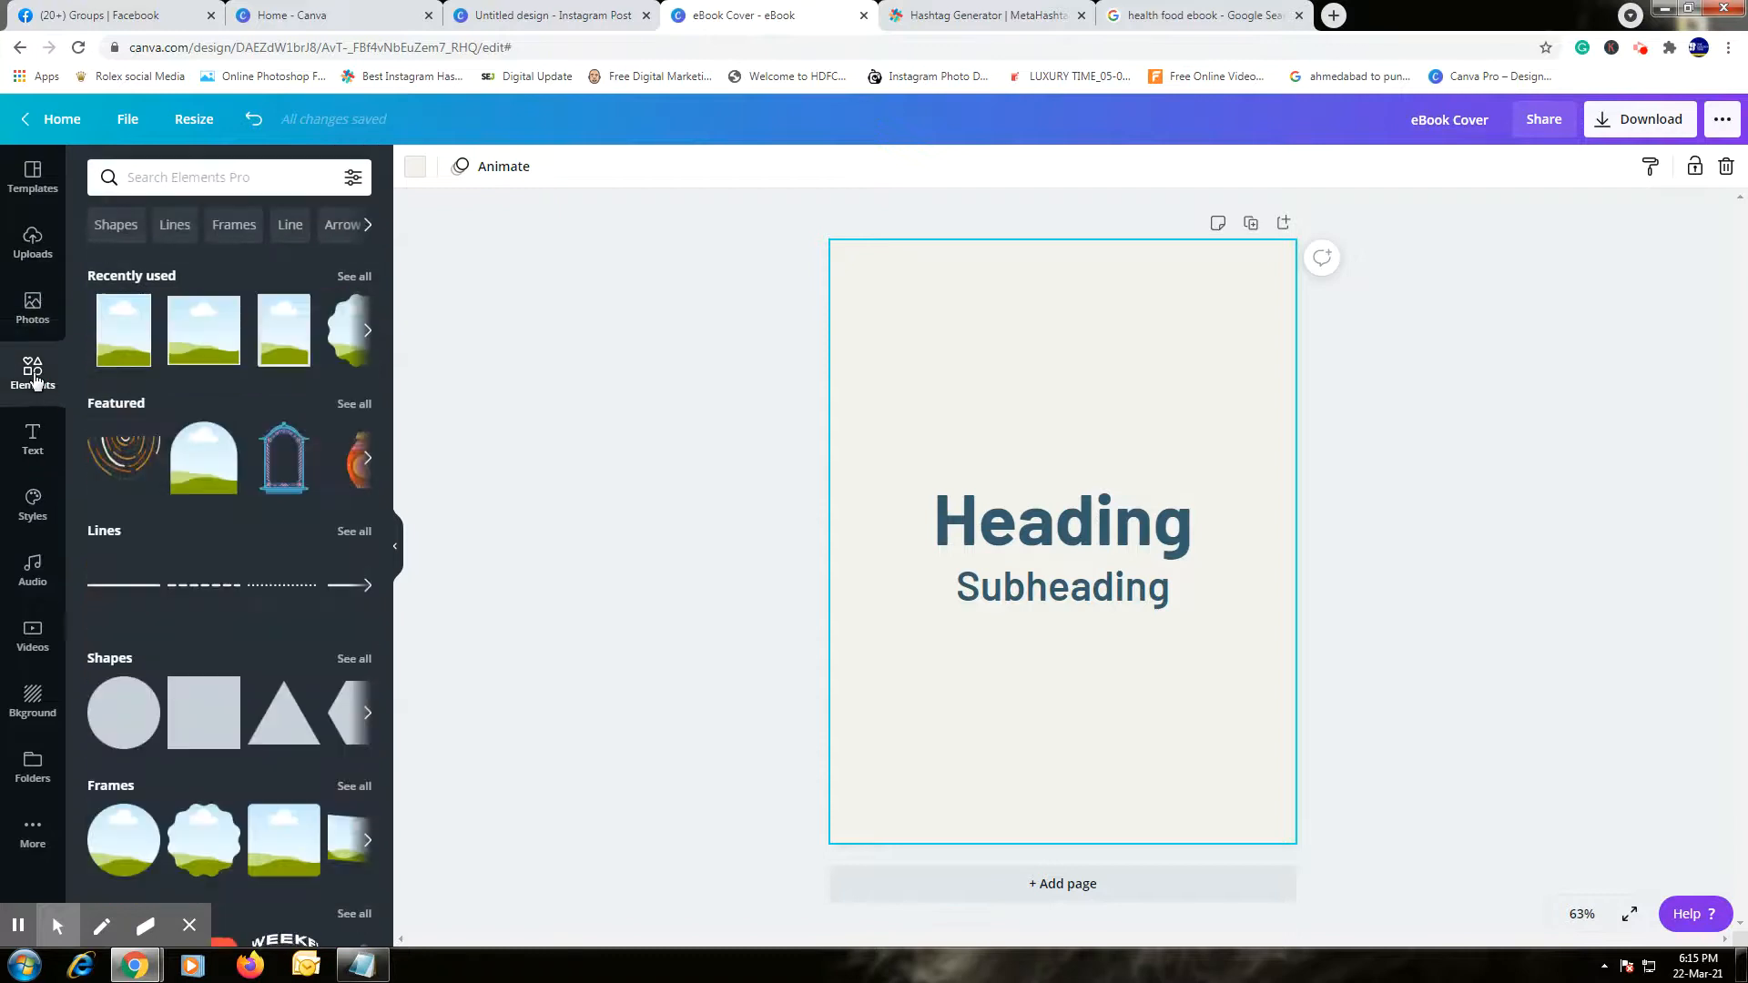
pyautogui.click(118, 349)
pyautogui.moveTo(1035, 445); pyautogui.dragTo(927, 317)
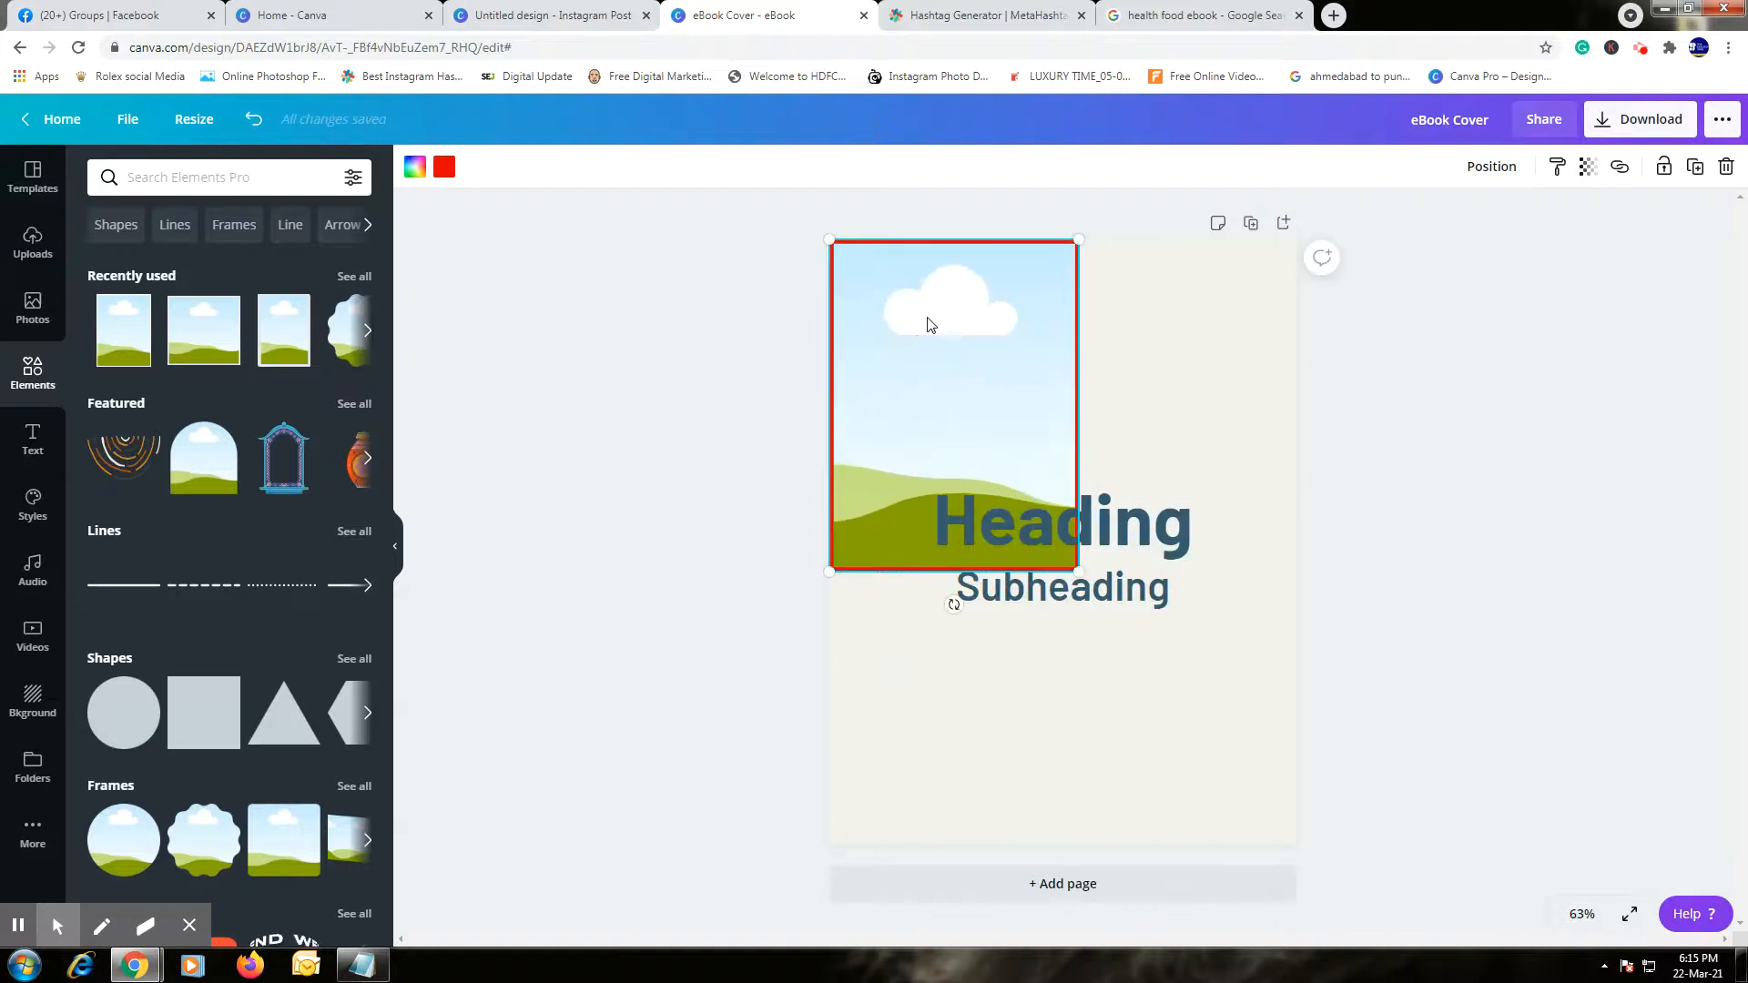
pyautogui.moveTo(1079, 571); pyautogui.dragTo(992, 439)
pyautogui.click(1118, 453)
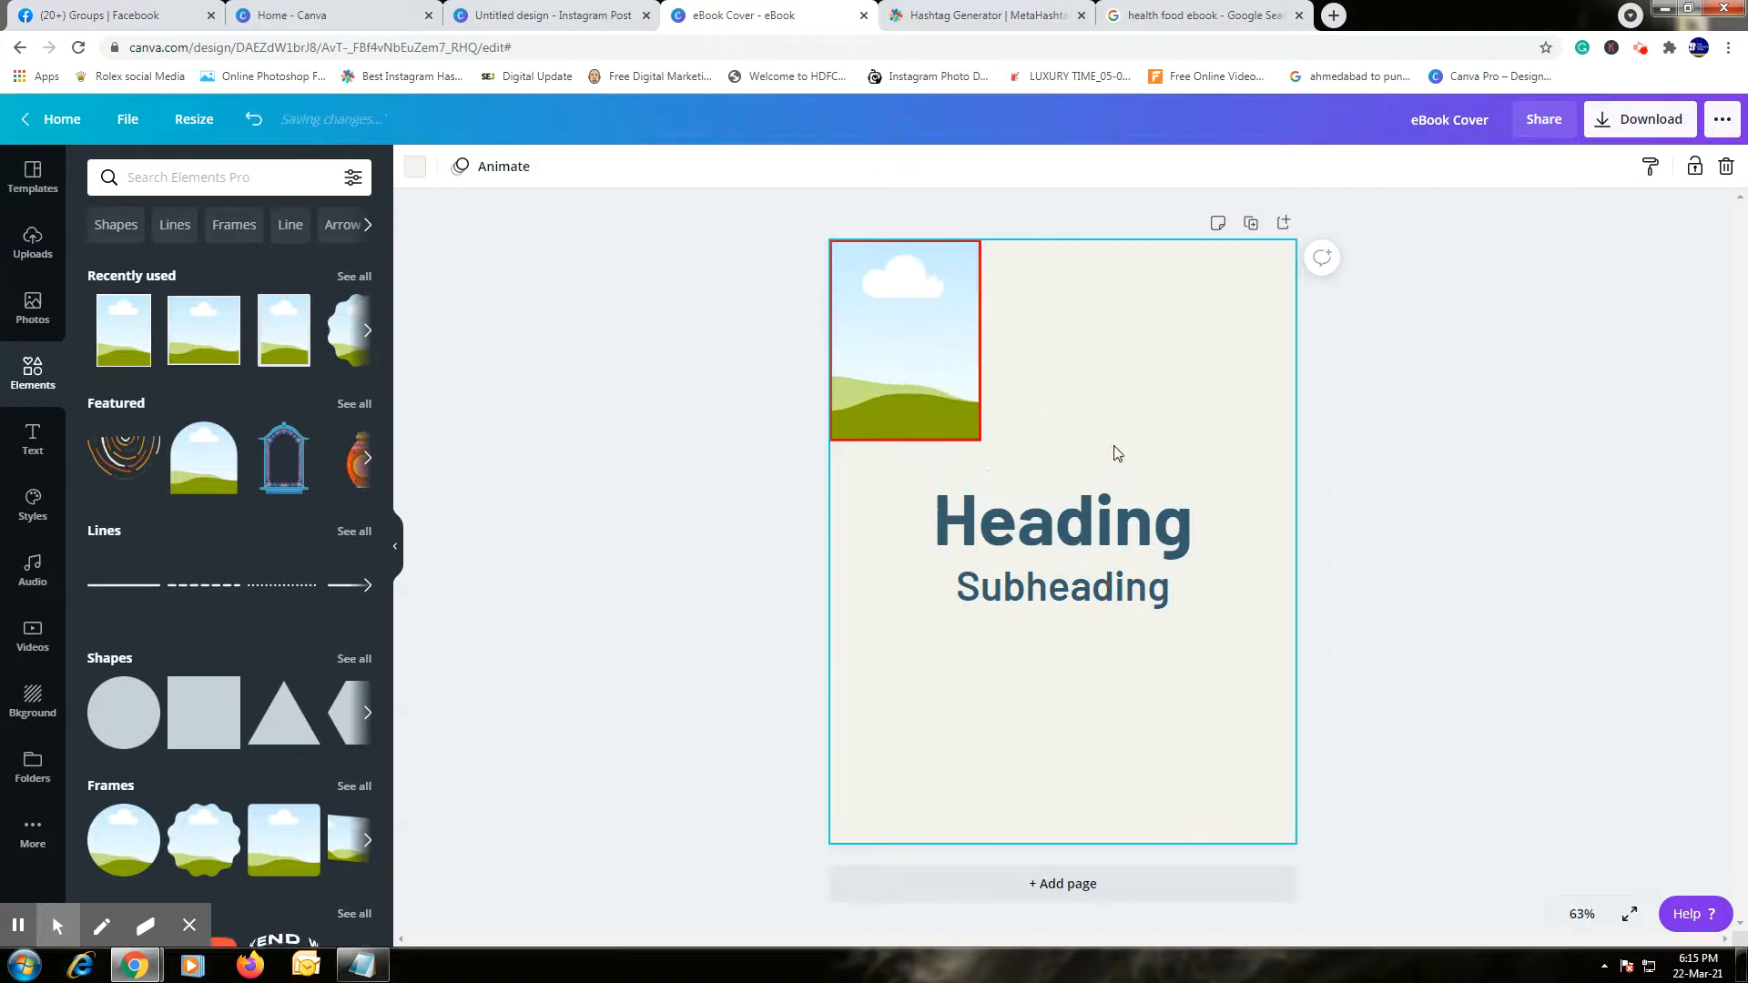
# Duplicate the bordered frame twice to build a row of three frames across the upper edge of the page.
pyautogui.click(963, 379)
pyautogui.click(1695, 167)
pyautogui.moveTo(973, 365); pyautogui.dragTo(1255, 338)
pyautogui.click(1696, 173)
# Even out the gaps between the three upper frames with the Tidy up spacing option.
pyautogui.moveTo(1396, 492); pyautogui.dragTo(867, 242)
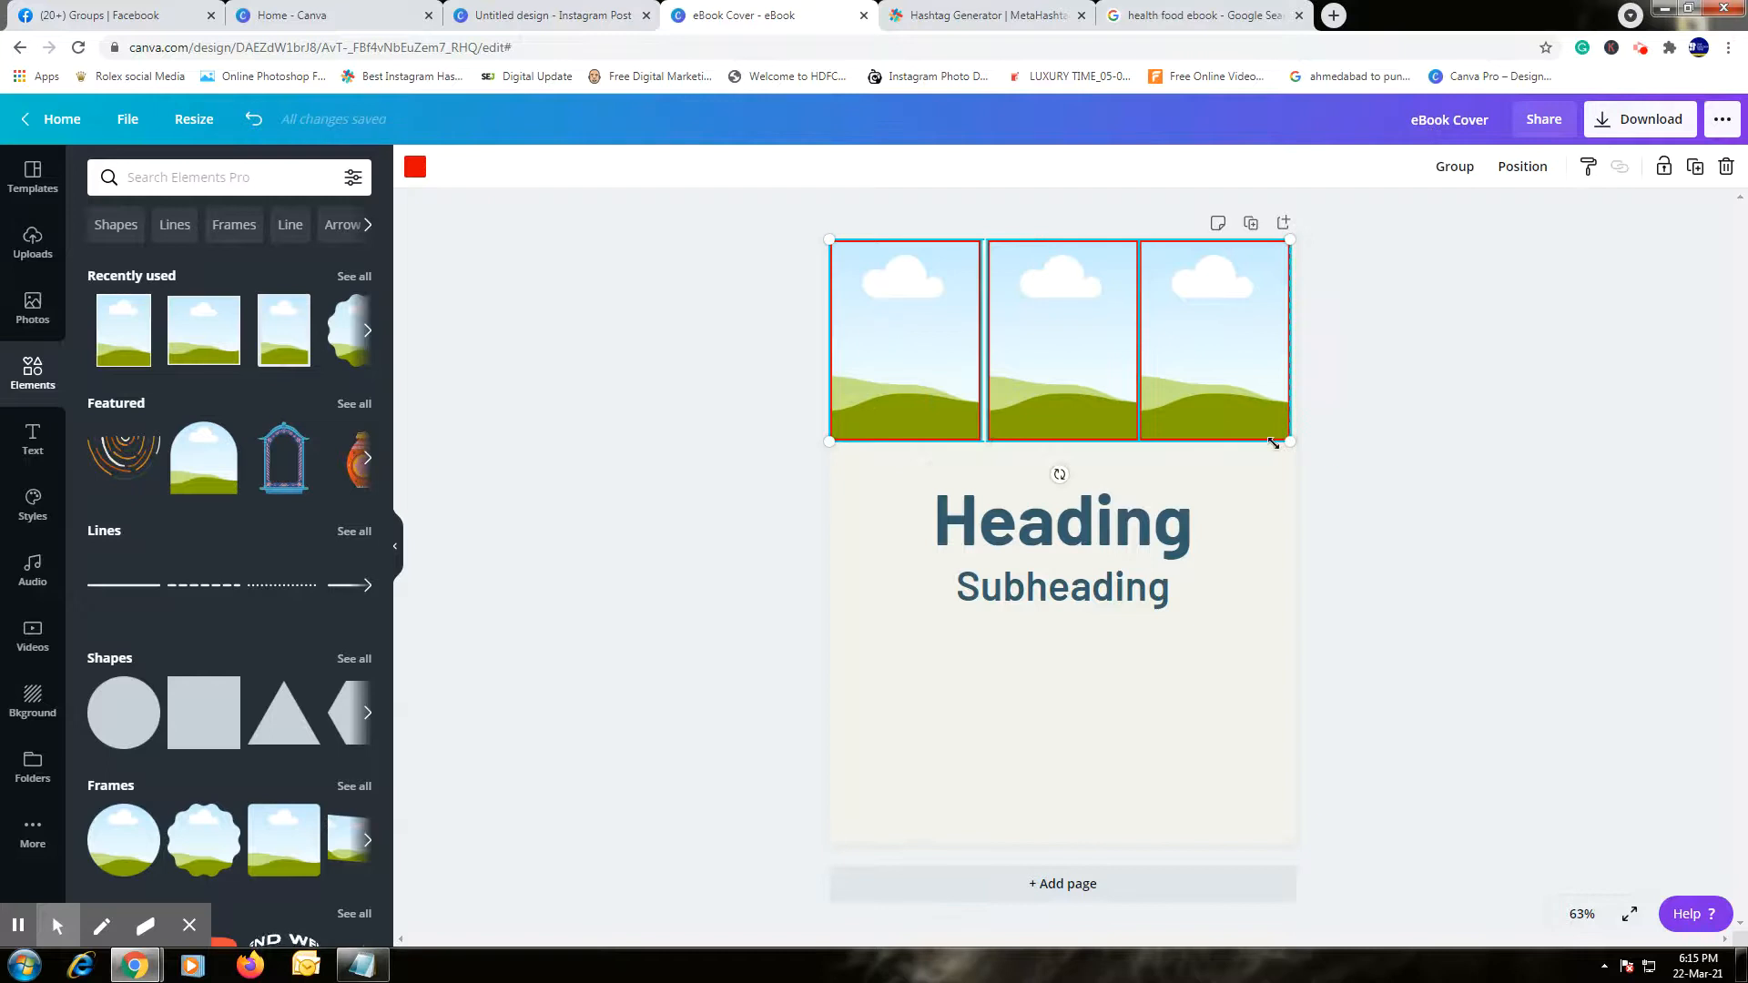
pyautogui.click(1405, 527)
pyautogui.moveTo(1060, 385); pyautogui.dragTo(1054, 387)
pyautogui.moveTo(1390, 458); pyautogui.dragTo(763, 238)
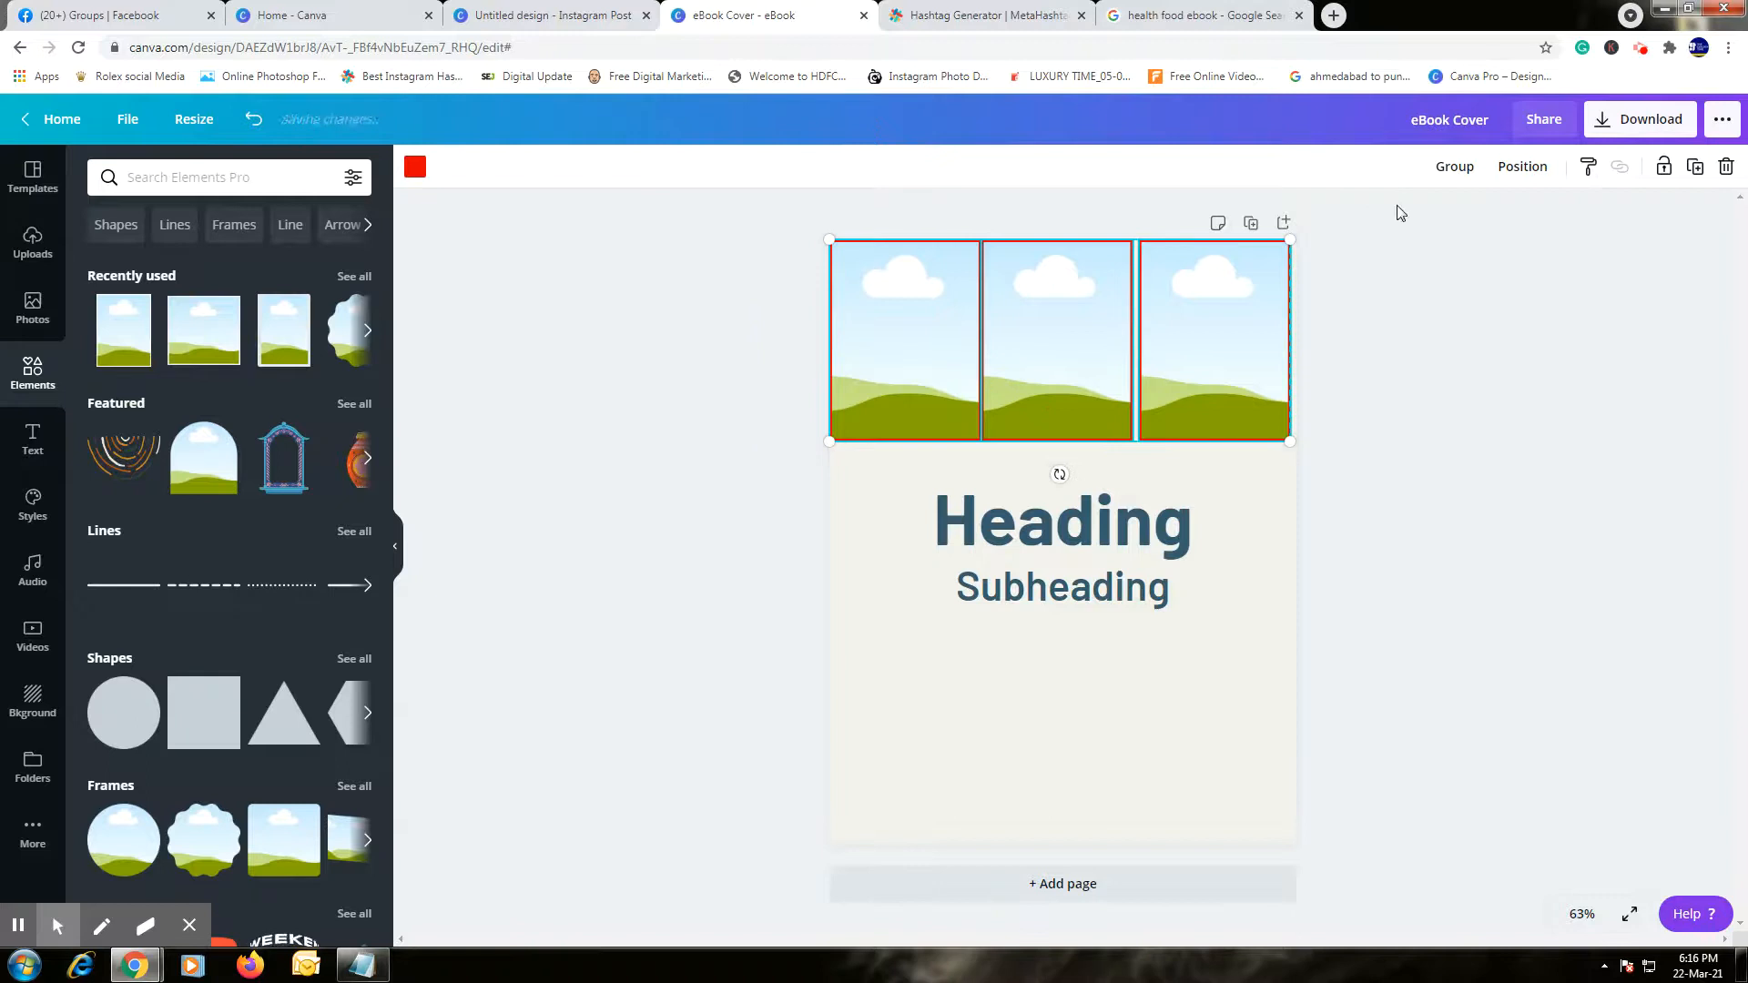
pyautogui.click(1520, 173)
pyautogui.click(1277, 485)
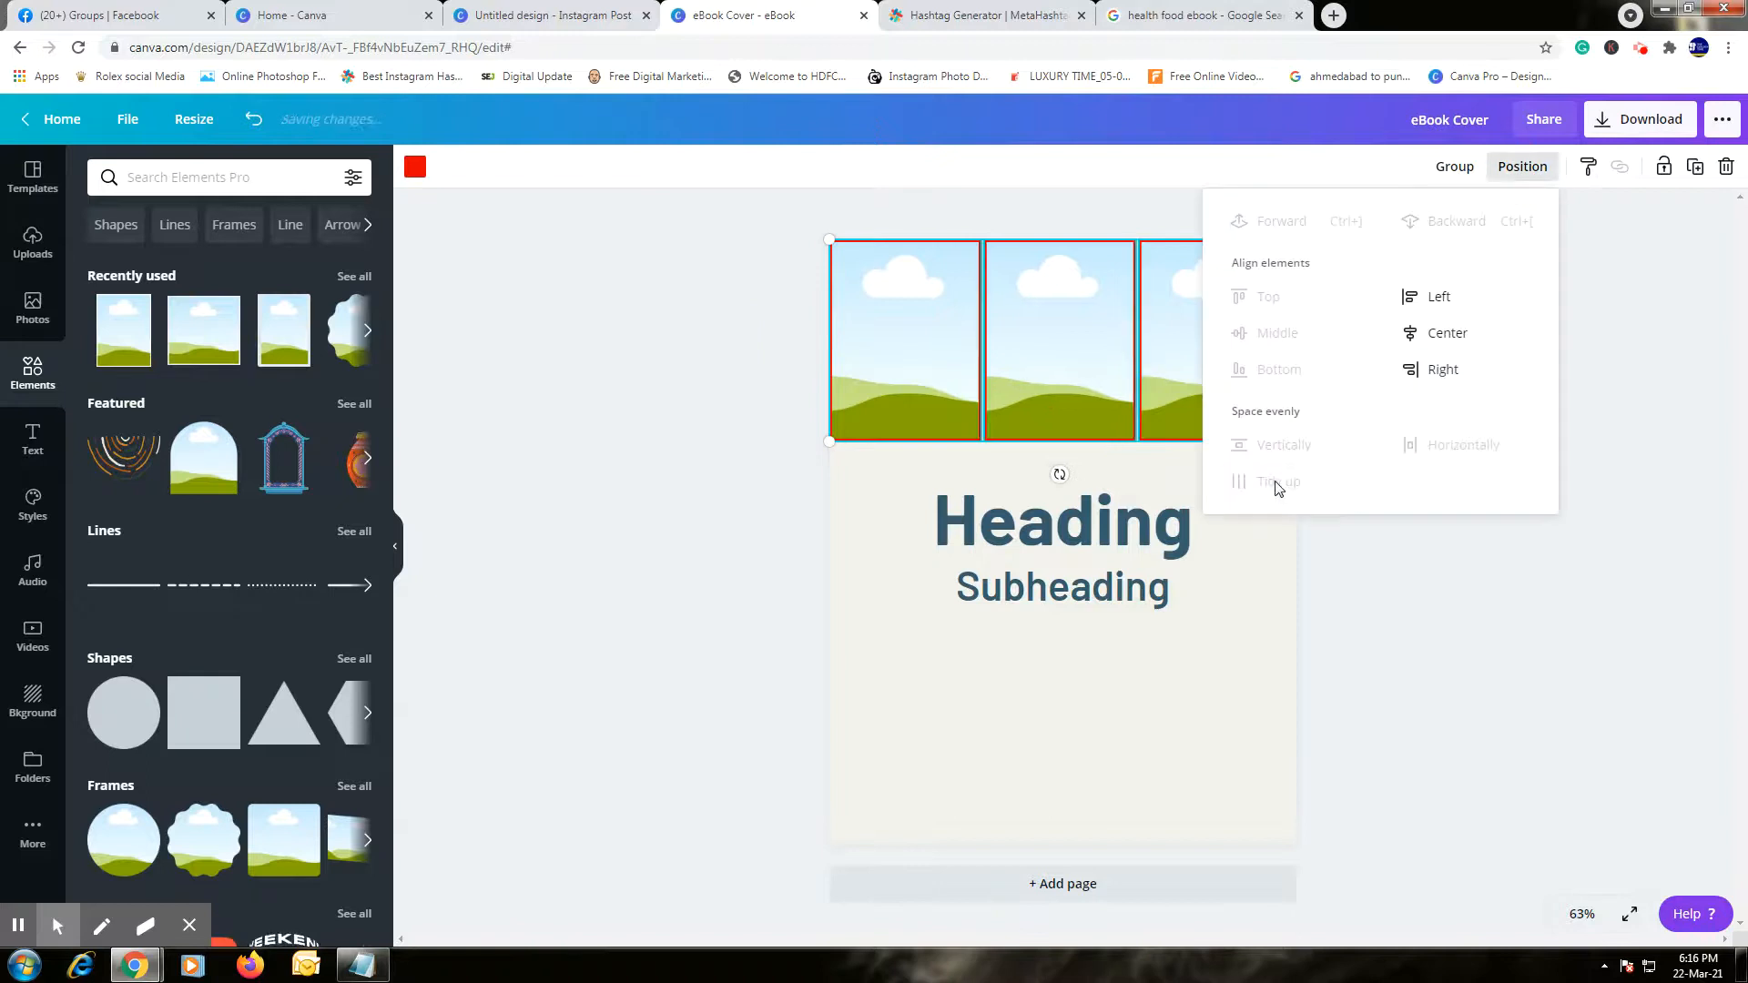
pyautogui.click(1388, 544)
# Duplicate the row of three frames and place the copy along the page's lower edge.
pyautogui.moveTo(1384, 437); pyautogui.dragTo(725, 227)
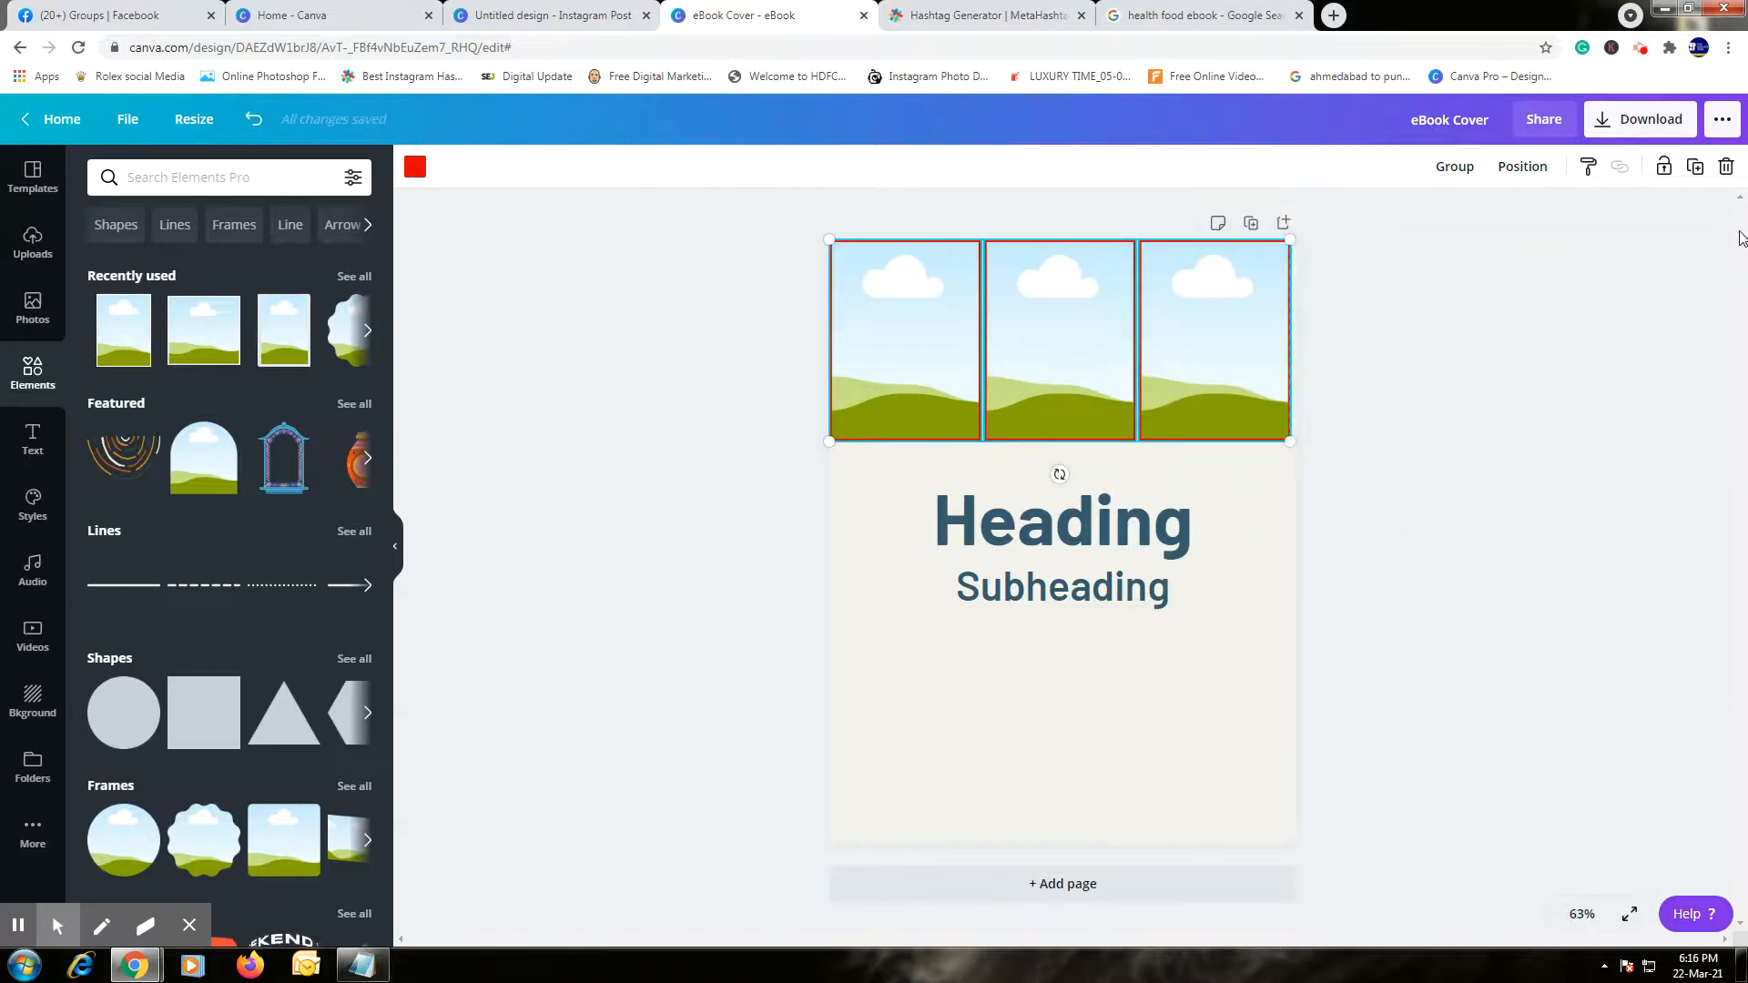
pyautogui.click(1698, 171)
pyautogui.moveTo(1129, 349); pyautogui.dragTo(1119, 734)
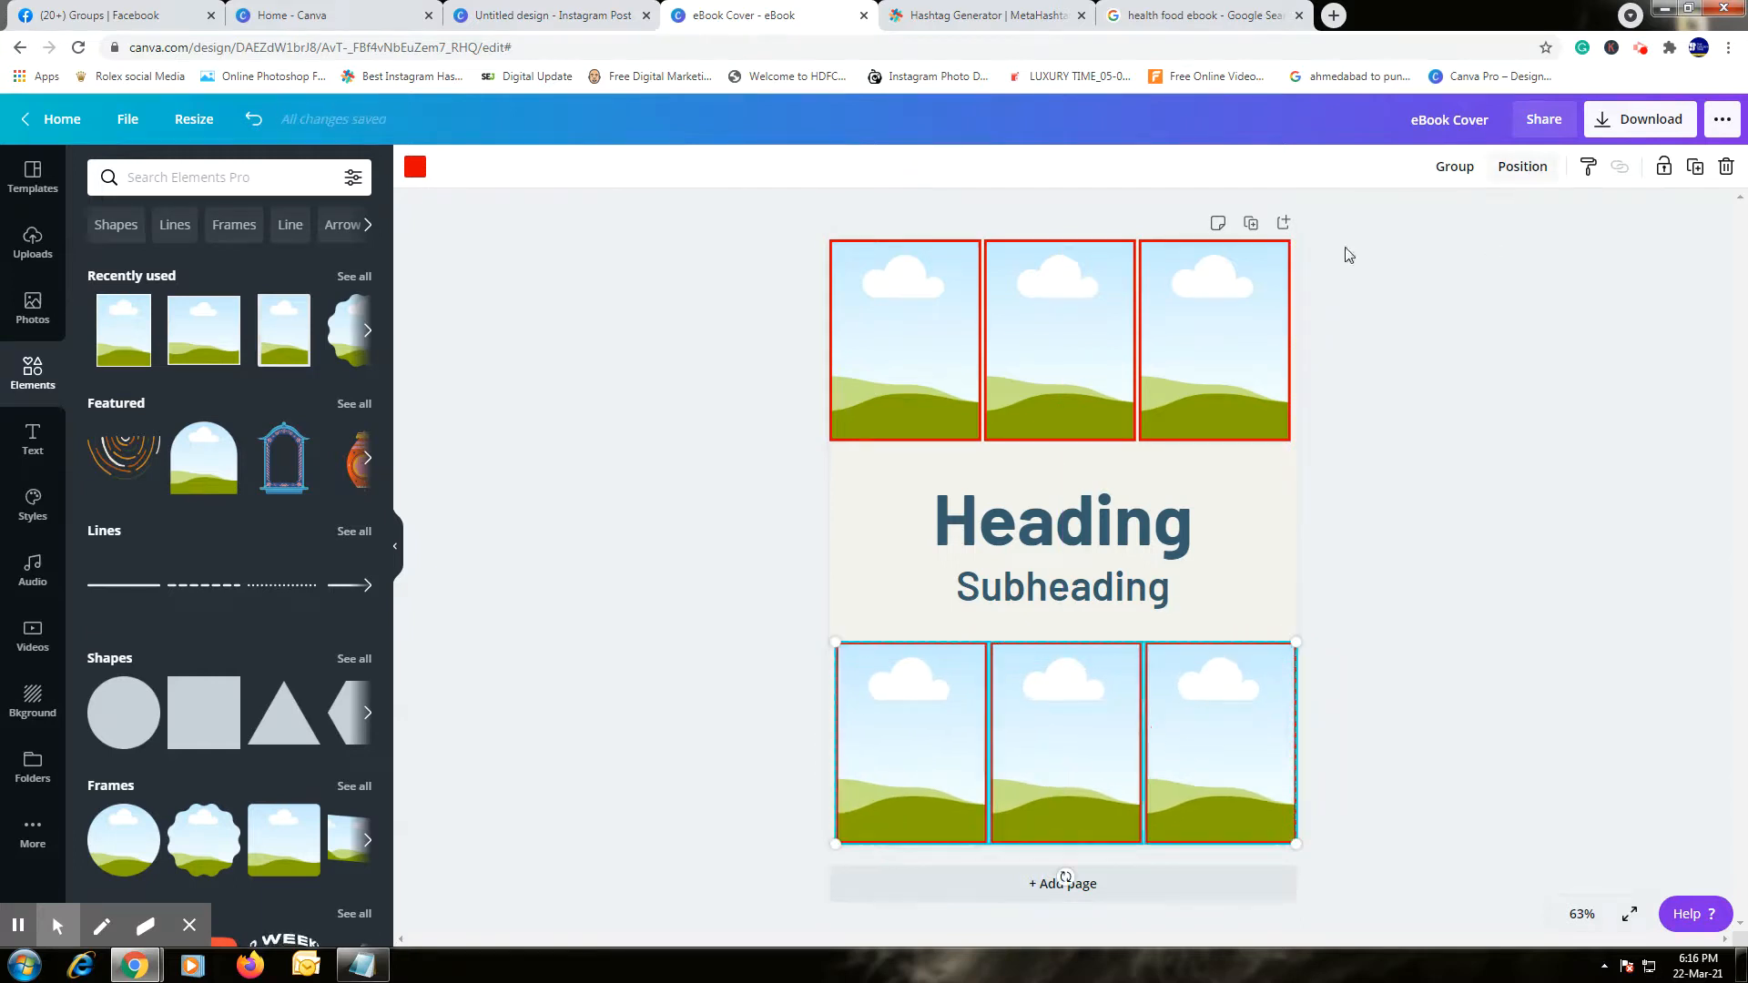
# Nudge the upper row of three frames slightly to the right.
pyautogui.moveTo(1317, 435); pyautogui.dragTo(785, 225)
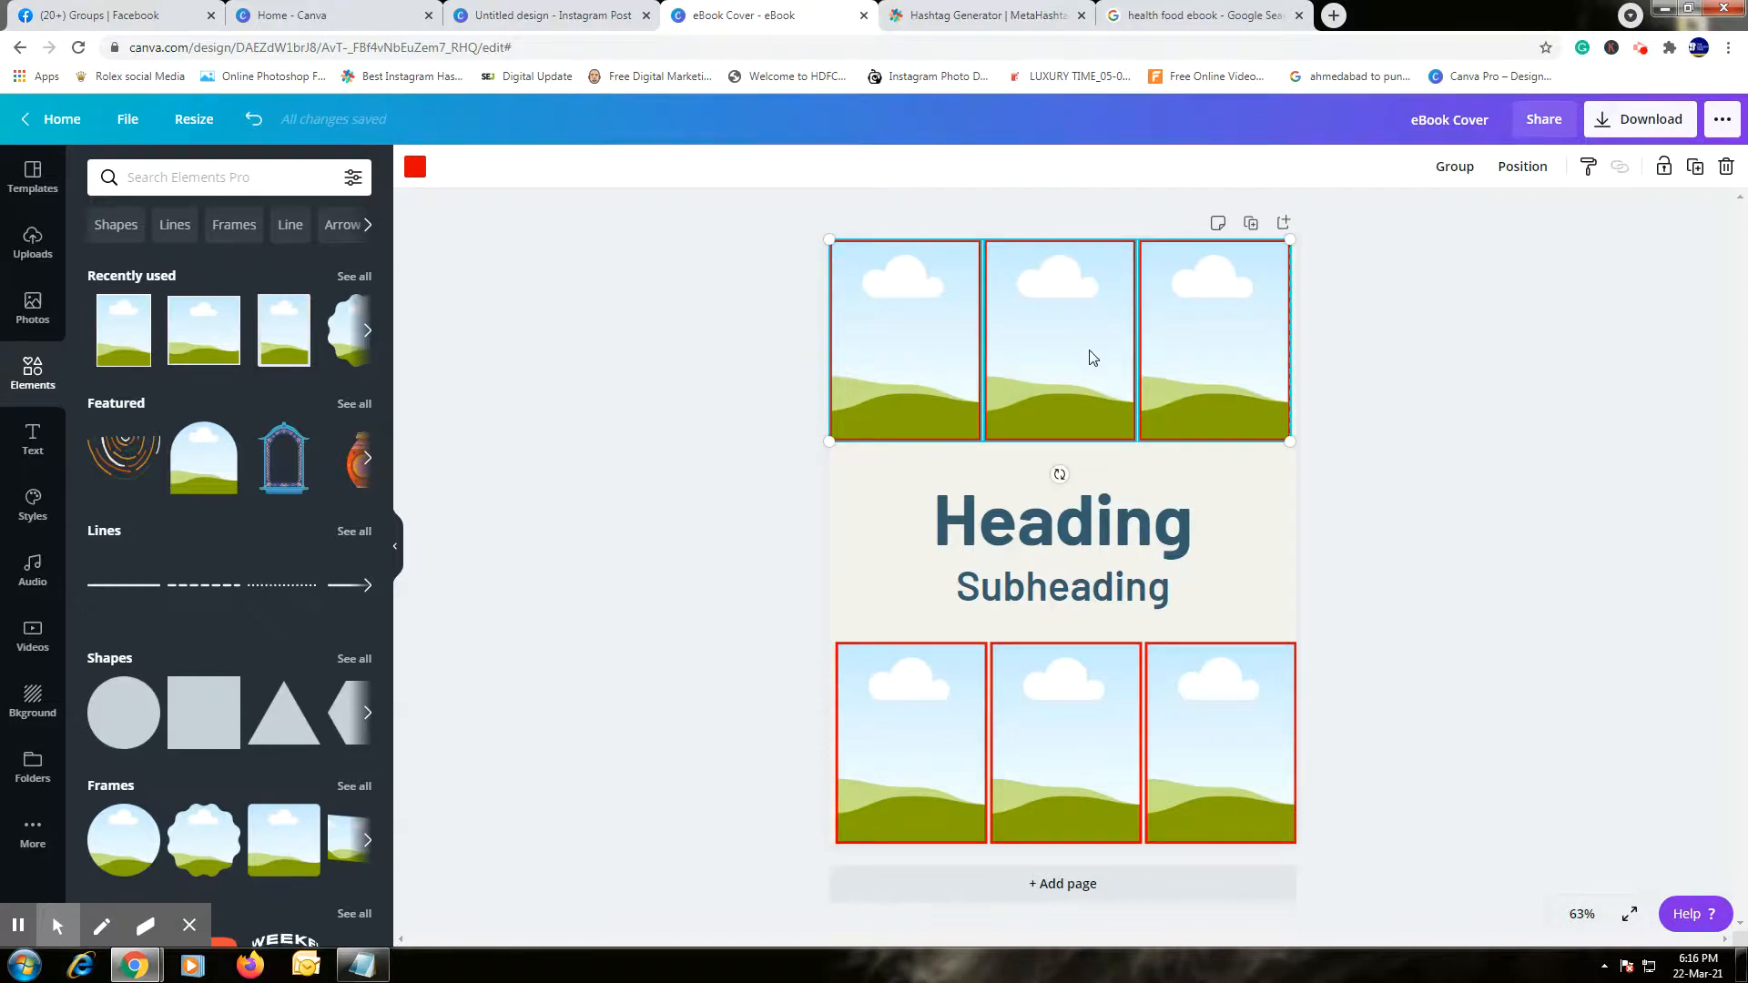
pyautogui.press('Right')
pyautogui.press('Right')
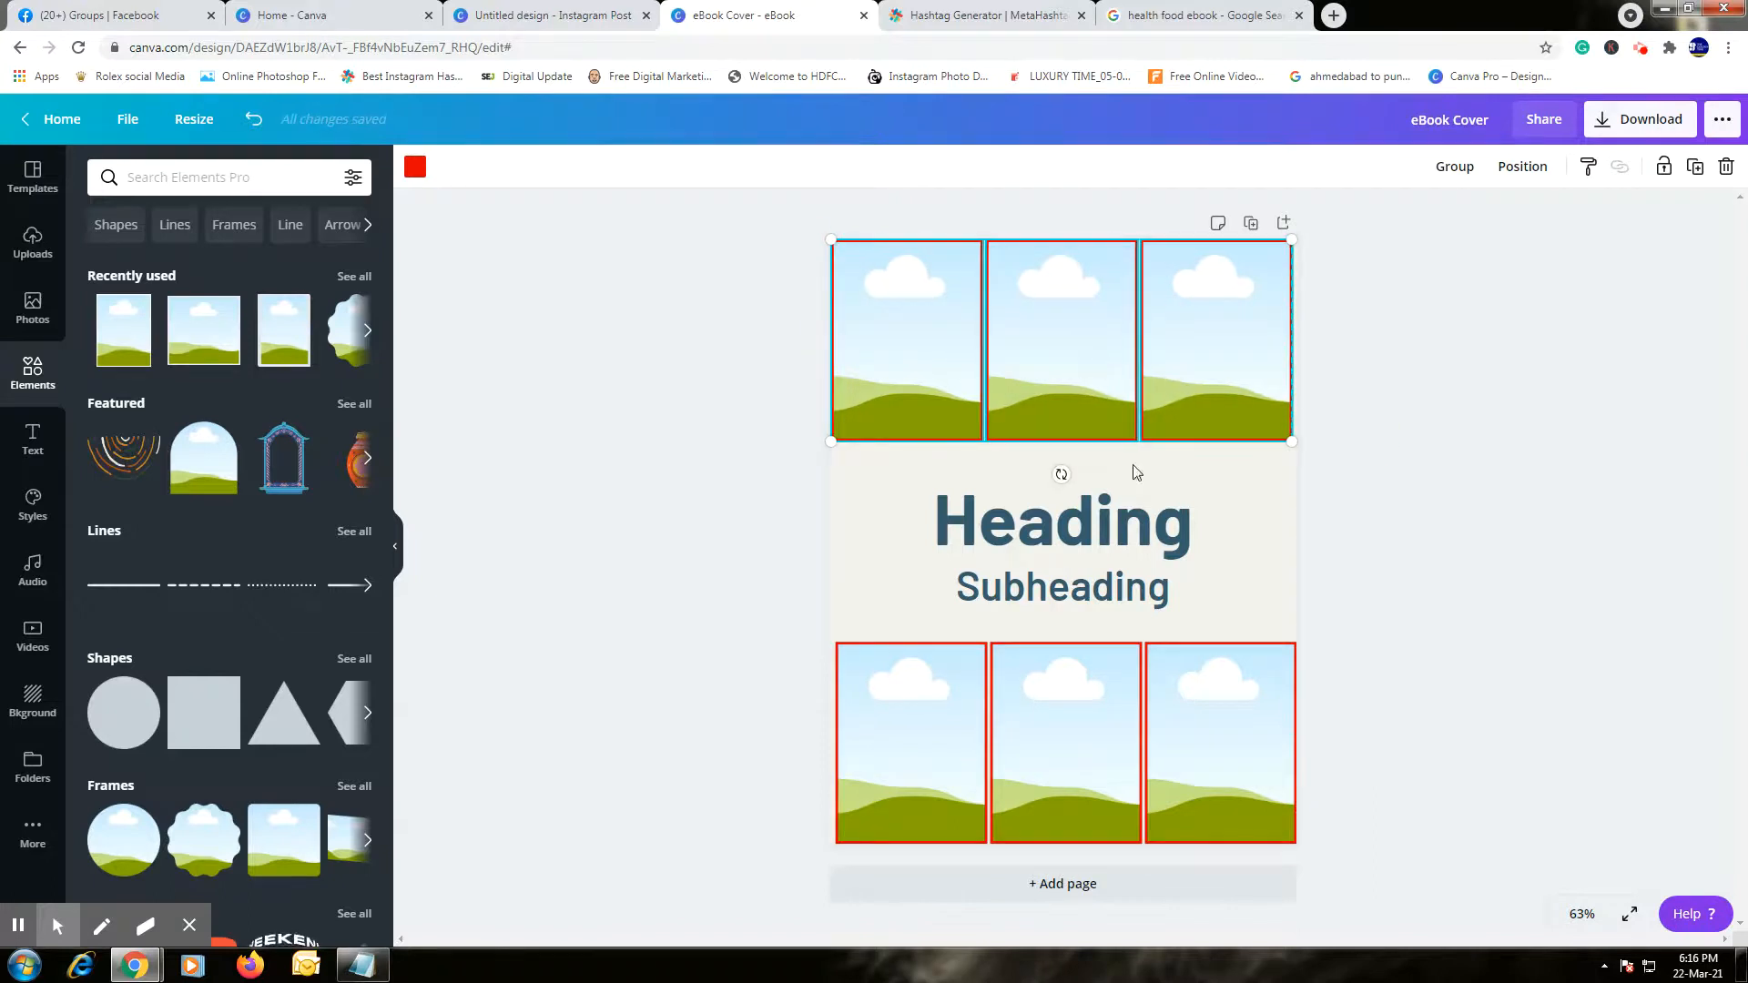
# Nudge the lower row of three frames slightly up and to the left within the page.
pyautogui.moveTo(779, 610); pyautogui.dragTo(1475, 888)
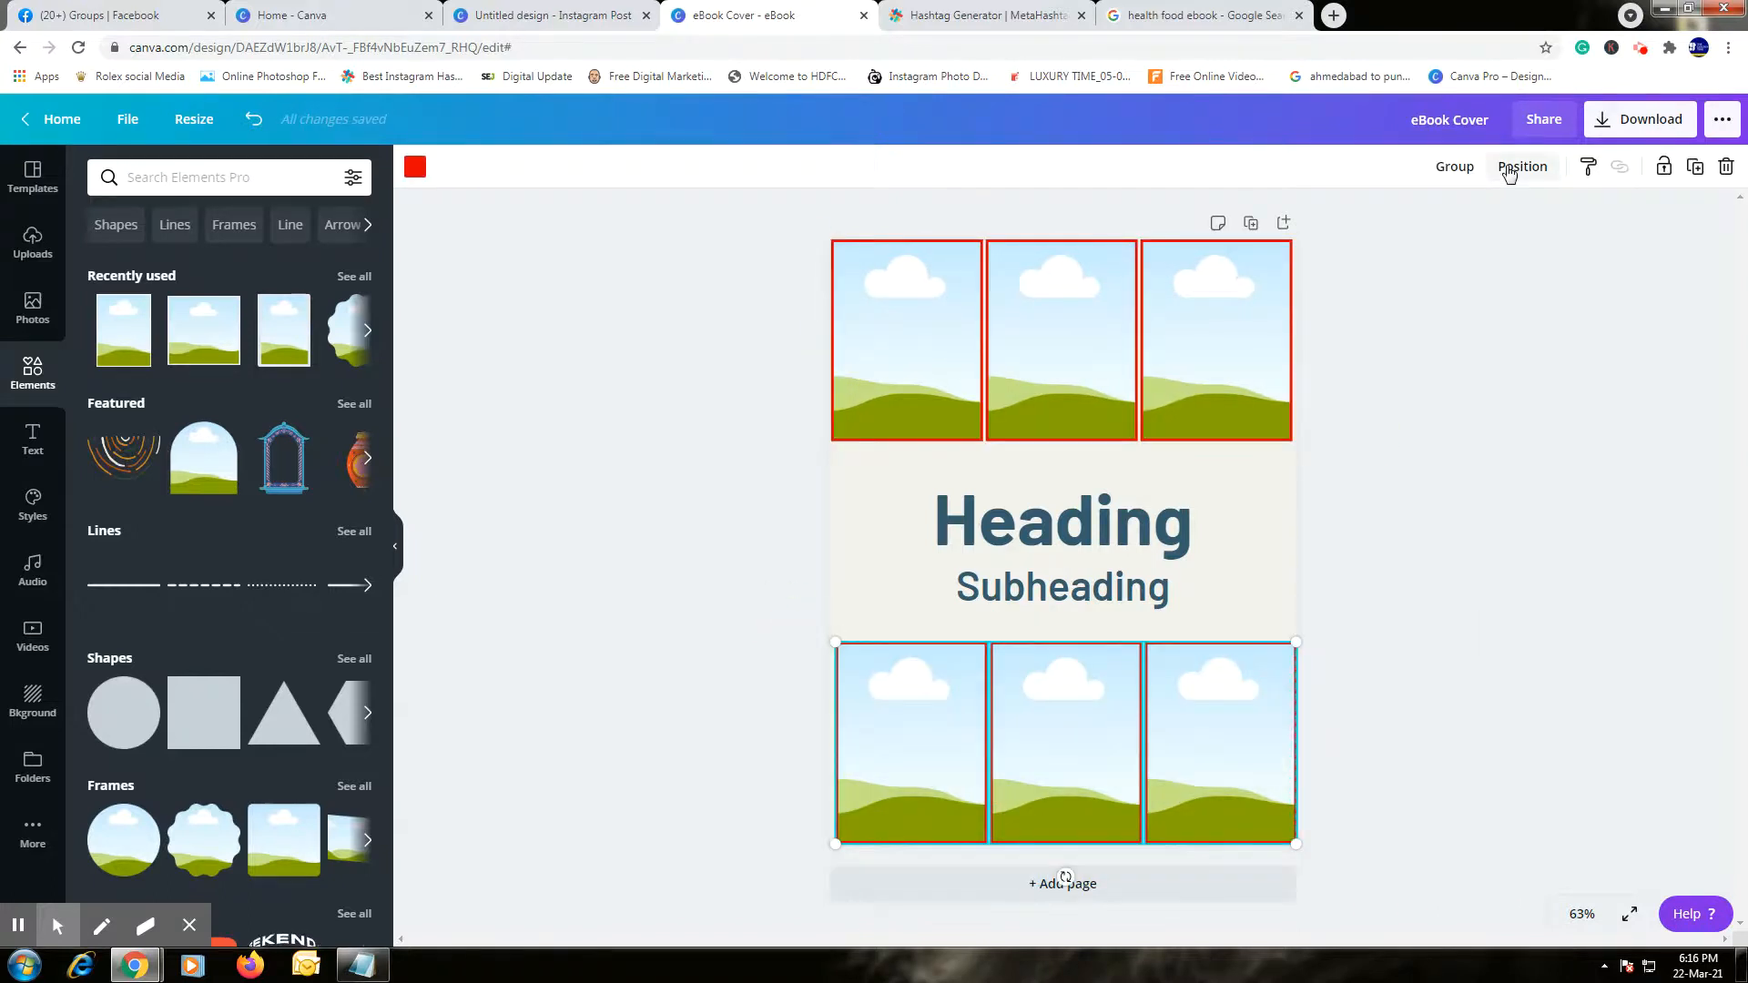
pyautogui.click(1505, 179)
pyautogui.click(1544, 754)
pyautogui.click(1570, 757)
pyautogui.moveTo(1405, 862); pyautogui.dragTo(780, 617)
pyautogui.click(1482, 697)
pyautogui.moveTo(1346, 882); pyautogui.dragTo(774, 664)
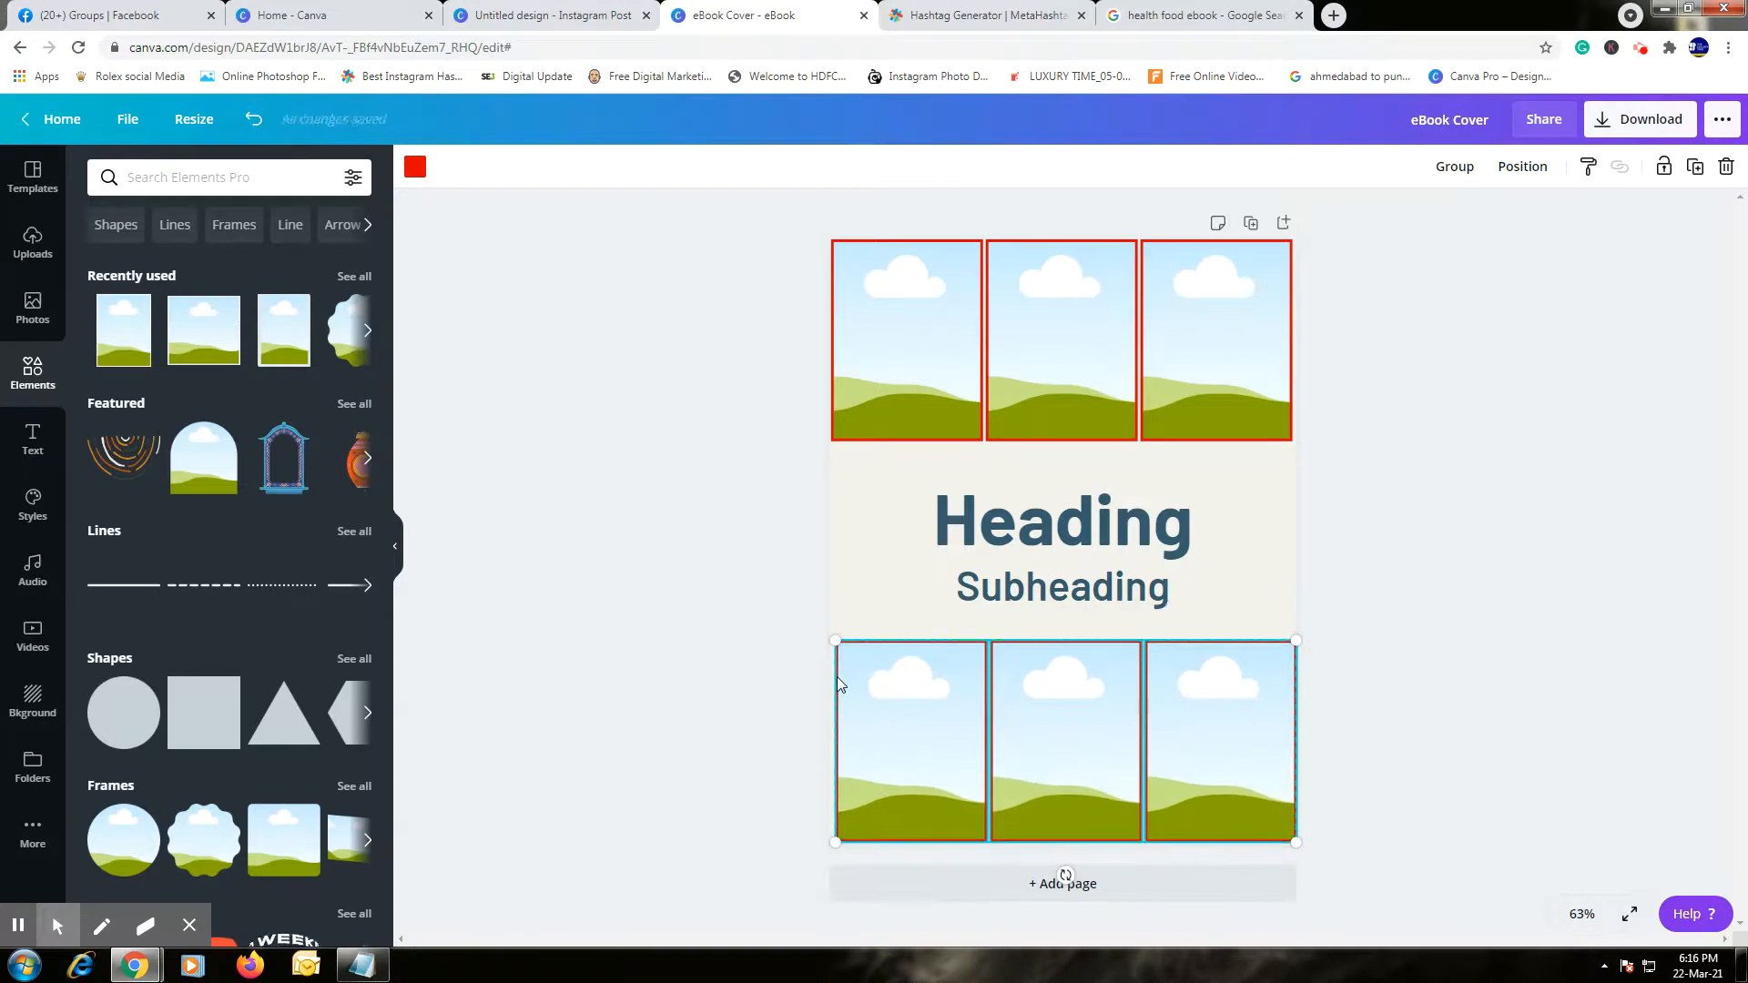
pyautogui.click(753, 639)
# Change the red colour of the three upper frames to white.
pyautogui.moveTo(1442, 443); pyautogui.dragTo(751, 220)
pyautogui.click(416, 168)
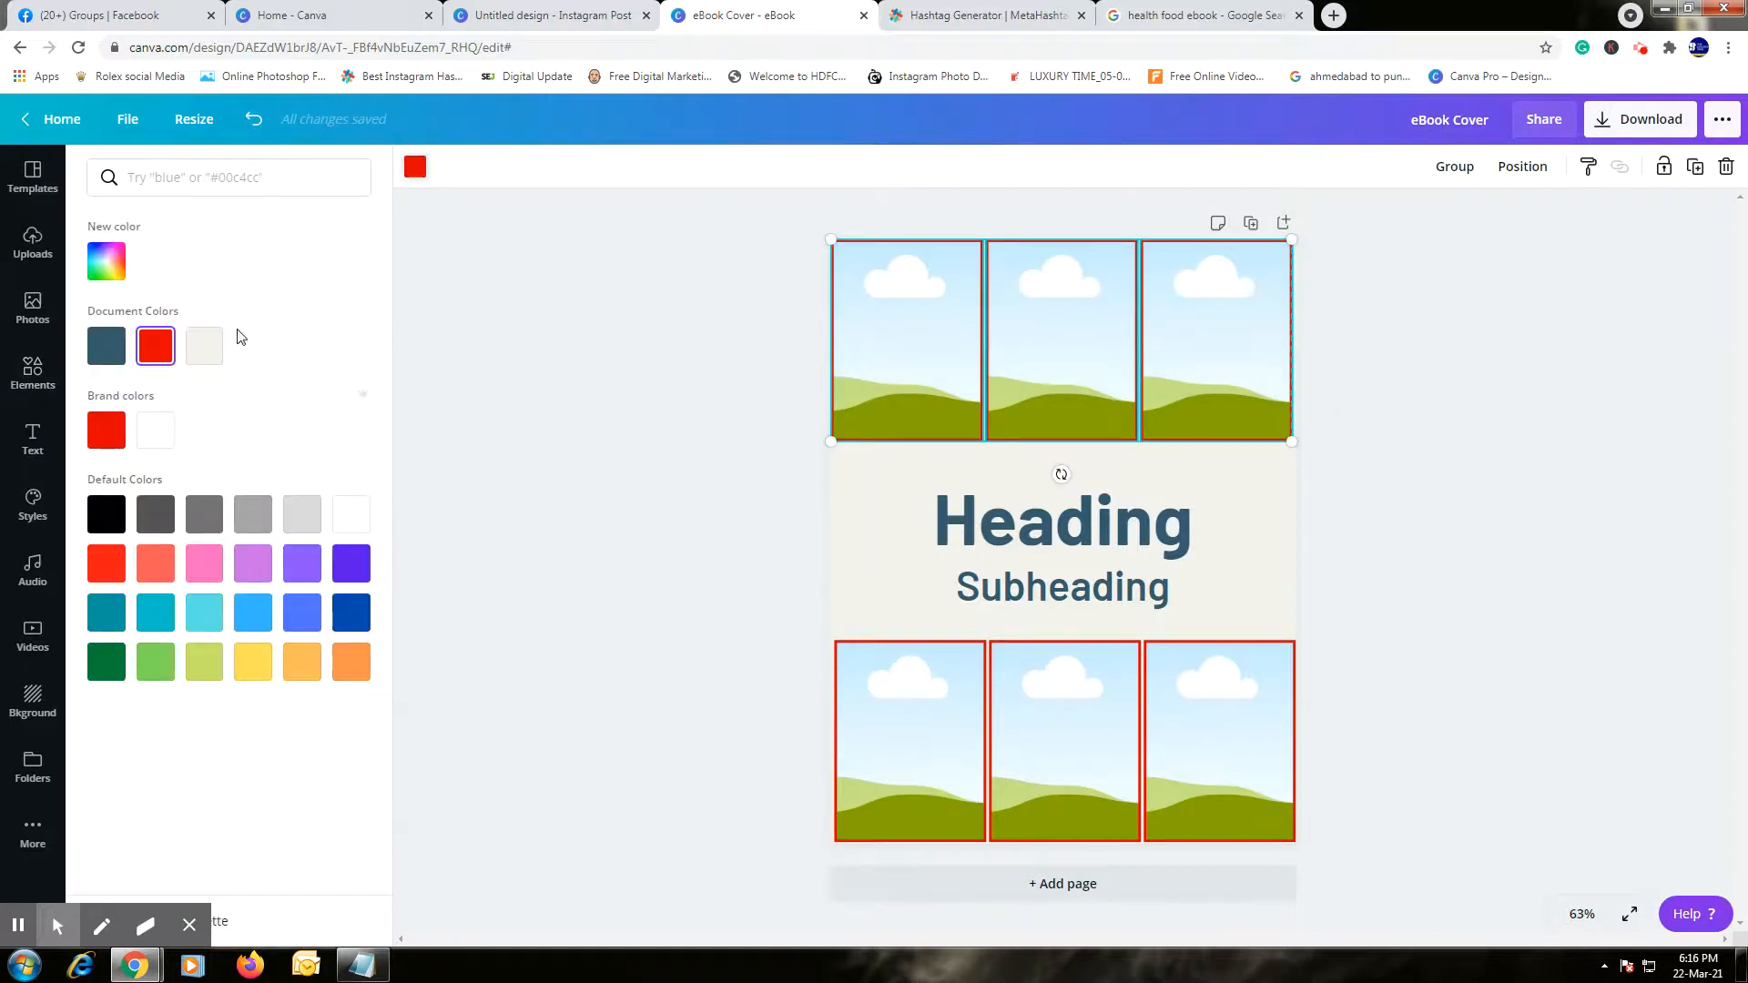
pyautogui.click(155, 430)
# Recolour the three lower frames with the cream document colour of the page background.
pyautogui.moveTo(622, 677); pyautogui.dragTo(1292, 892)
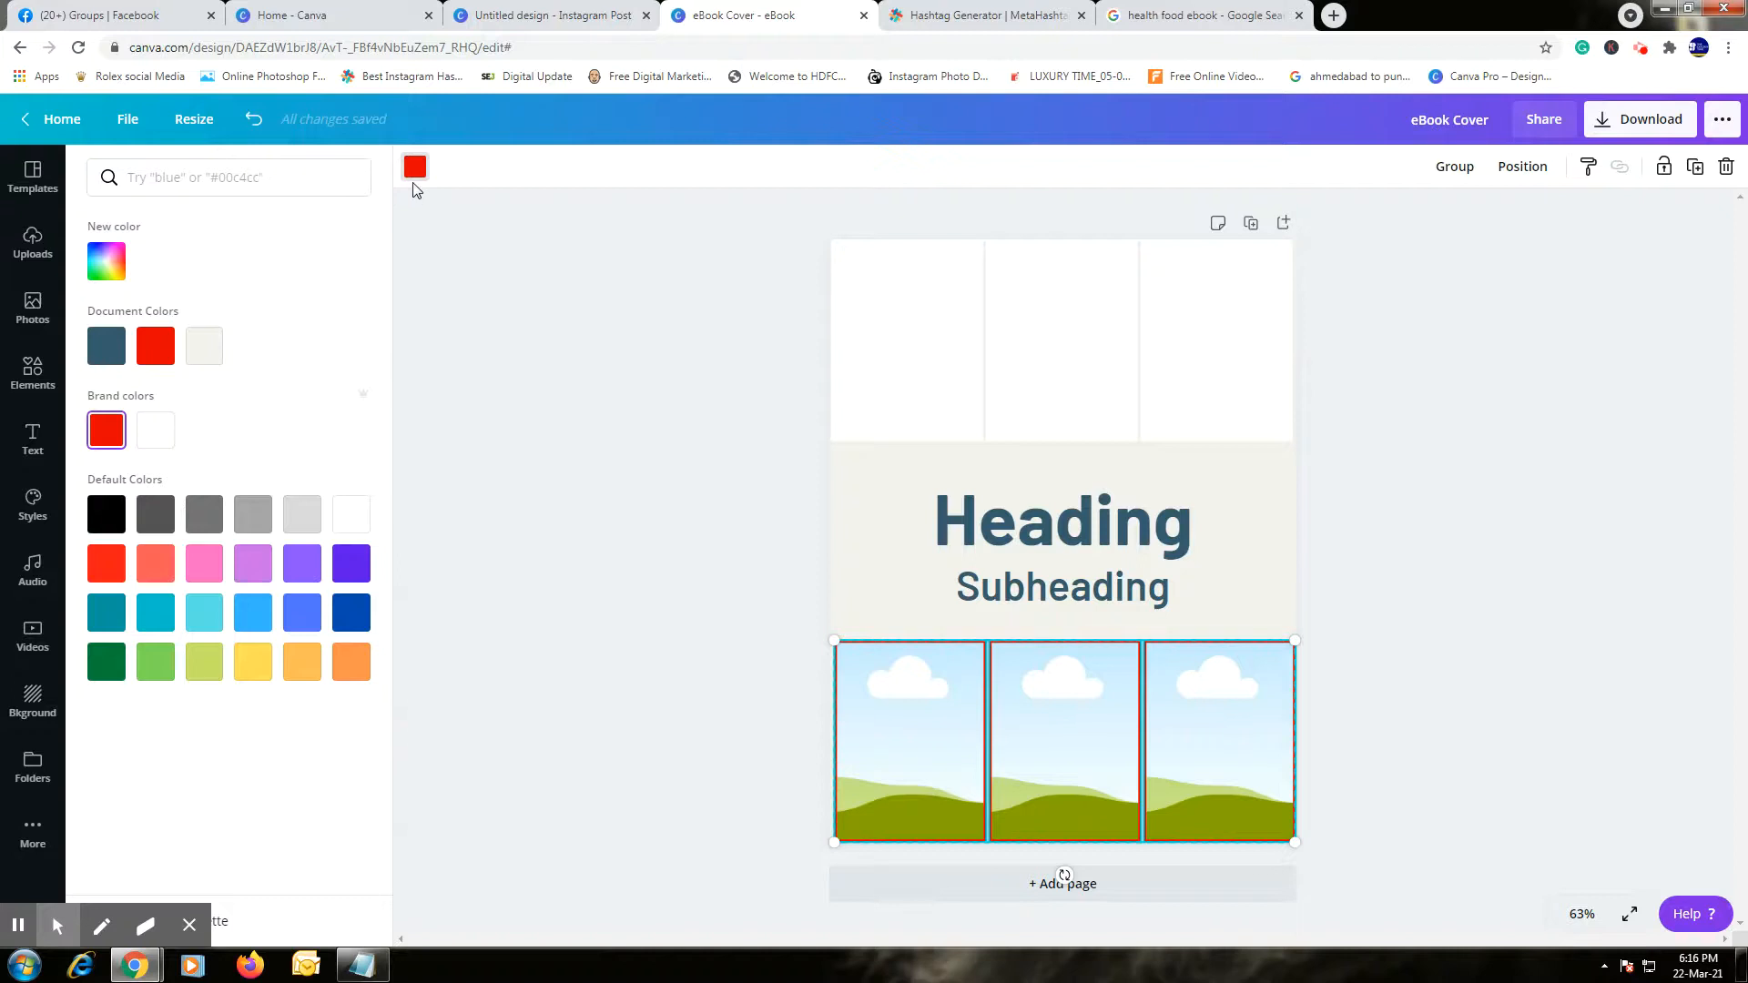
pyautogui.click(414, 171)
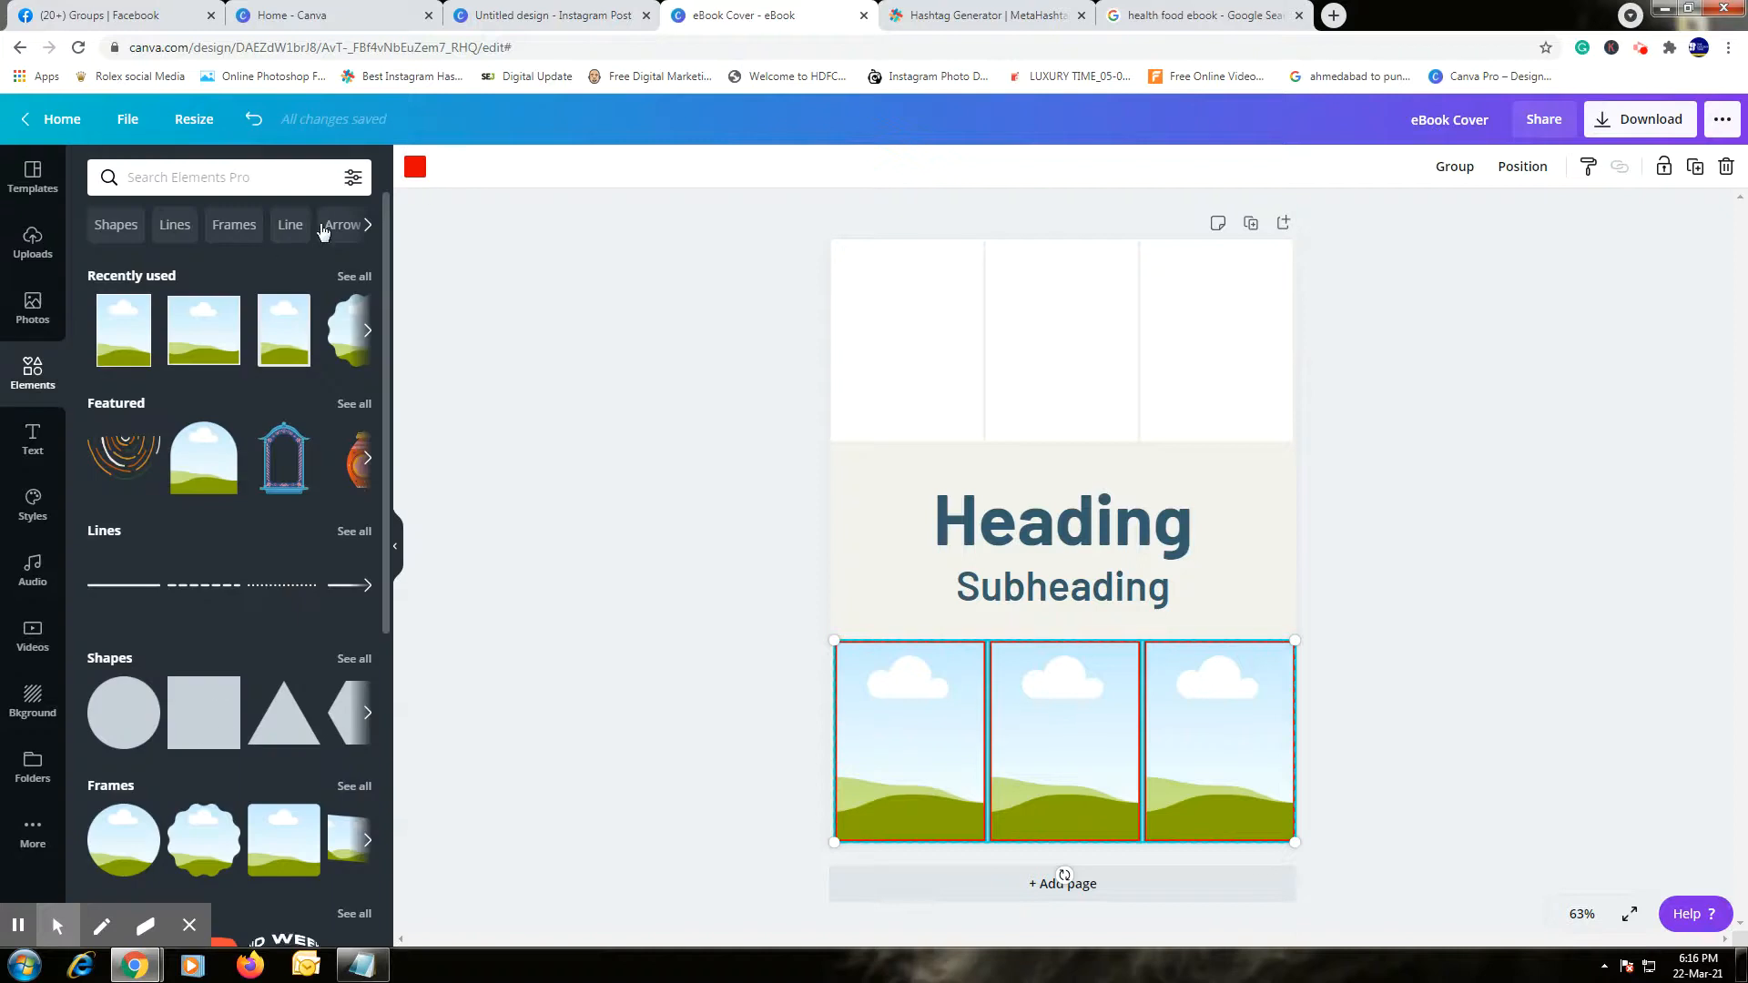
pyautogui.click(416, 168)
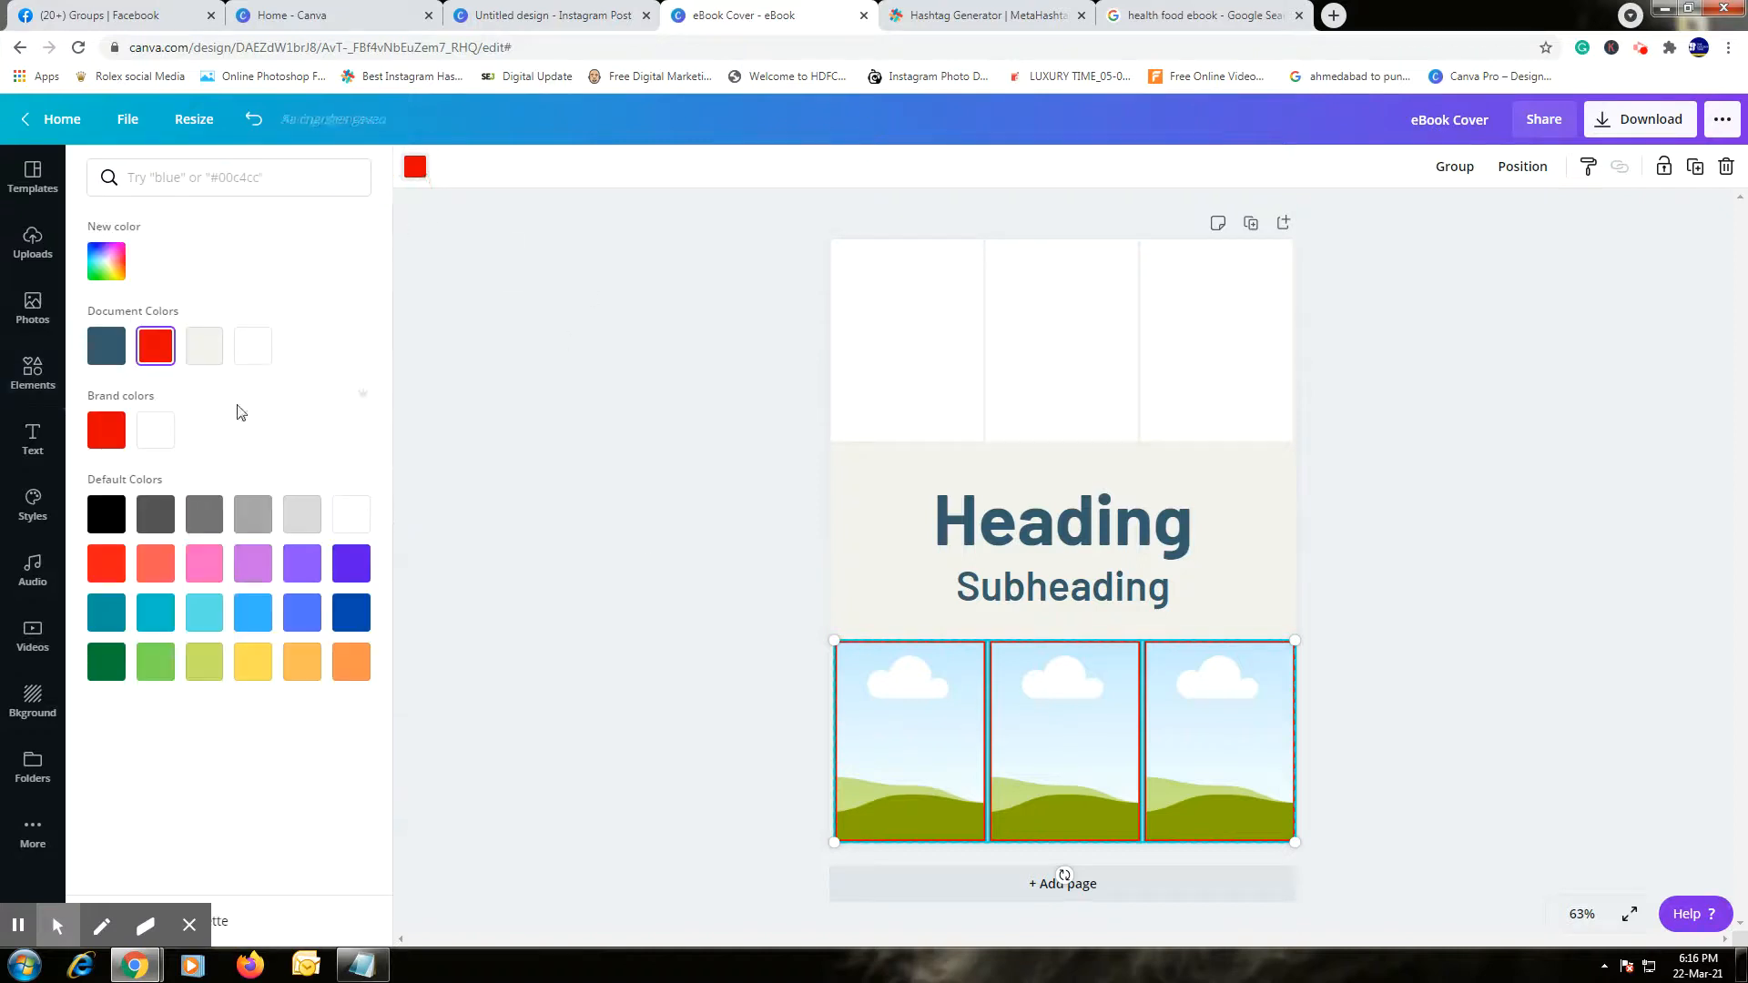
pyautogui.click(206, 350)
# Recolour the three upper frames with the cream document colour of the page background.
pyautogui.moveTo(746, 248); pyautogui.dragTo(1311, 510)
pyautogui.moveTo(679, 249); pyautogui.dragTo(1327, 371)
pyautogui.click(418, 172)
pyautogui.click(155, 343)
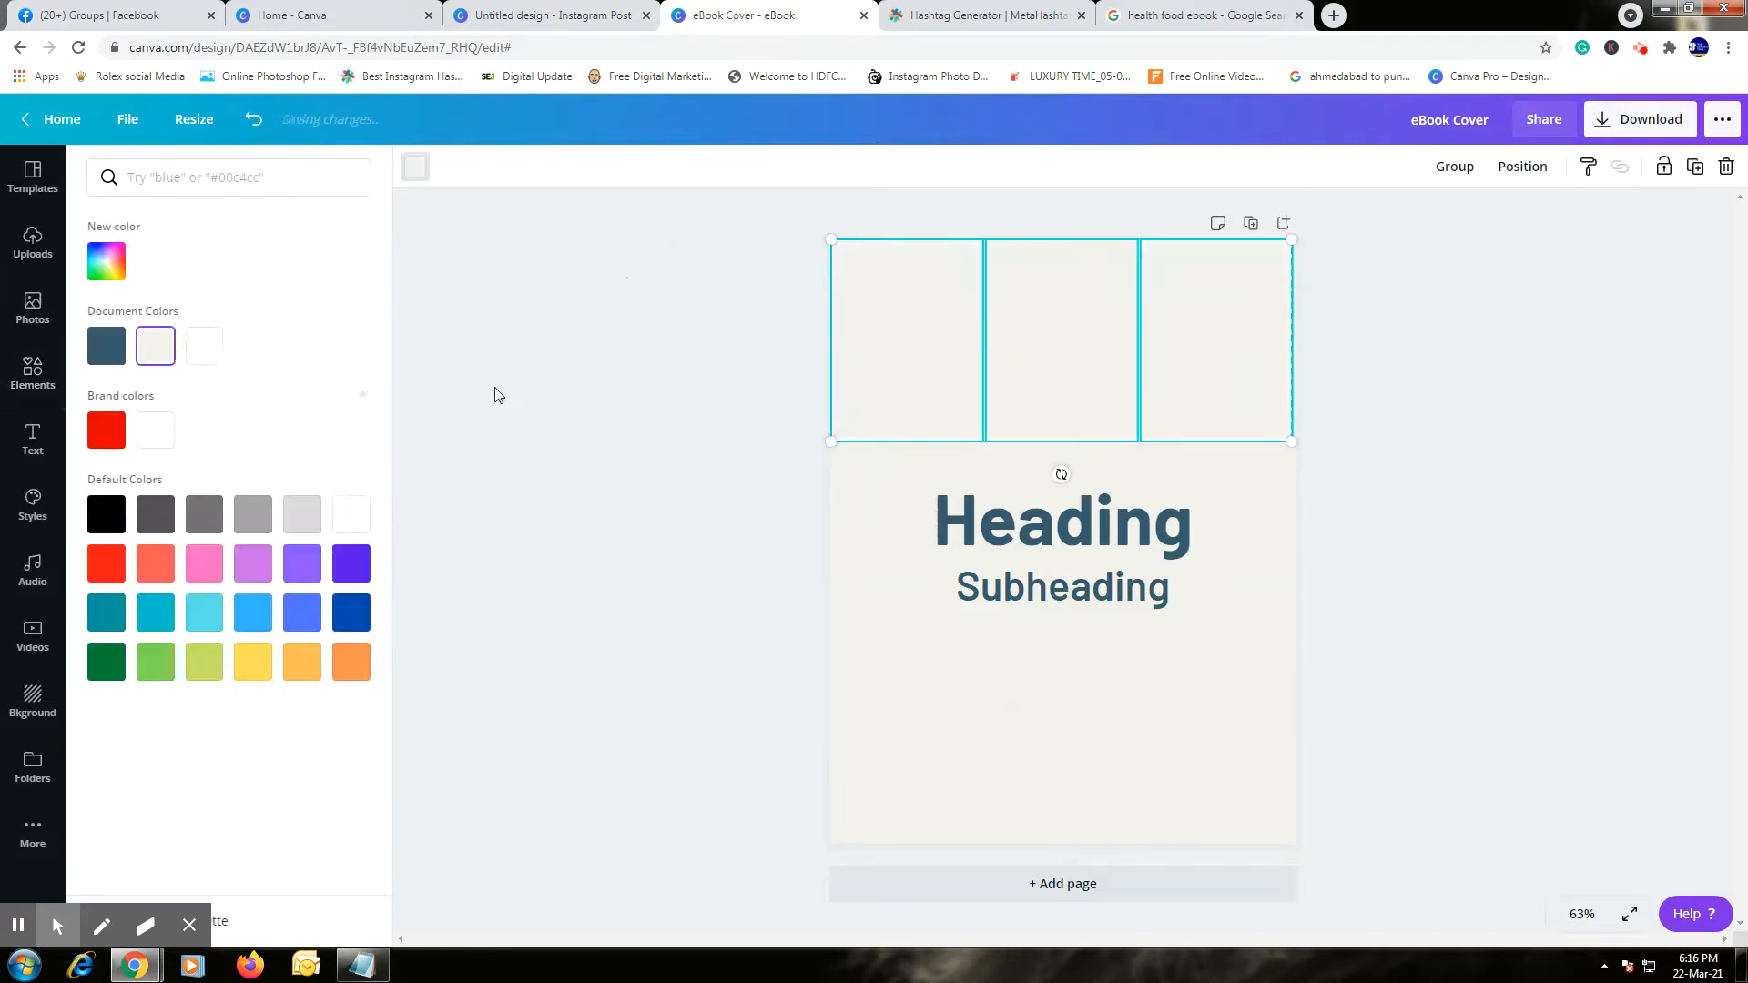
pyautogui.click(507, 393)
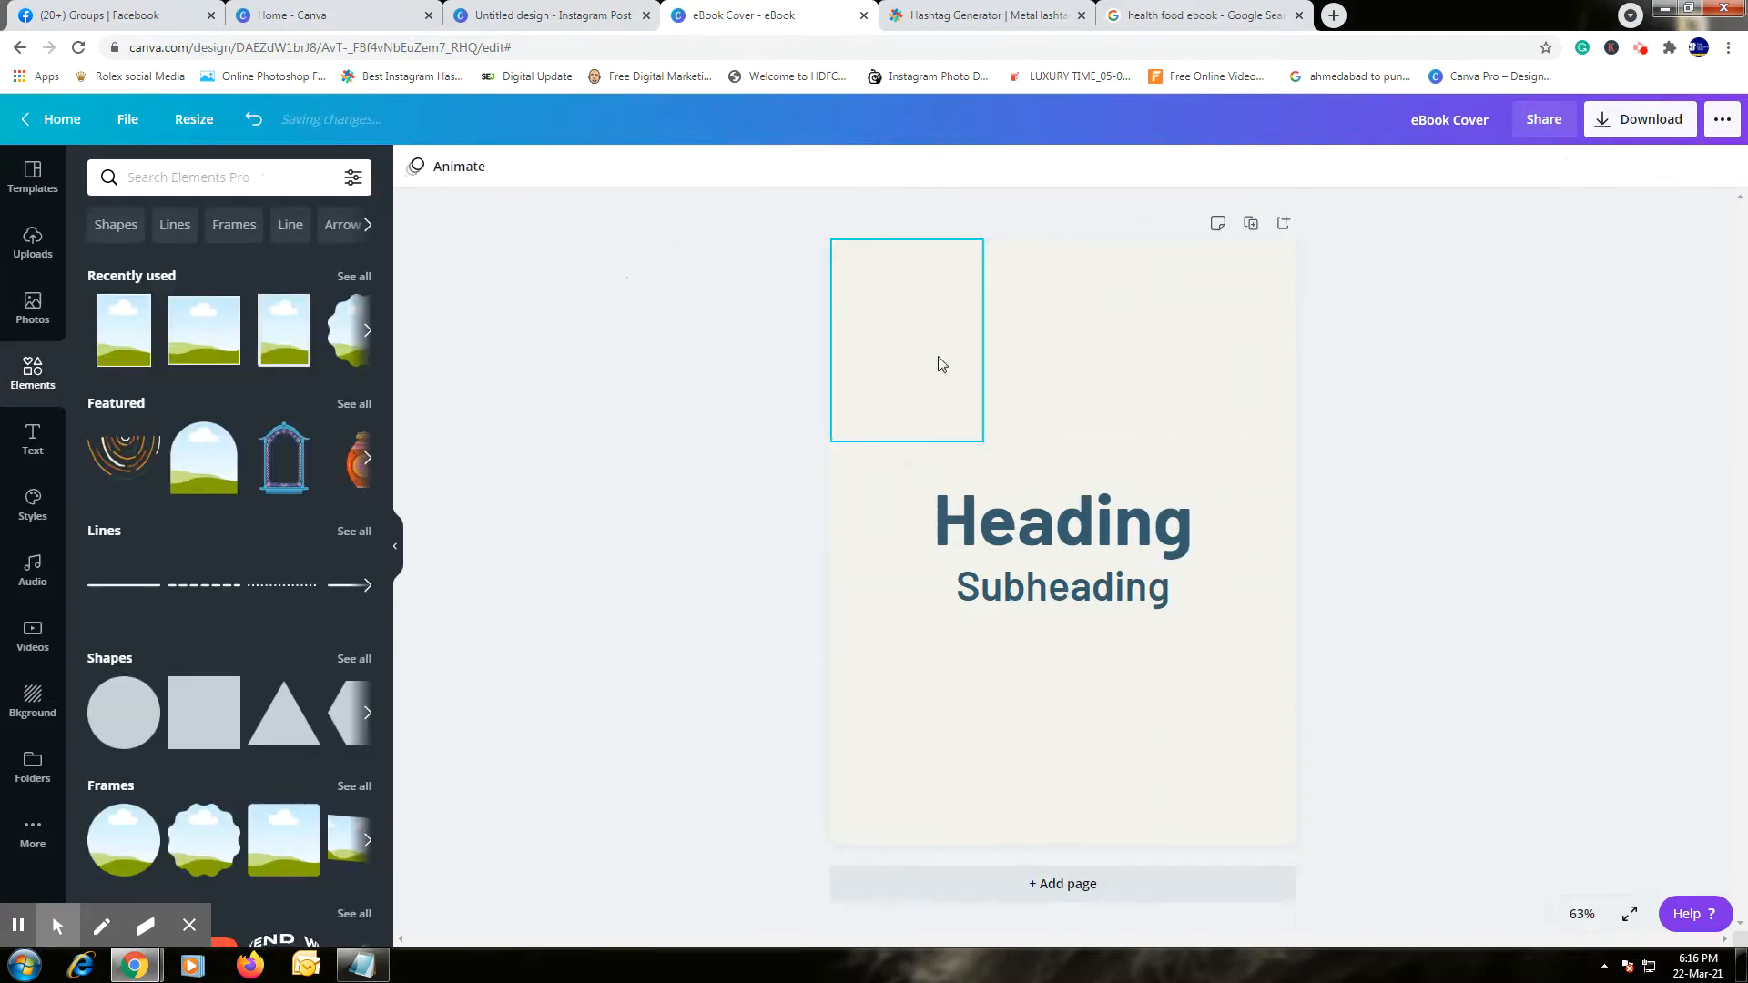
# Search the photo library for "healthy food".
pyautogui.click(890, 347)
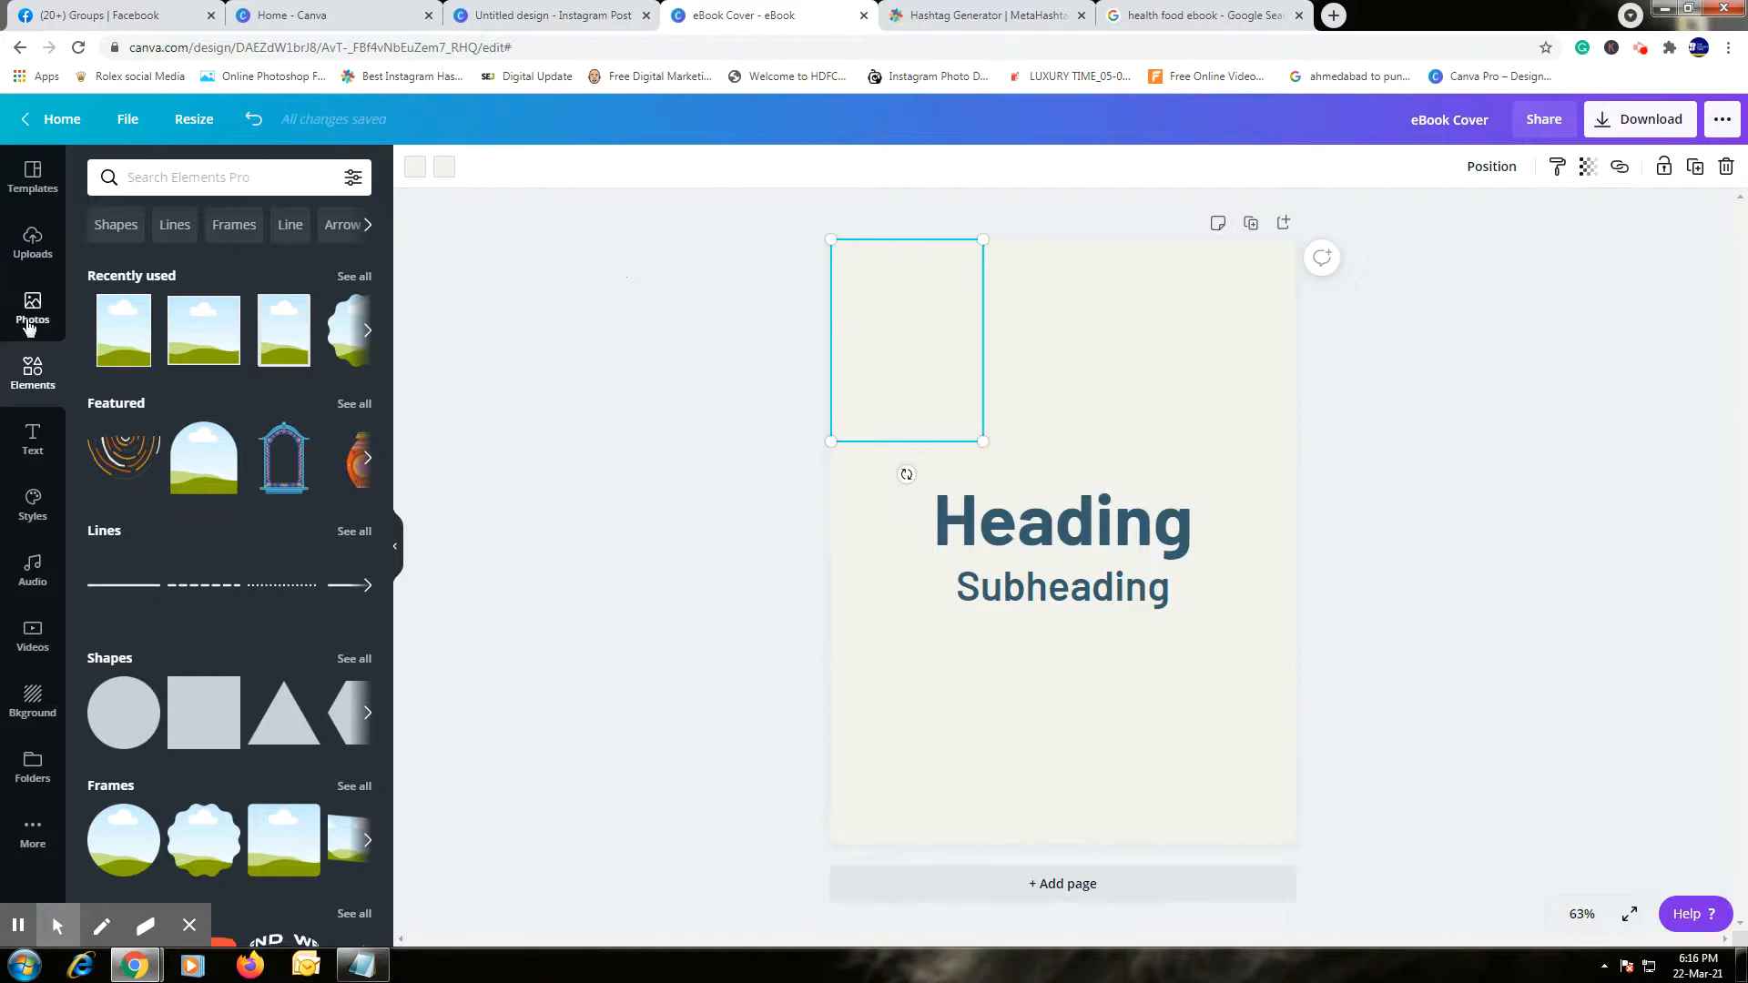
pyautogui.click(31, 310)
pyautogui.click(158, 179)
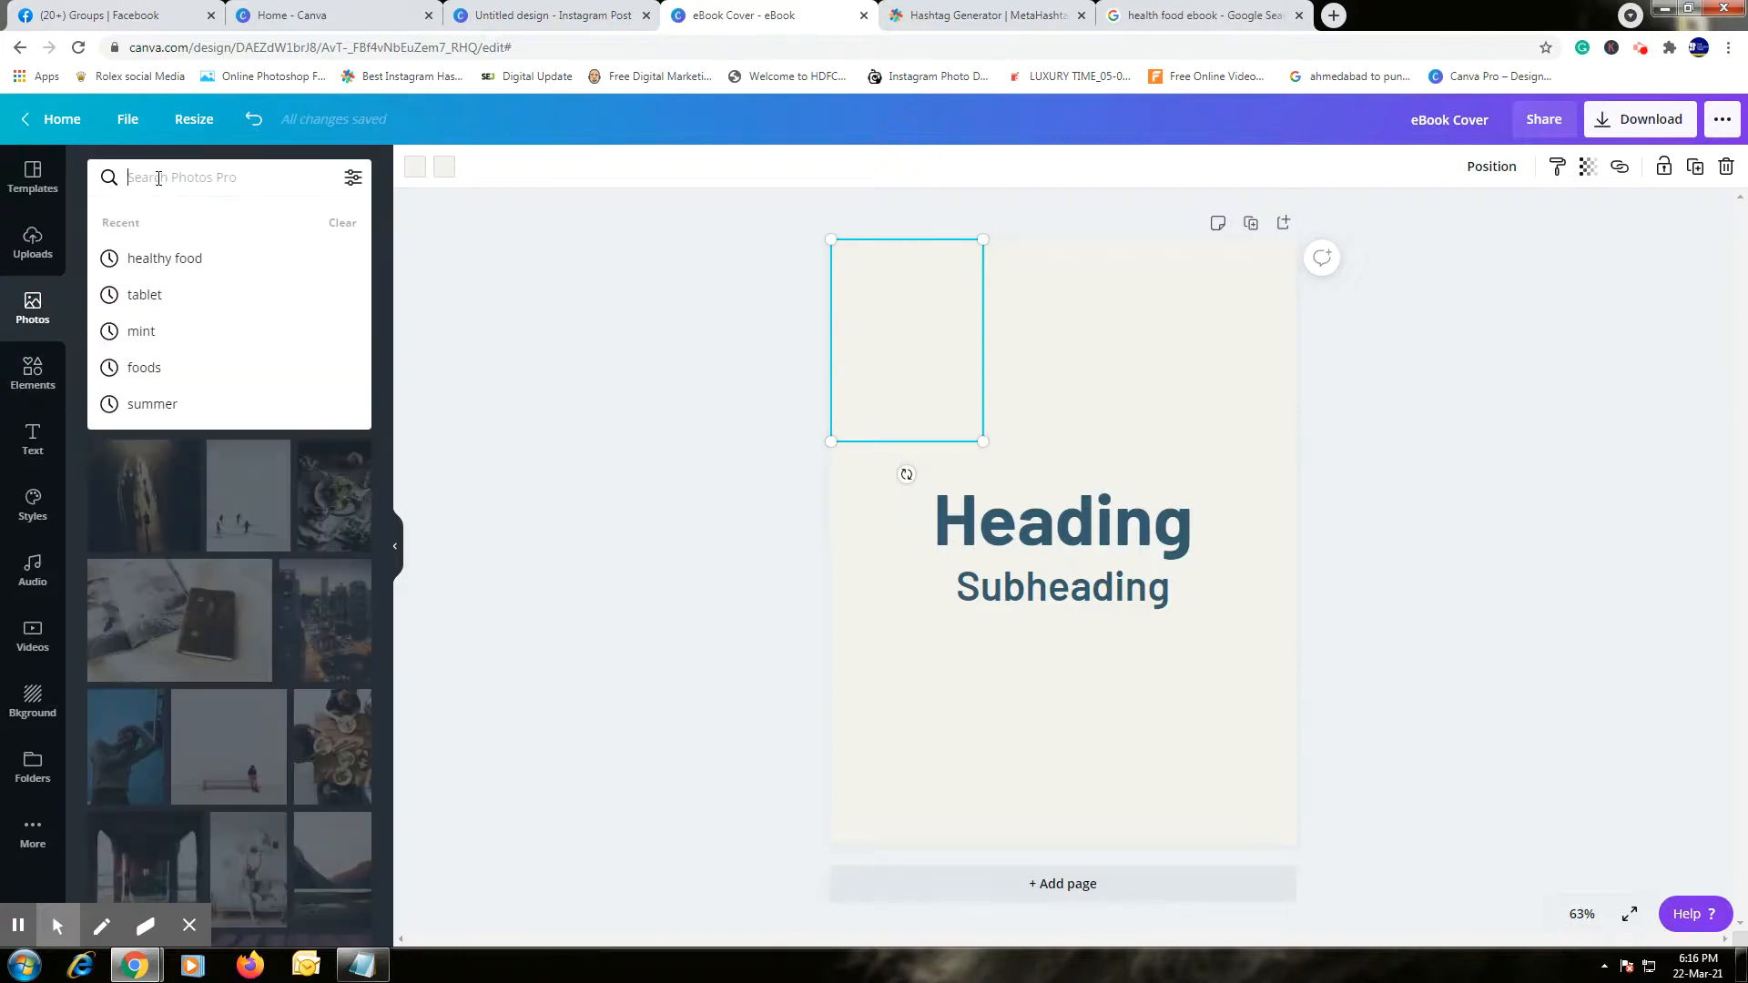
pyautogui.write('he')
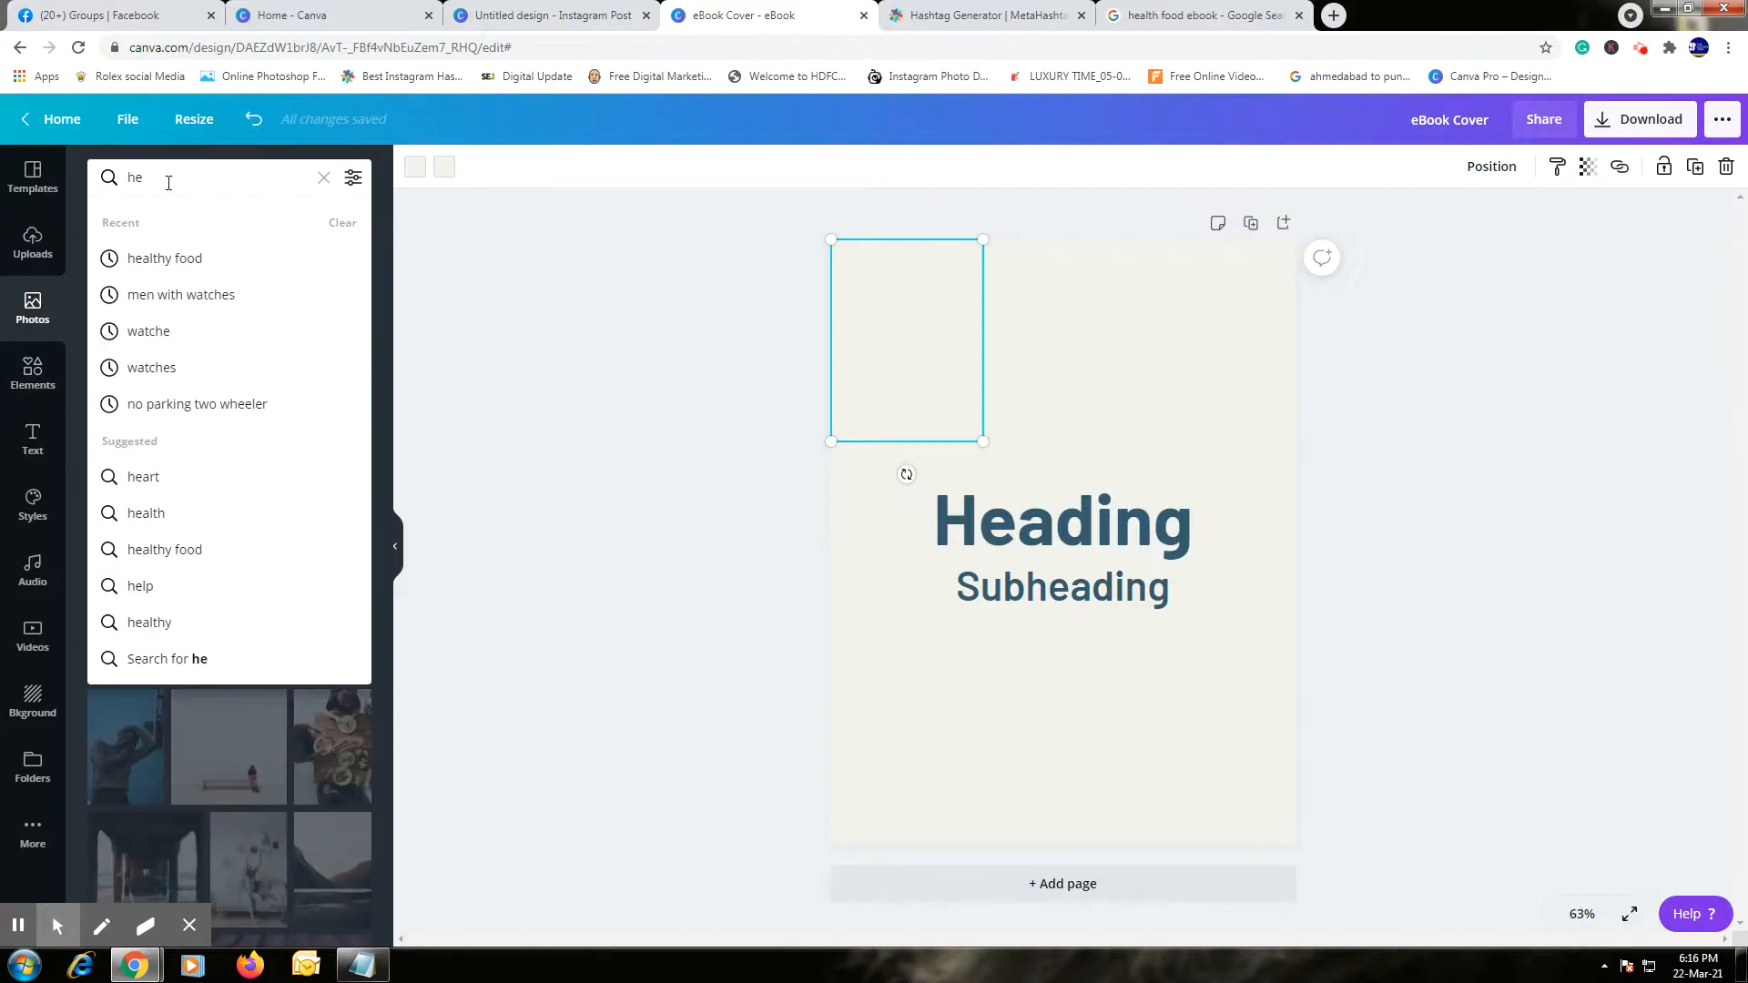
pyautogui.click(191, 262)
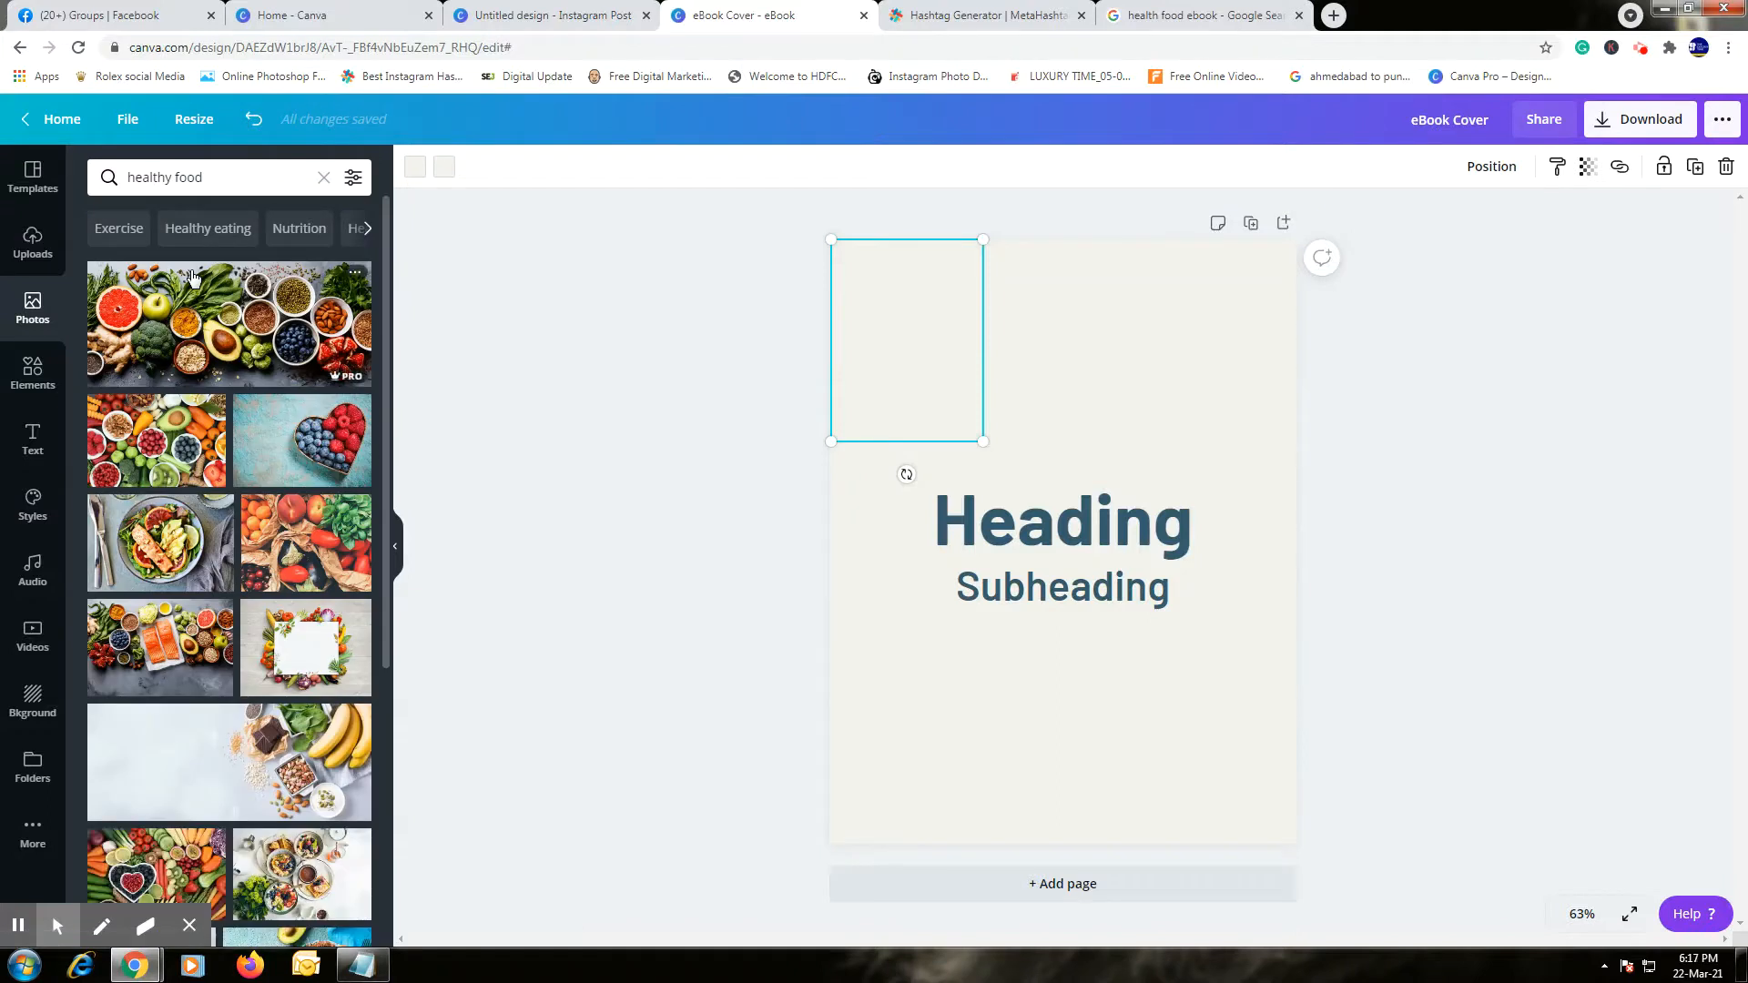
# Place the photo of the salmon and avocado salad plate in the first frame of the upper row.
pyautogui.scroll(-3, 195, 597)
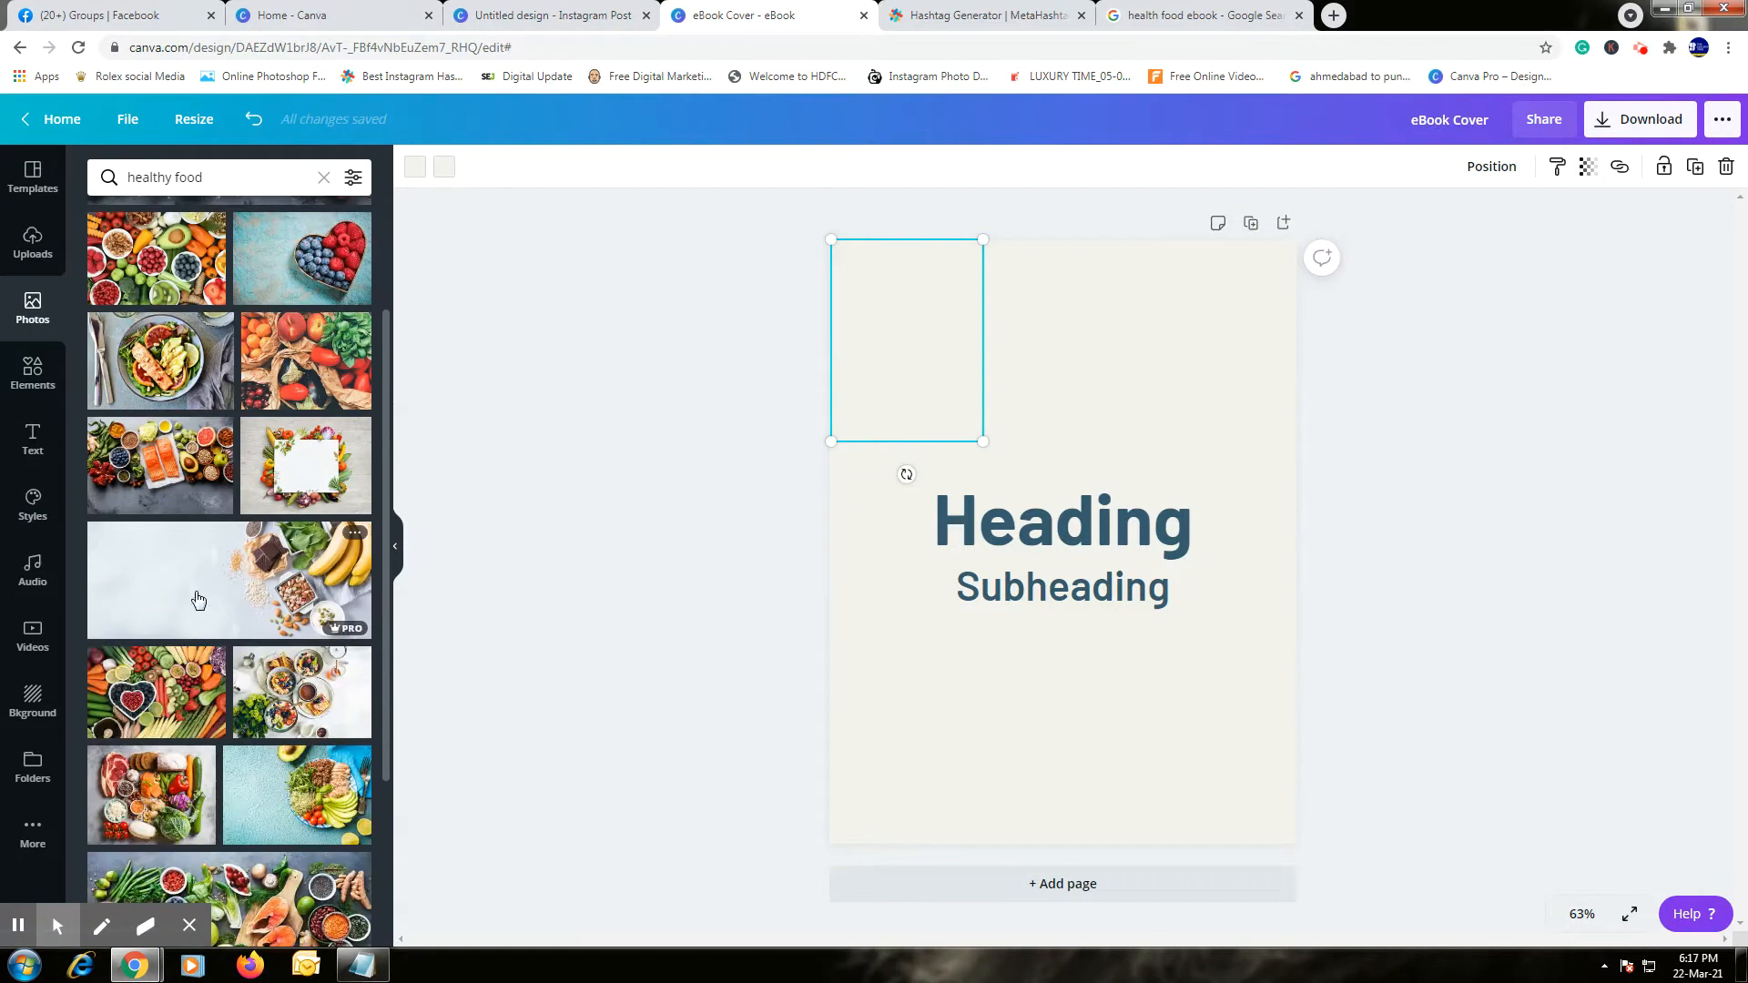
pyautogui.click(153, 368)
pyautogui.moveTo(1032, 574); pyautogui.dragTo(876, 355)
pyautogui.hotkey('ctrl', 'z')
pyautogui.moveTo(1173, 440); pyautogui.dragTo(903, 213)
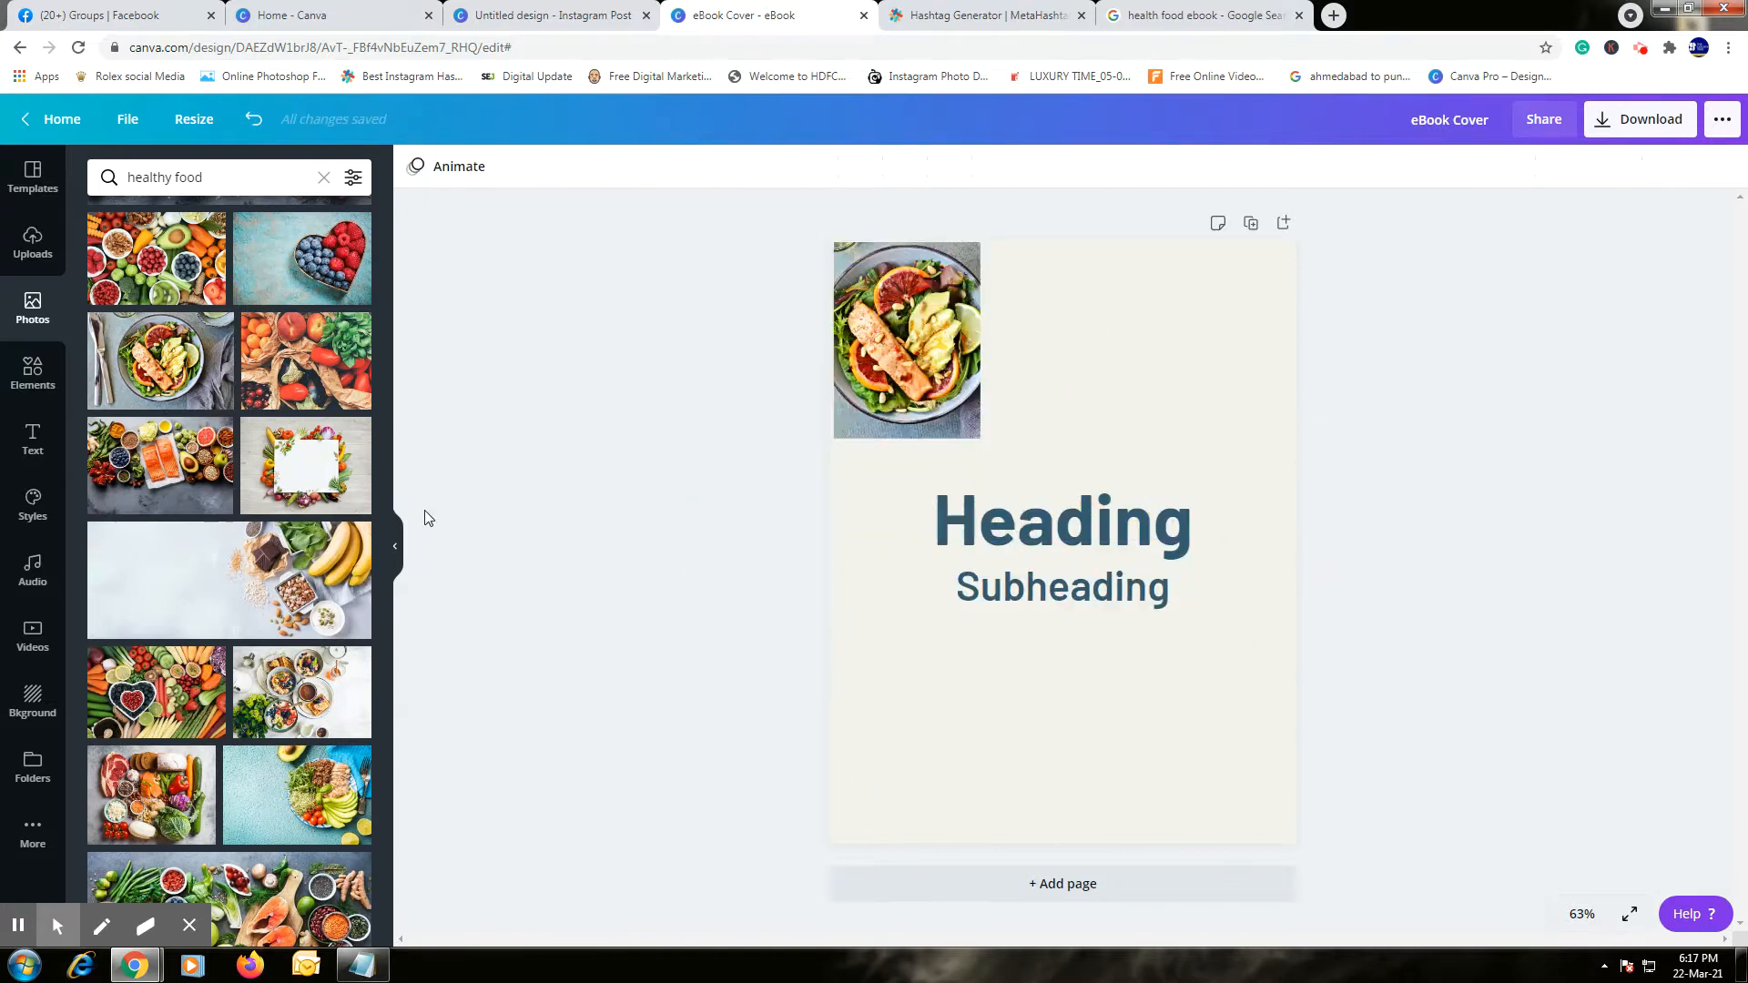
# Fill the upper row's middle frame with the raw salmon fillets photo and its last frame with the salad bowl on teal photo.
pyautogui.click(141, 481)
pyautogui.moveTo(1102, 442); pyautogui.dragTo(1062, 339)
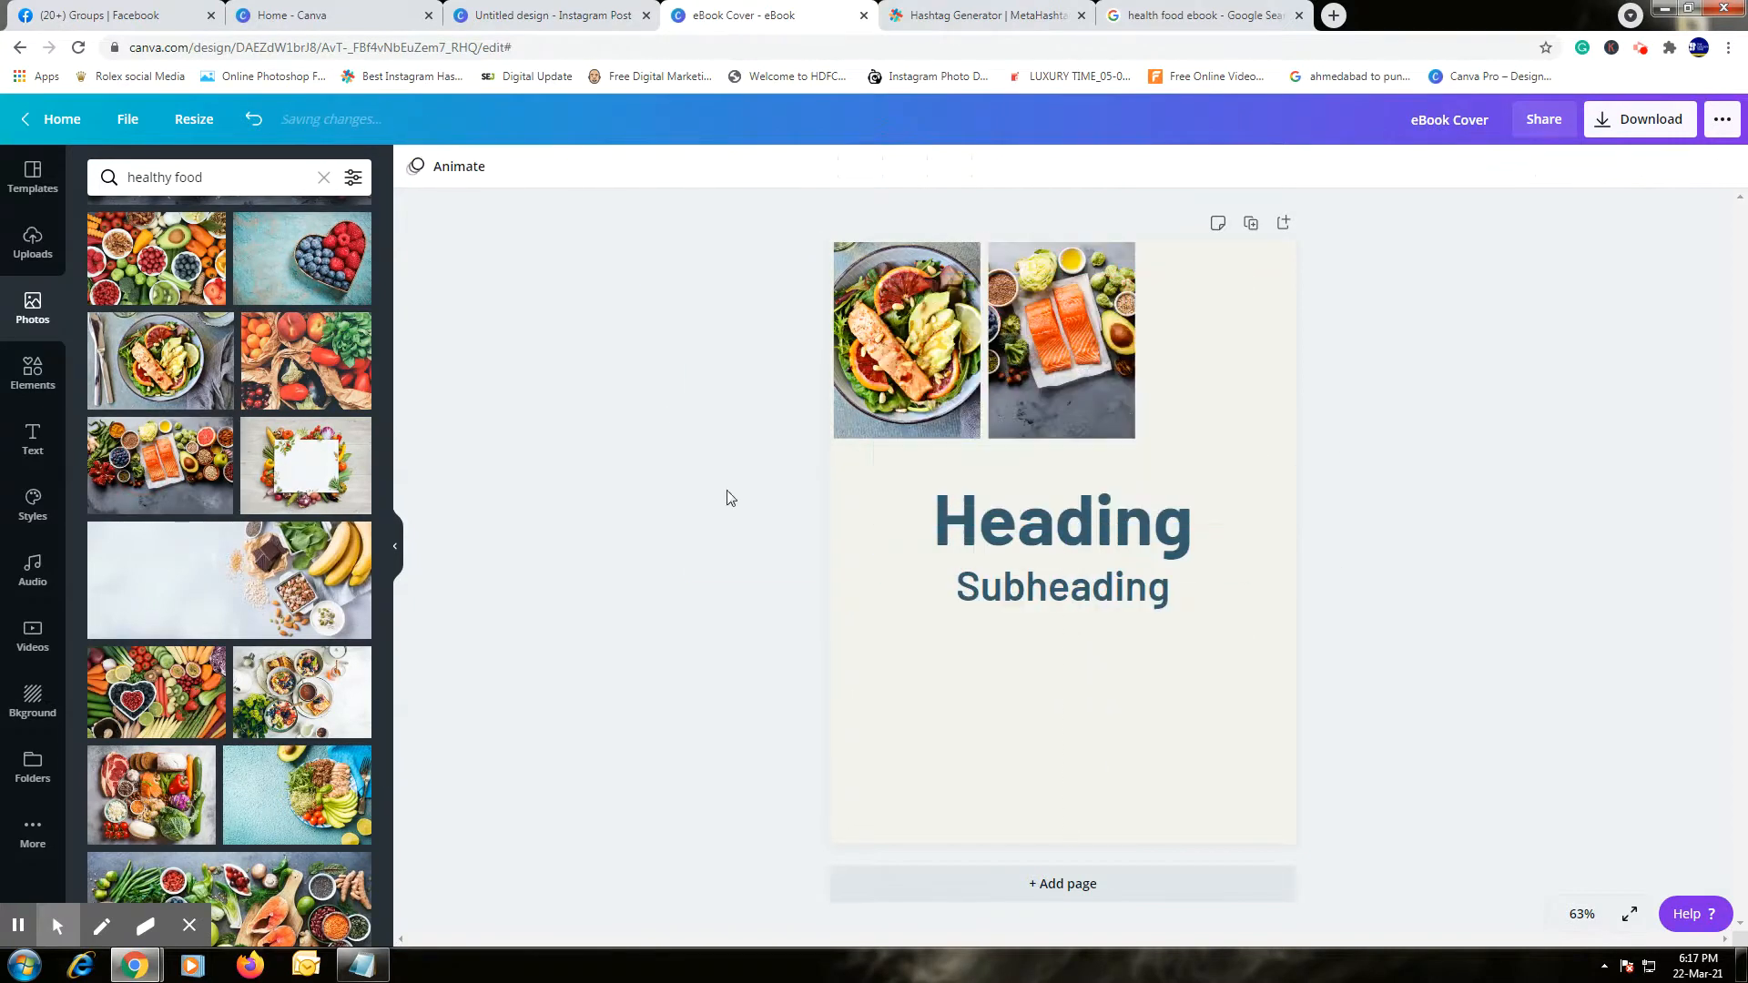
pyautogui.click(284, 815)
pyautogui.moveTo(1194, 465); pyautogui.dragTo(1289, 309)
pyautogui.click(1490, 590)
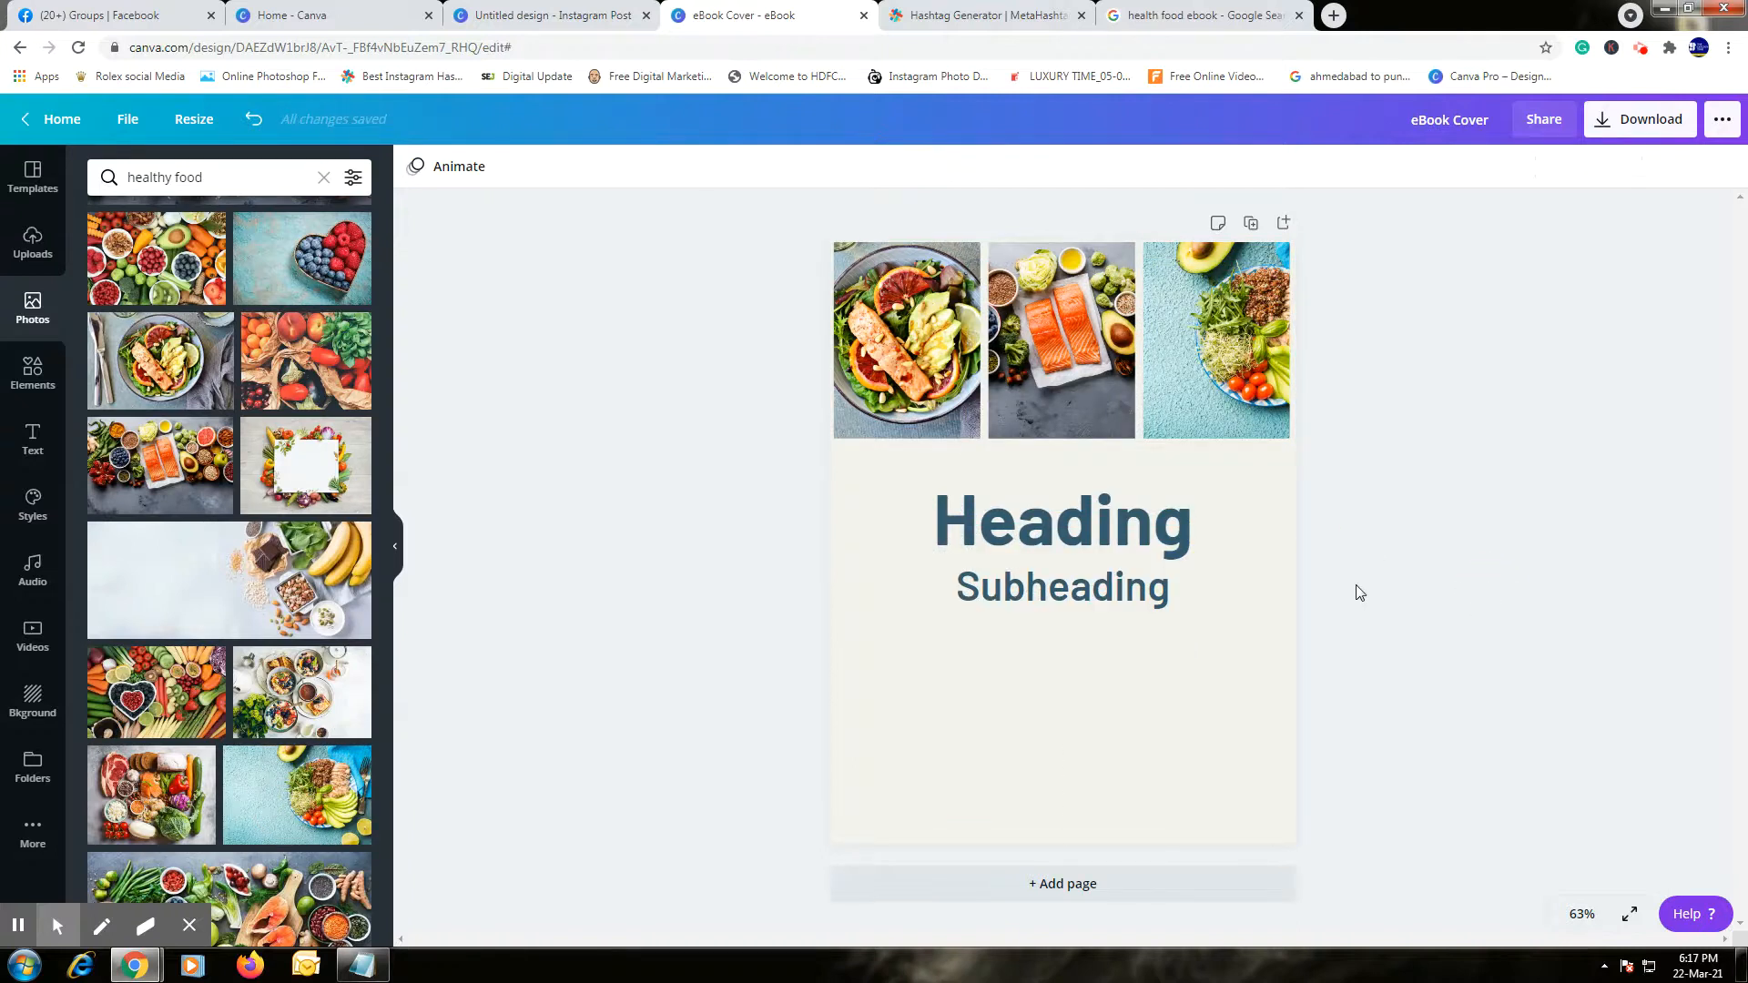
# Undo the photo placements until the upper frames are empty.
pyautogui.hotkey('ctrl', 'z')
pyautogui.hotkey('ctrl', 'z')
pyautogui.hotkey('ctrl', 'z')
pyautogui.hotkey('ctrl', 'z')
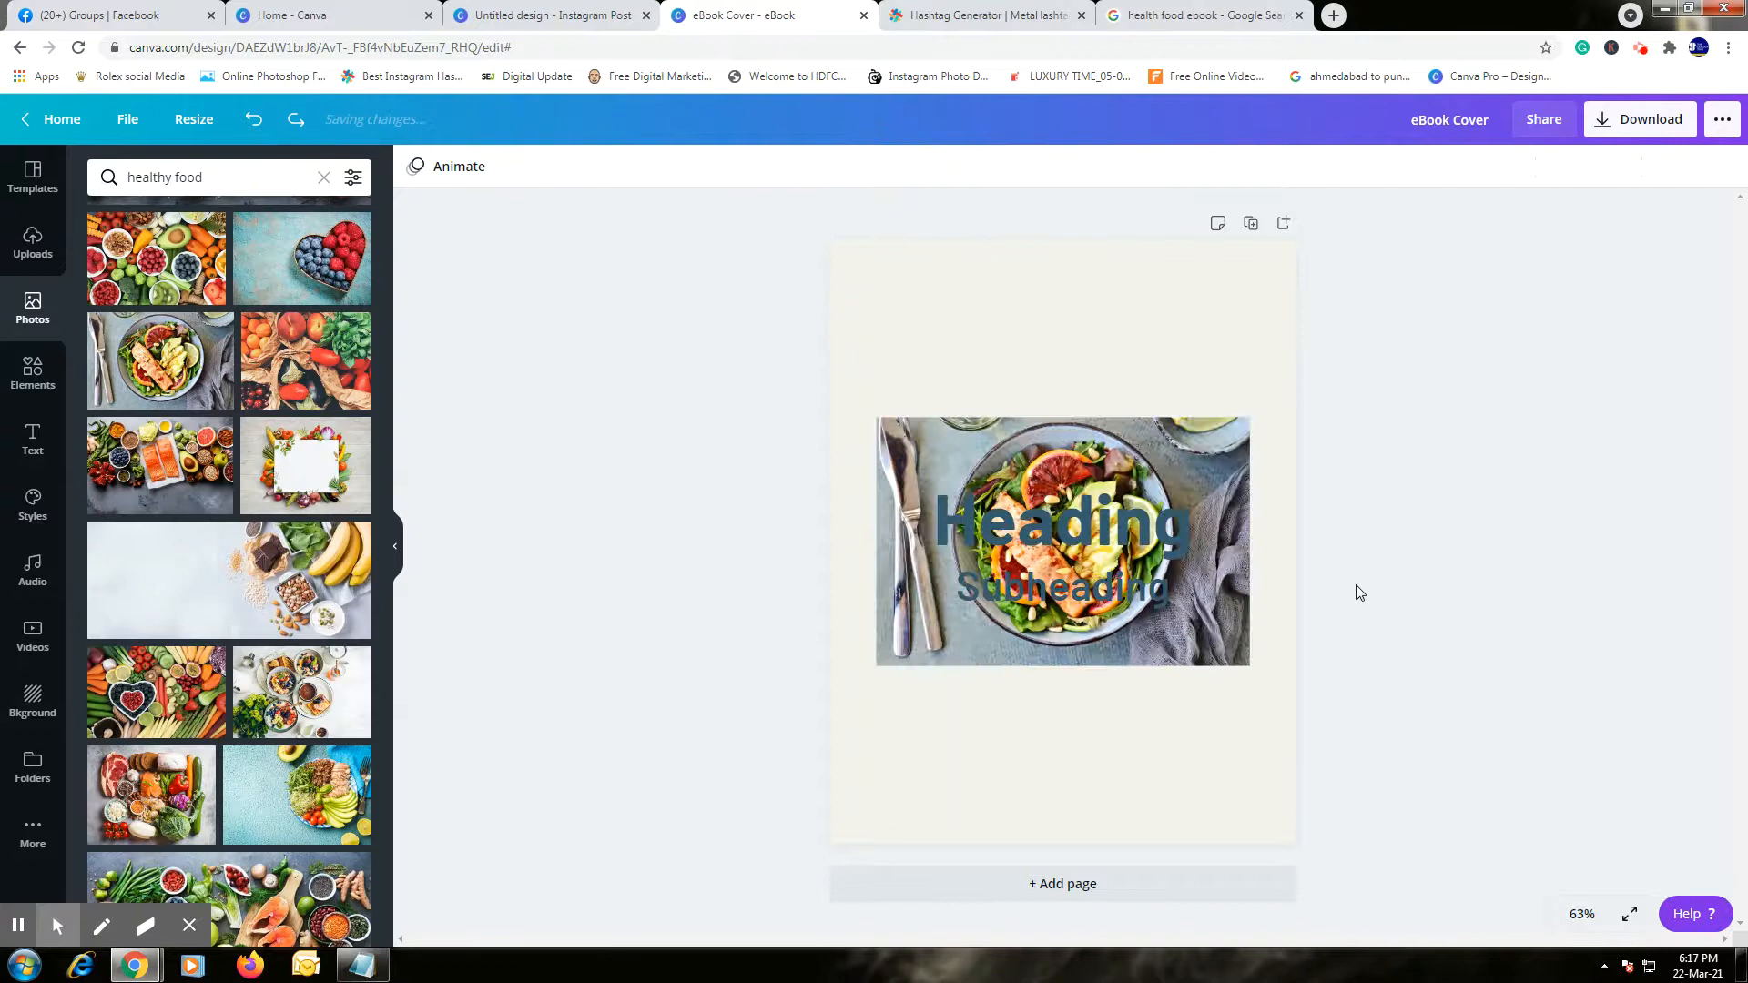
# Fill the upper row's first frame with the hands and vegetable bowls photo and the middle frame with the salmon, nuts and greens photo.
pyautogui.scroll(-7, 207, 821)
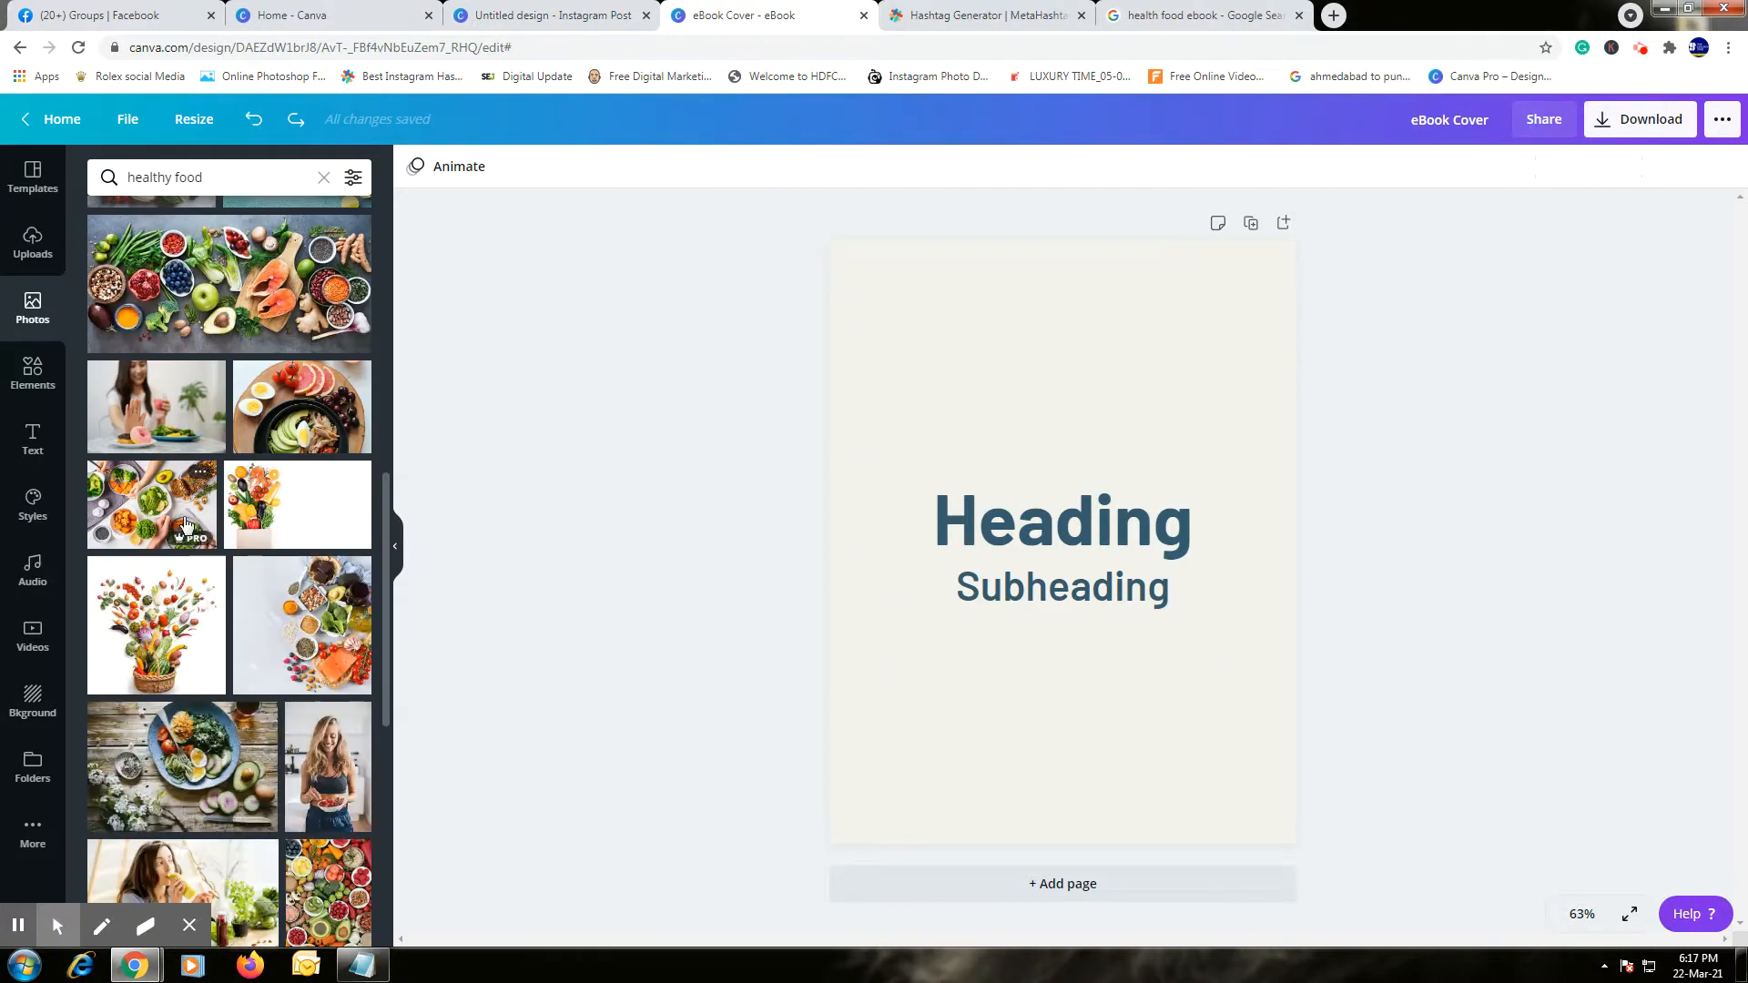
pyautogui.click(185, 526)
pyautogui.moveTo(922, 466); pyautogui.dragTo(865, 368)
pyautogui.click(313, 648)
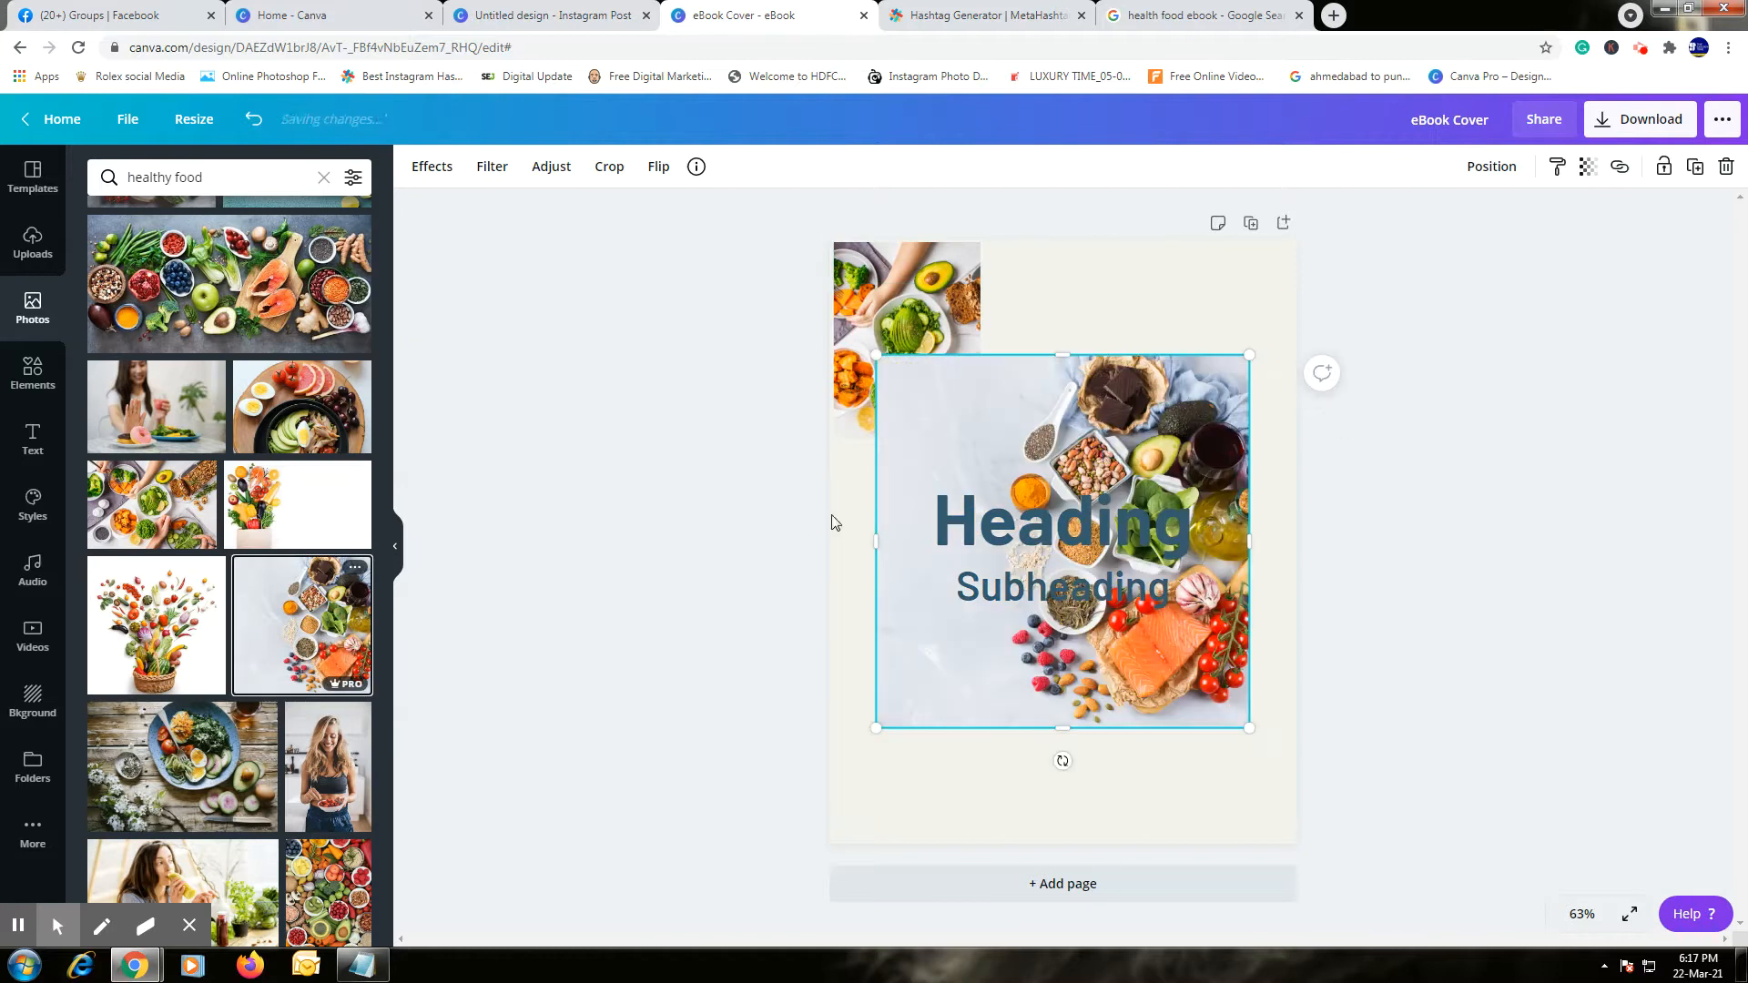
pyautogui.moveTo(1096, 431); pyautogui.dragTo(1065, 327)
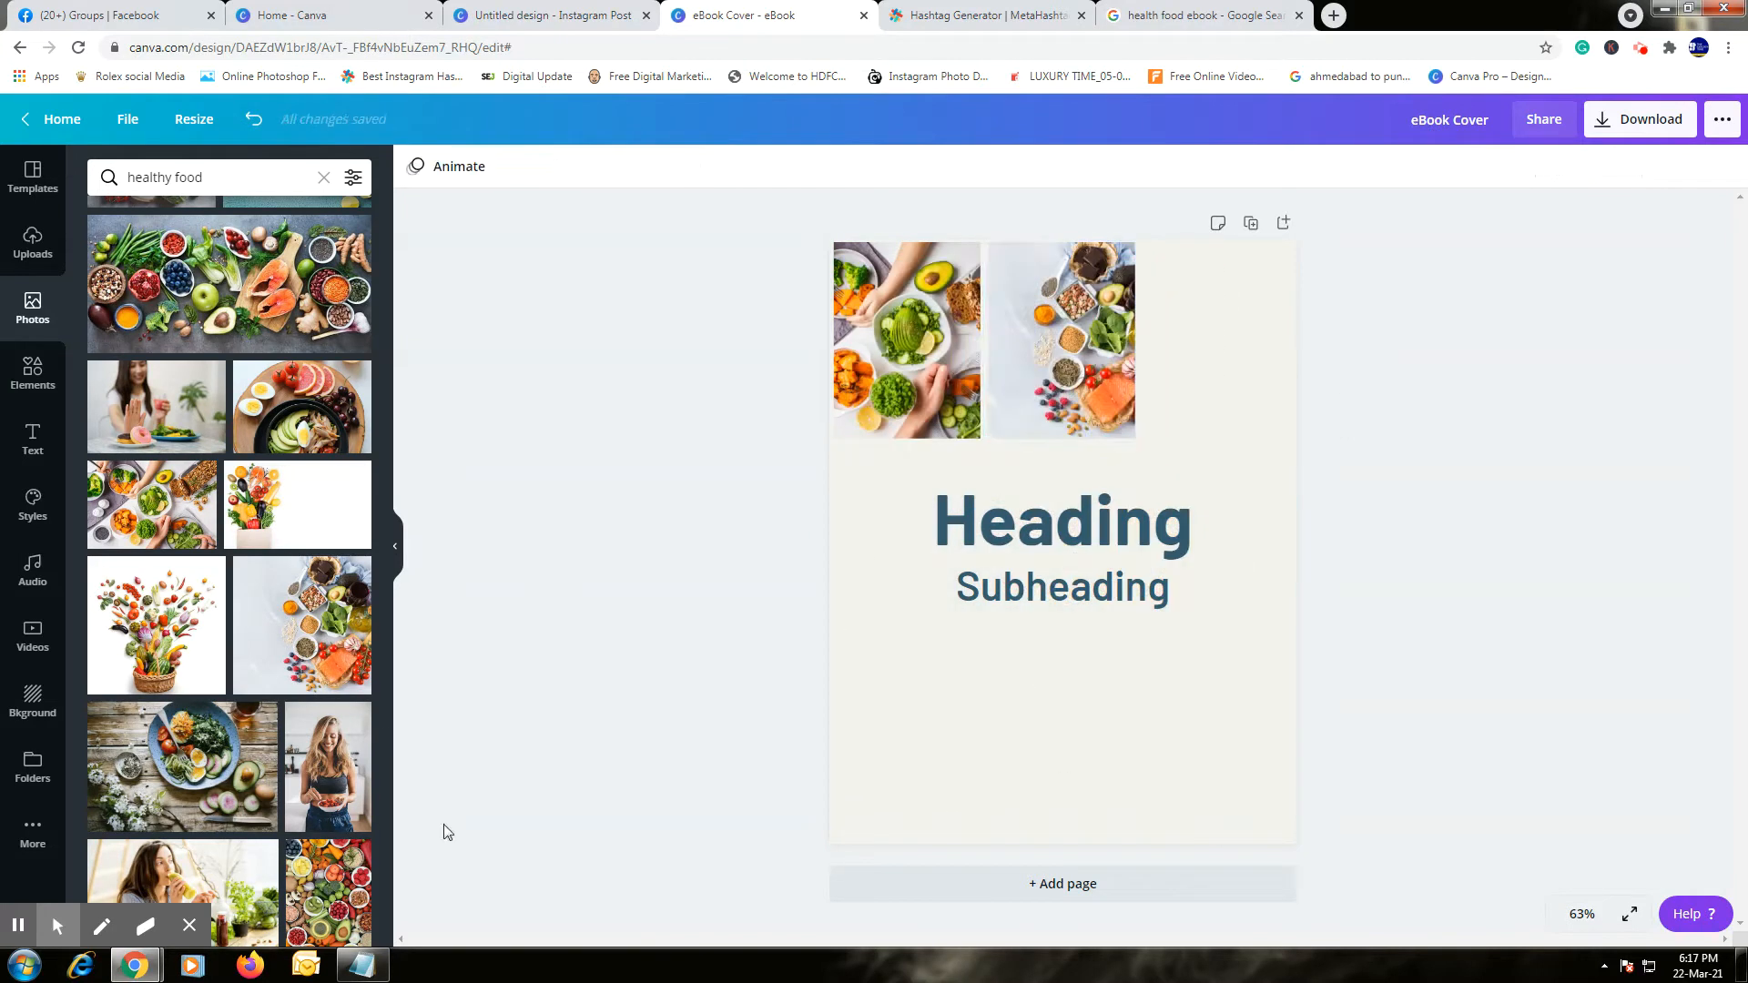
# Fill the upper row's last frame with the grocery bag of produce photo, cropped so the bag shows.
pyautogui.click(278, 505)
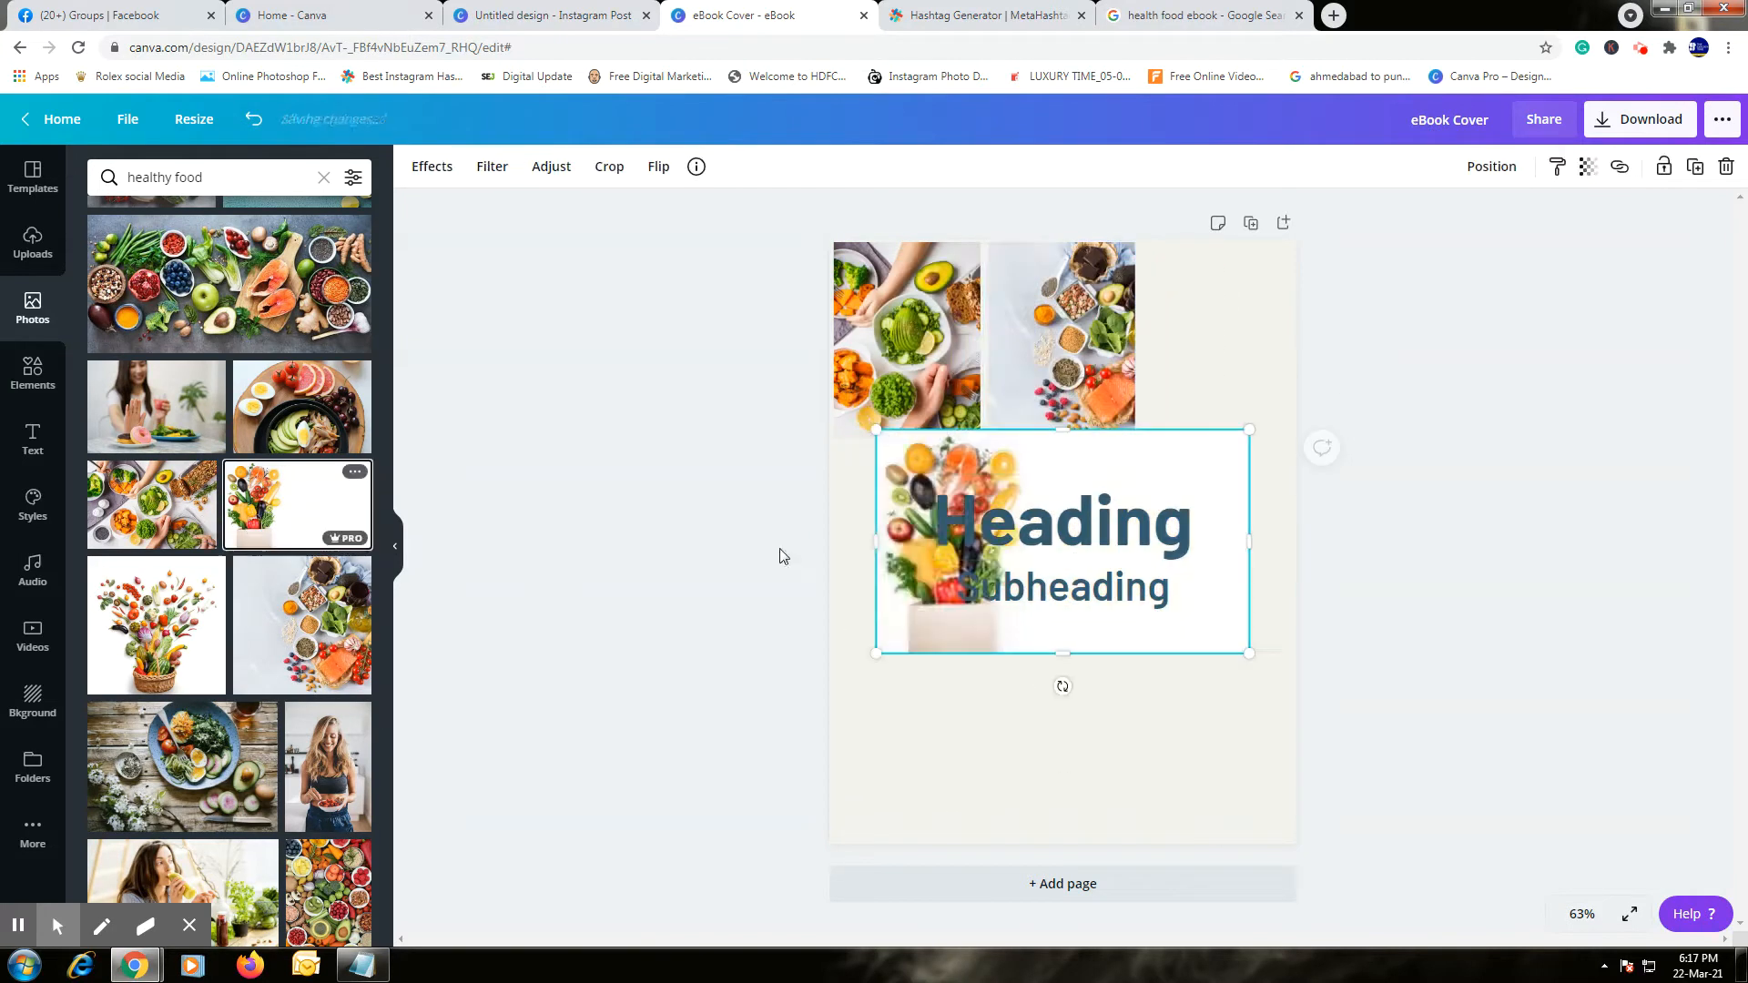
pyautogui.moveTo(902, 494); pyautogui.dragTo(1314, 368)
pyautogui.doubleClick(1207, 358)
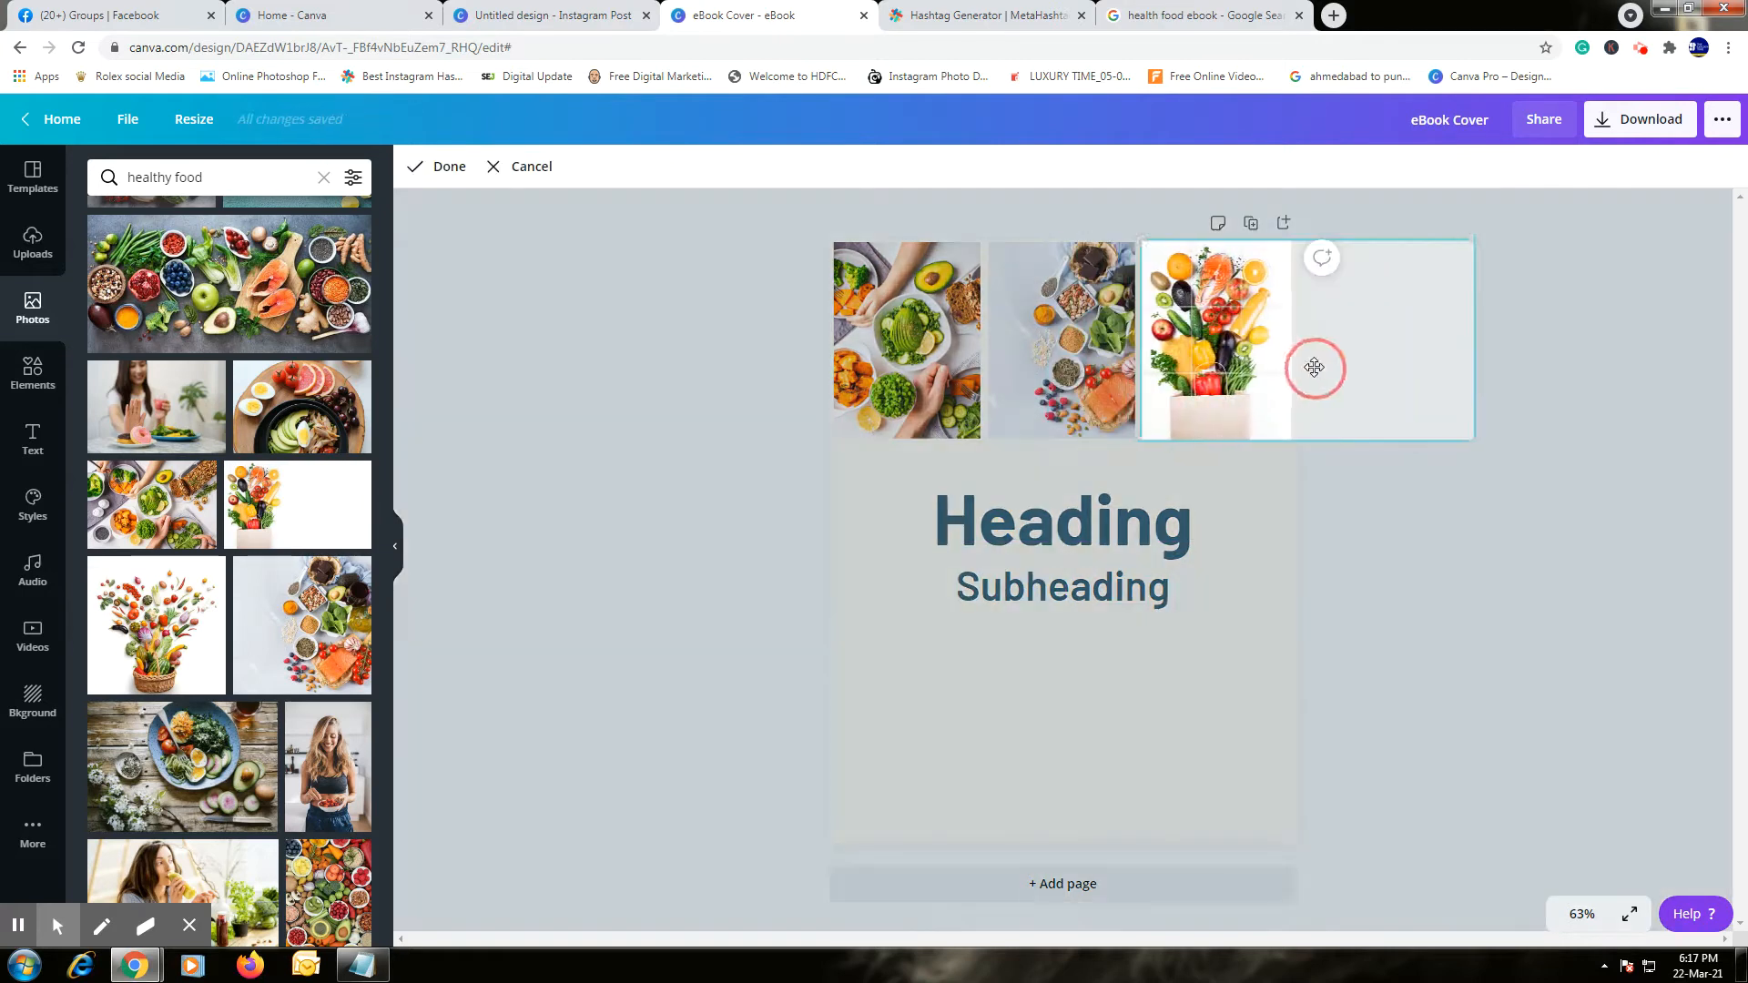
pyautogui.click(1444, 612)
# Fill the lower row's middle frame with the spinach, egg and grain bowl photo, cropped to center on the bowl.
pyautogui.scroll(-1, 355, 850)
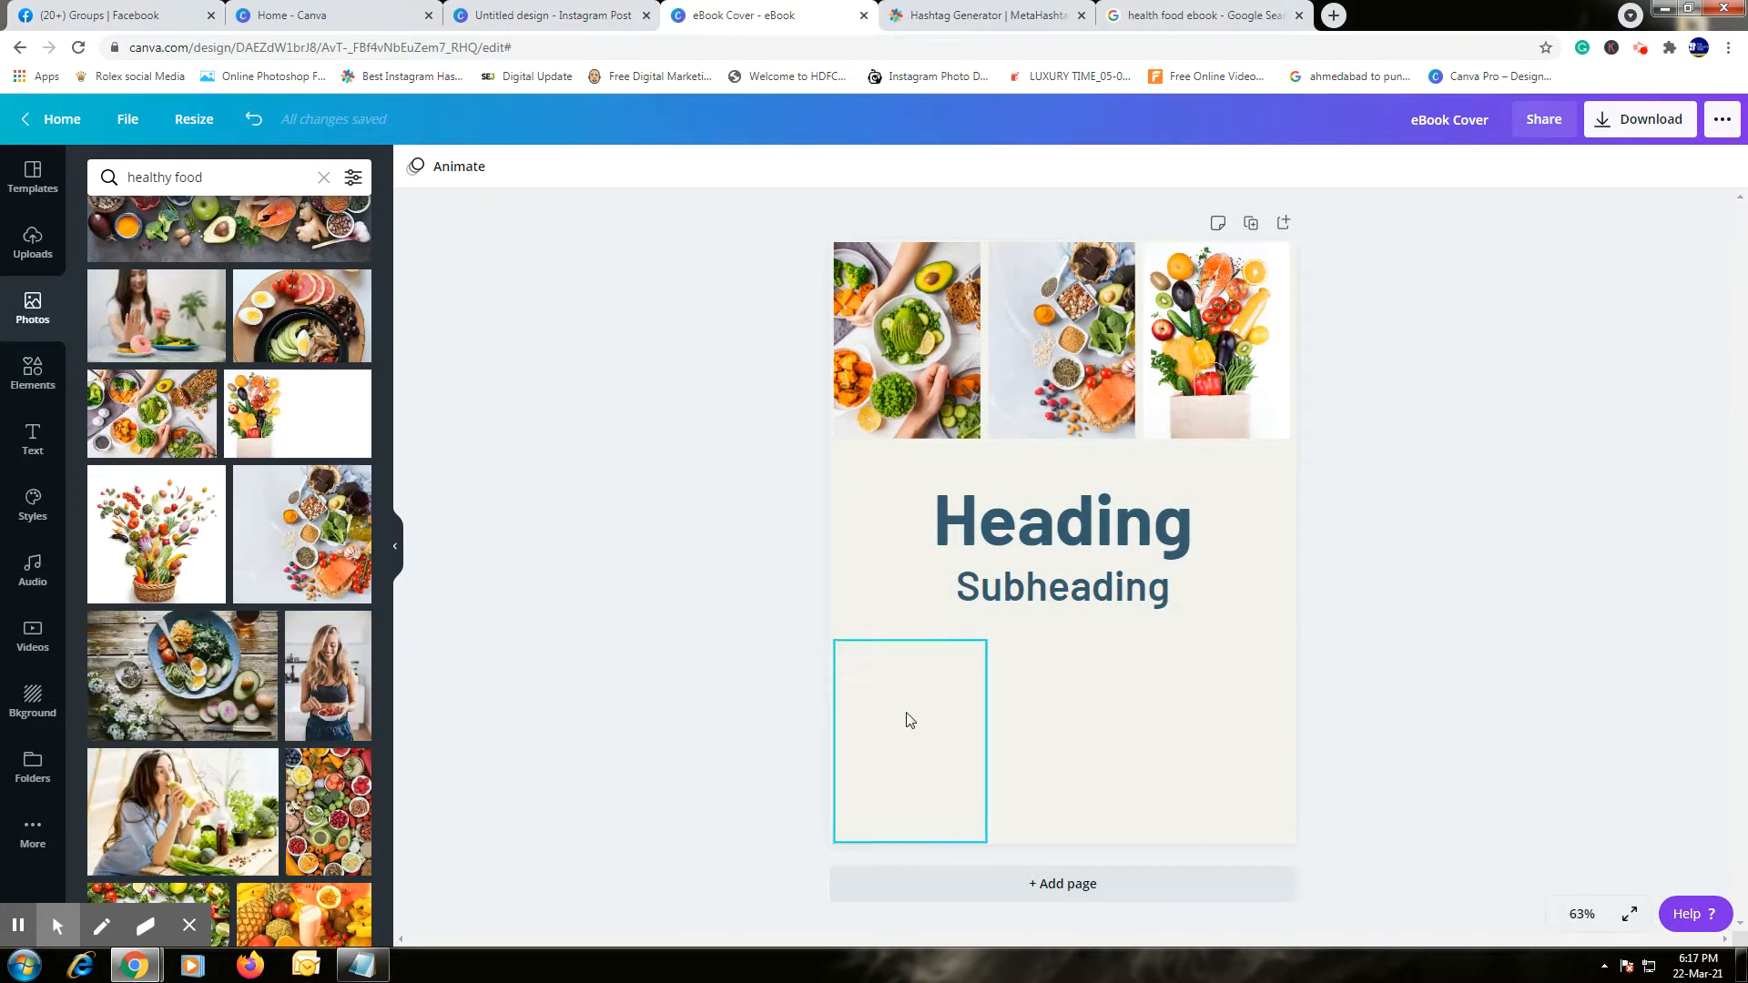
pyautogui.scroll(-5, 338, 863)
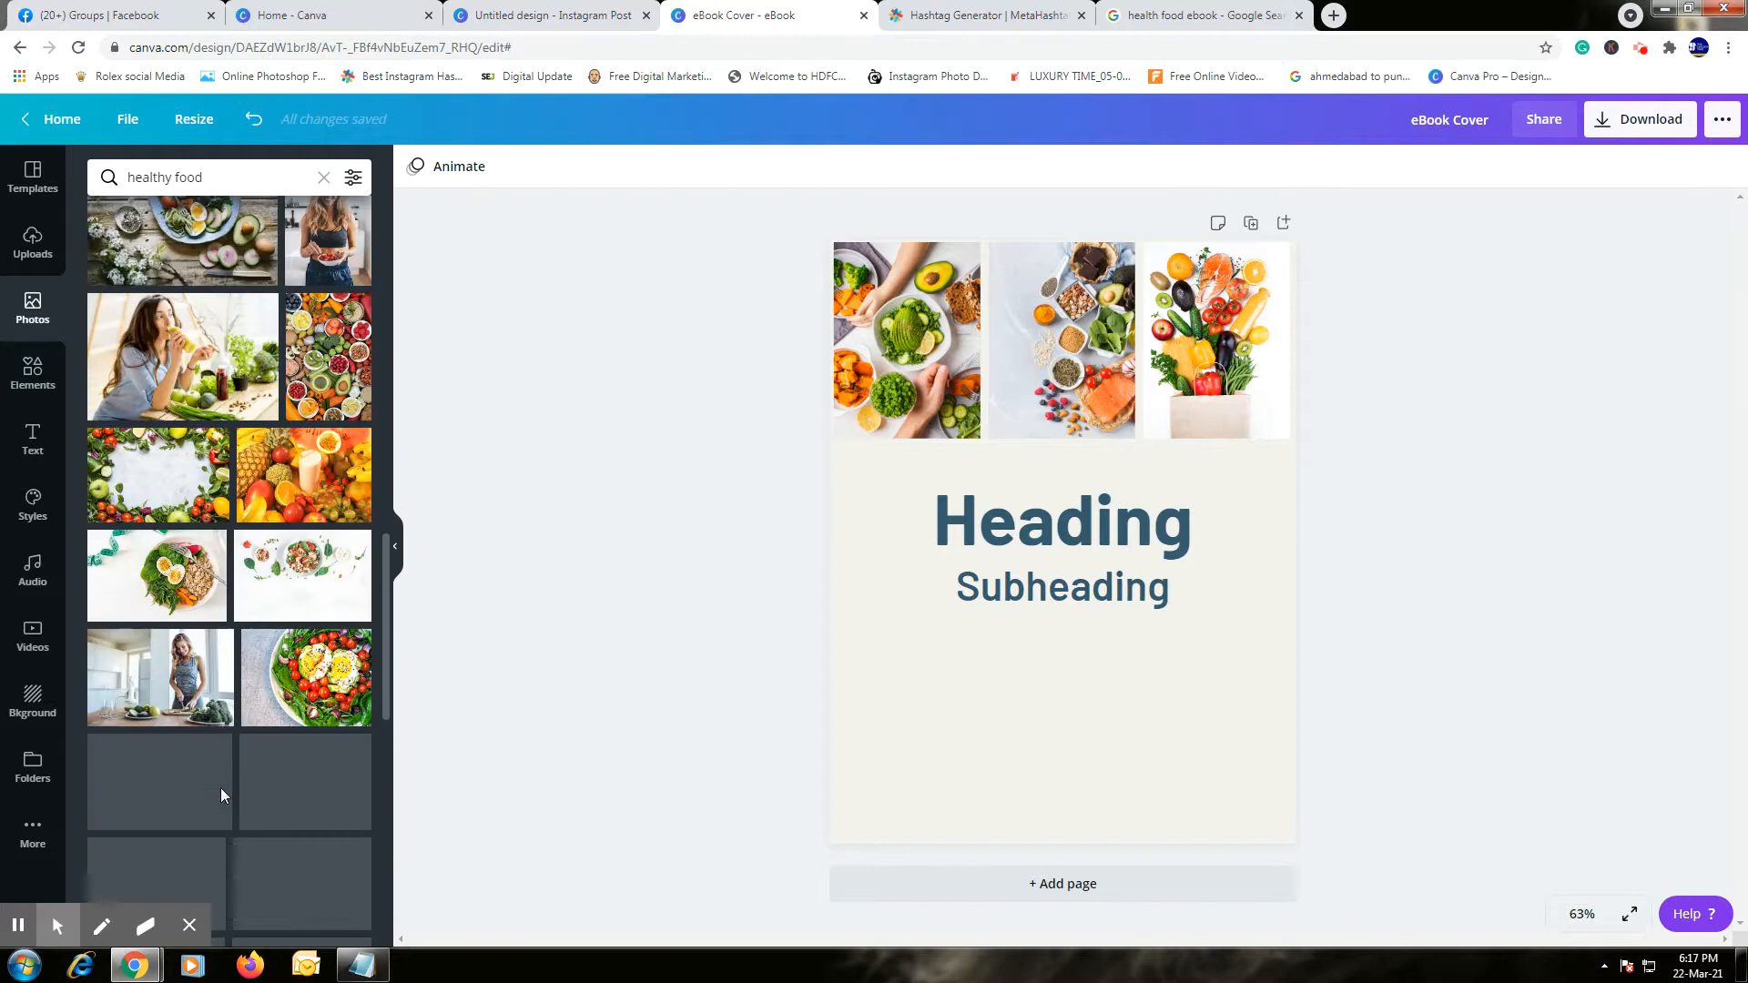
pyautogui.click(173, 585)
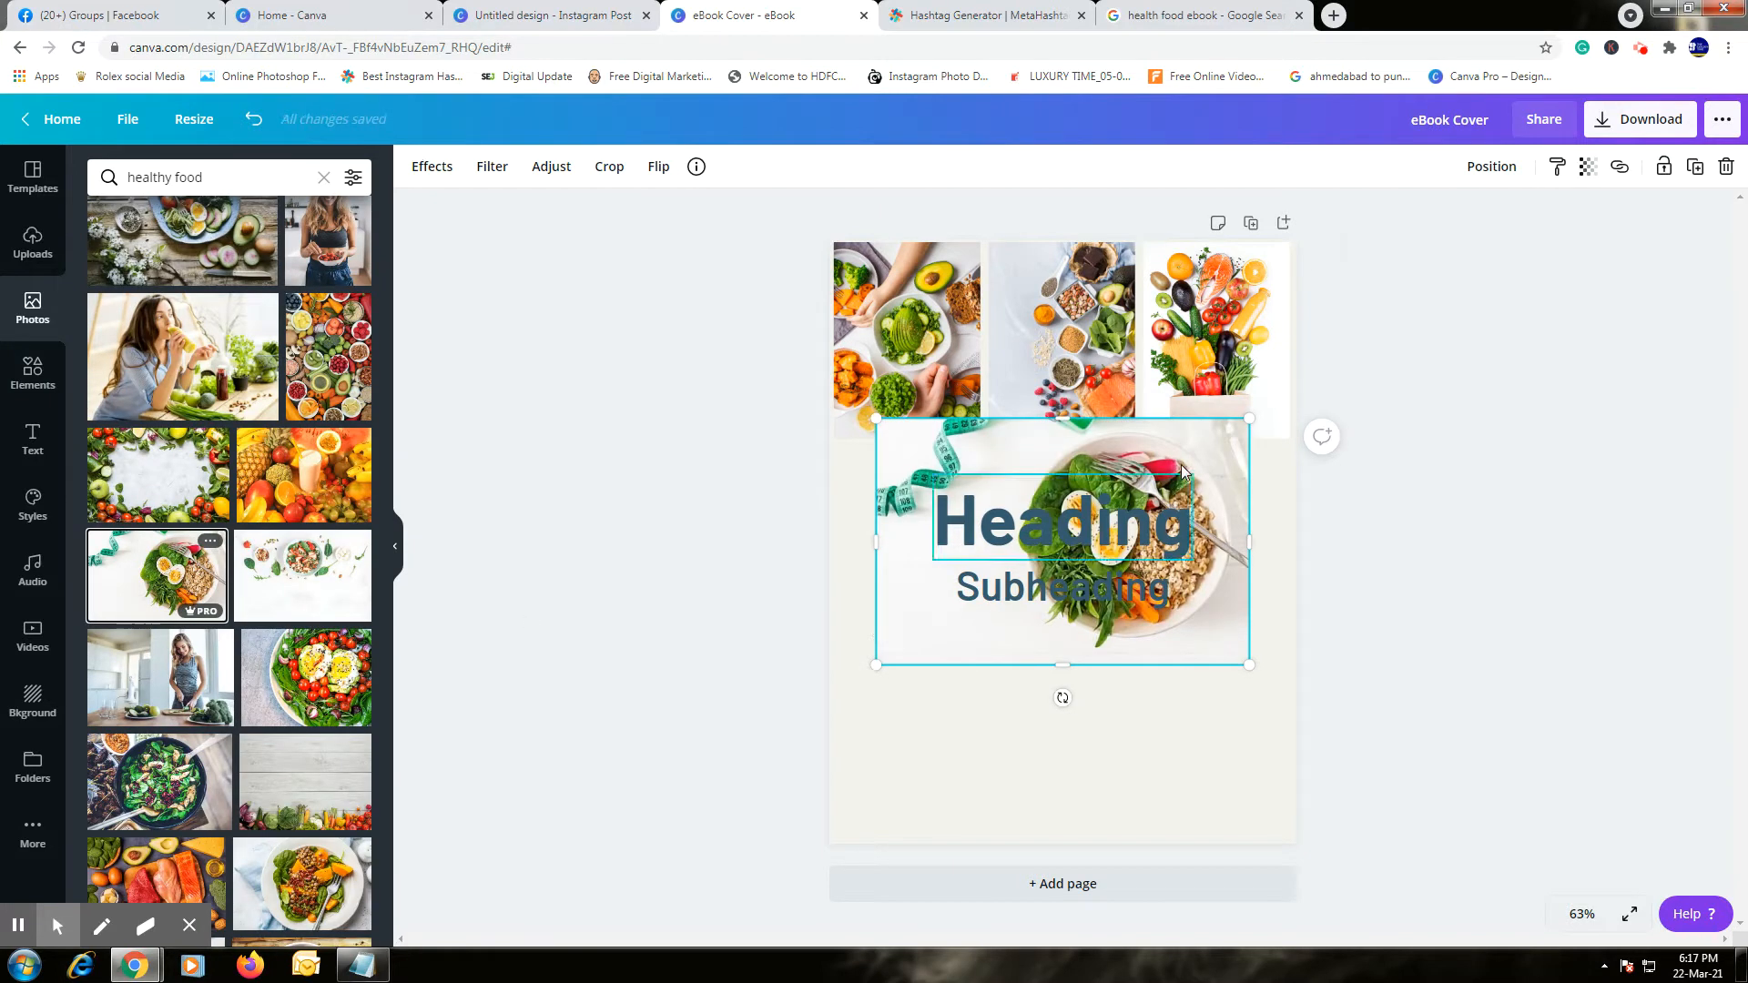
pyautogui.moveTo(1182, 453); pyautogui.dragTo(1026, 742)
pyautogui.doubleClick(1084, 742)
pyautogui.click(792, 775)
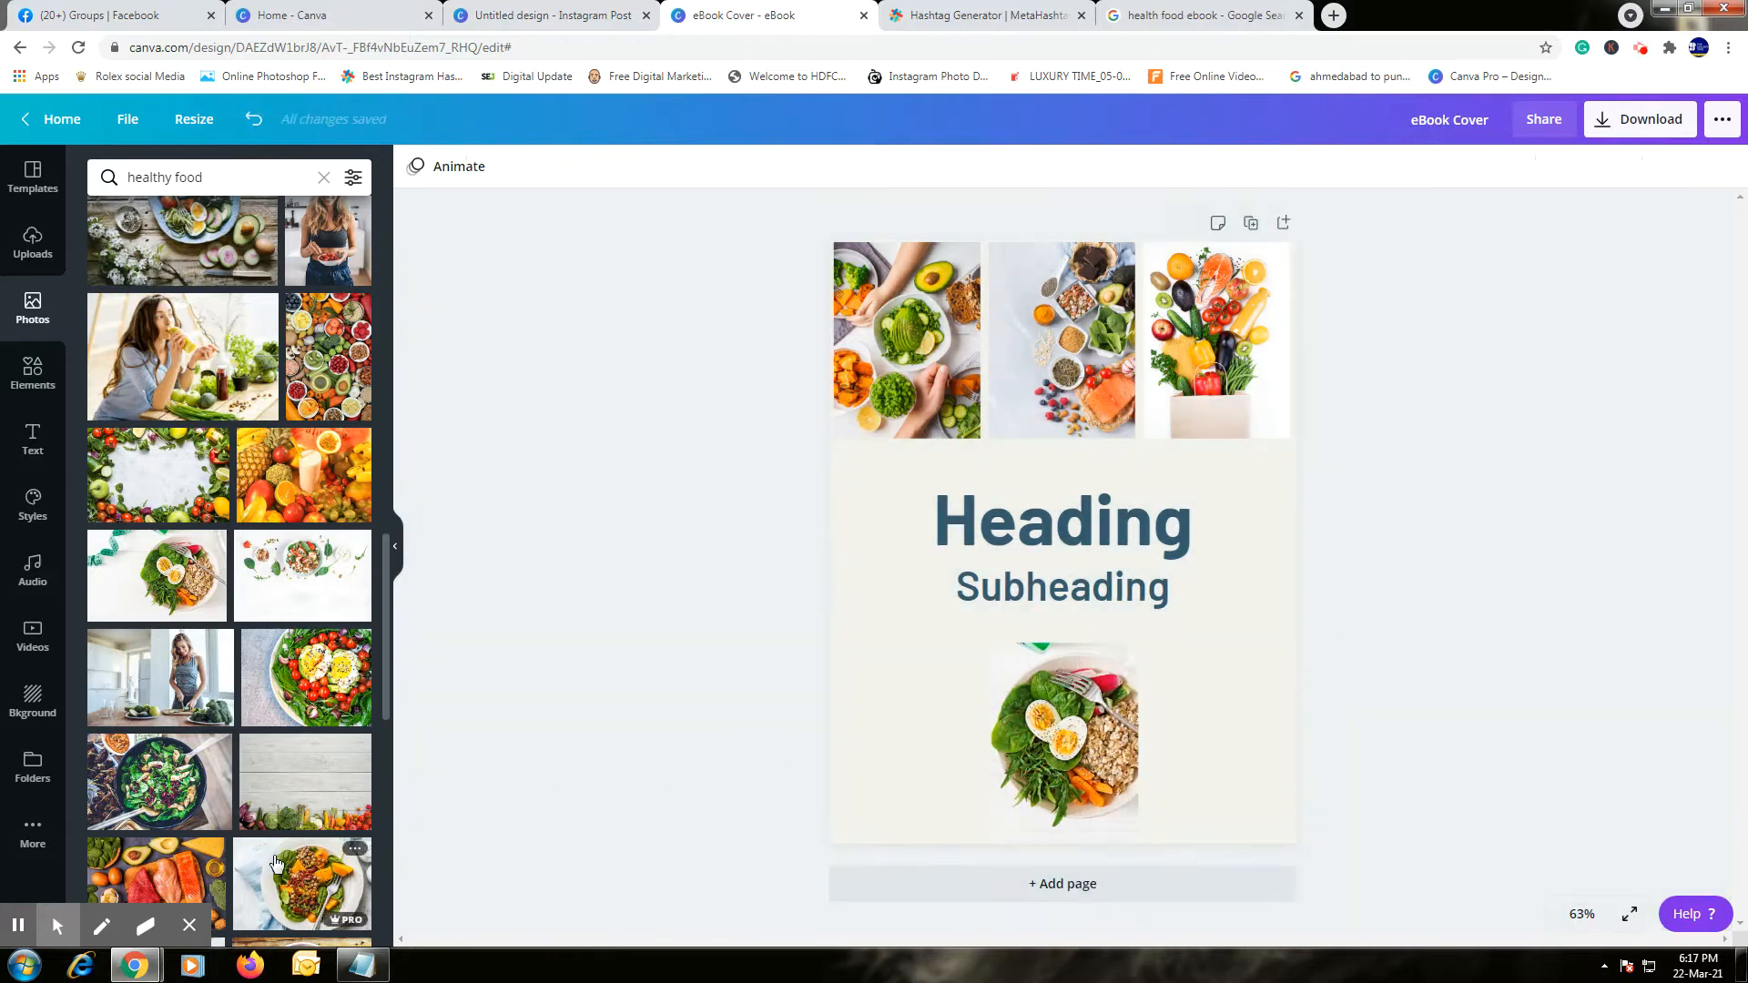
# Place the photo of the heart-shaped bowl of fruit and vegetables in the lower row's first frame.
pyautogui.scroll(-4, 240, 747)
pyautogui.click(294, 747)
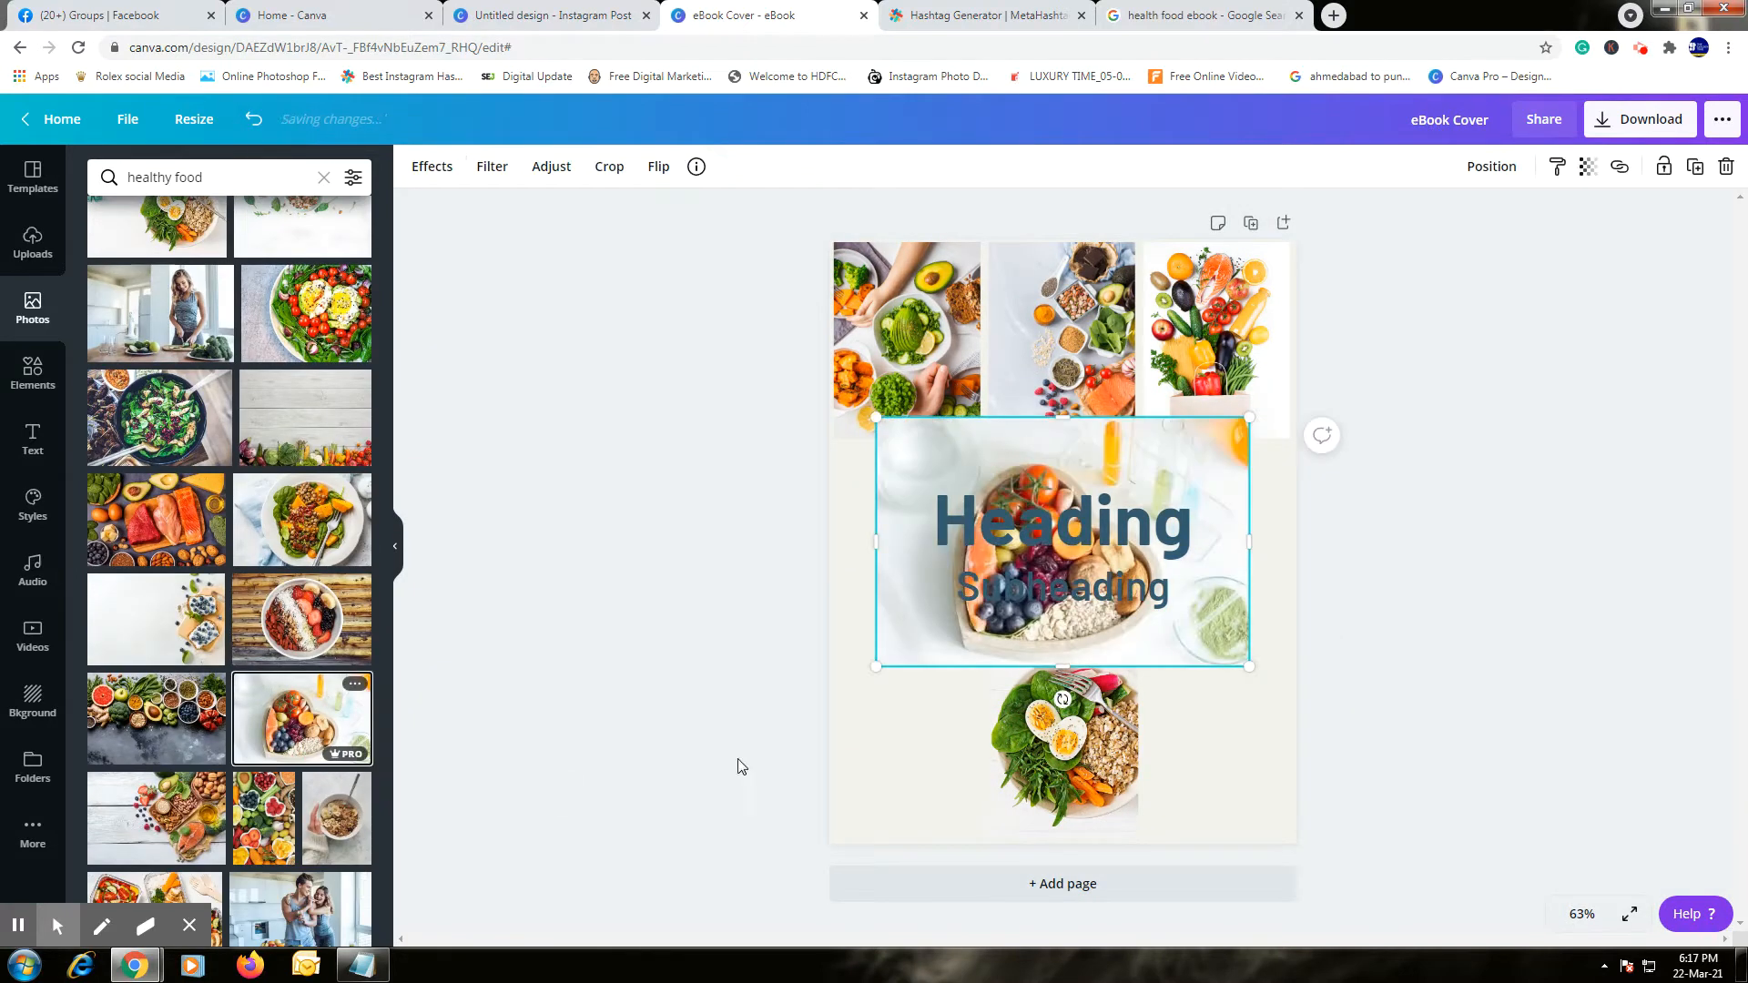
pyautogui.moveTo(949, 619); pyautogui.dragTo(849, 755)
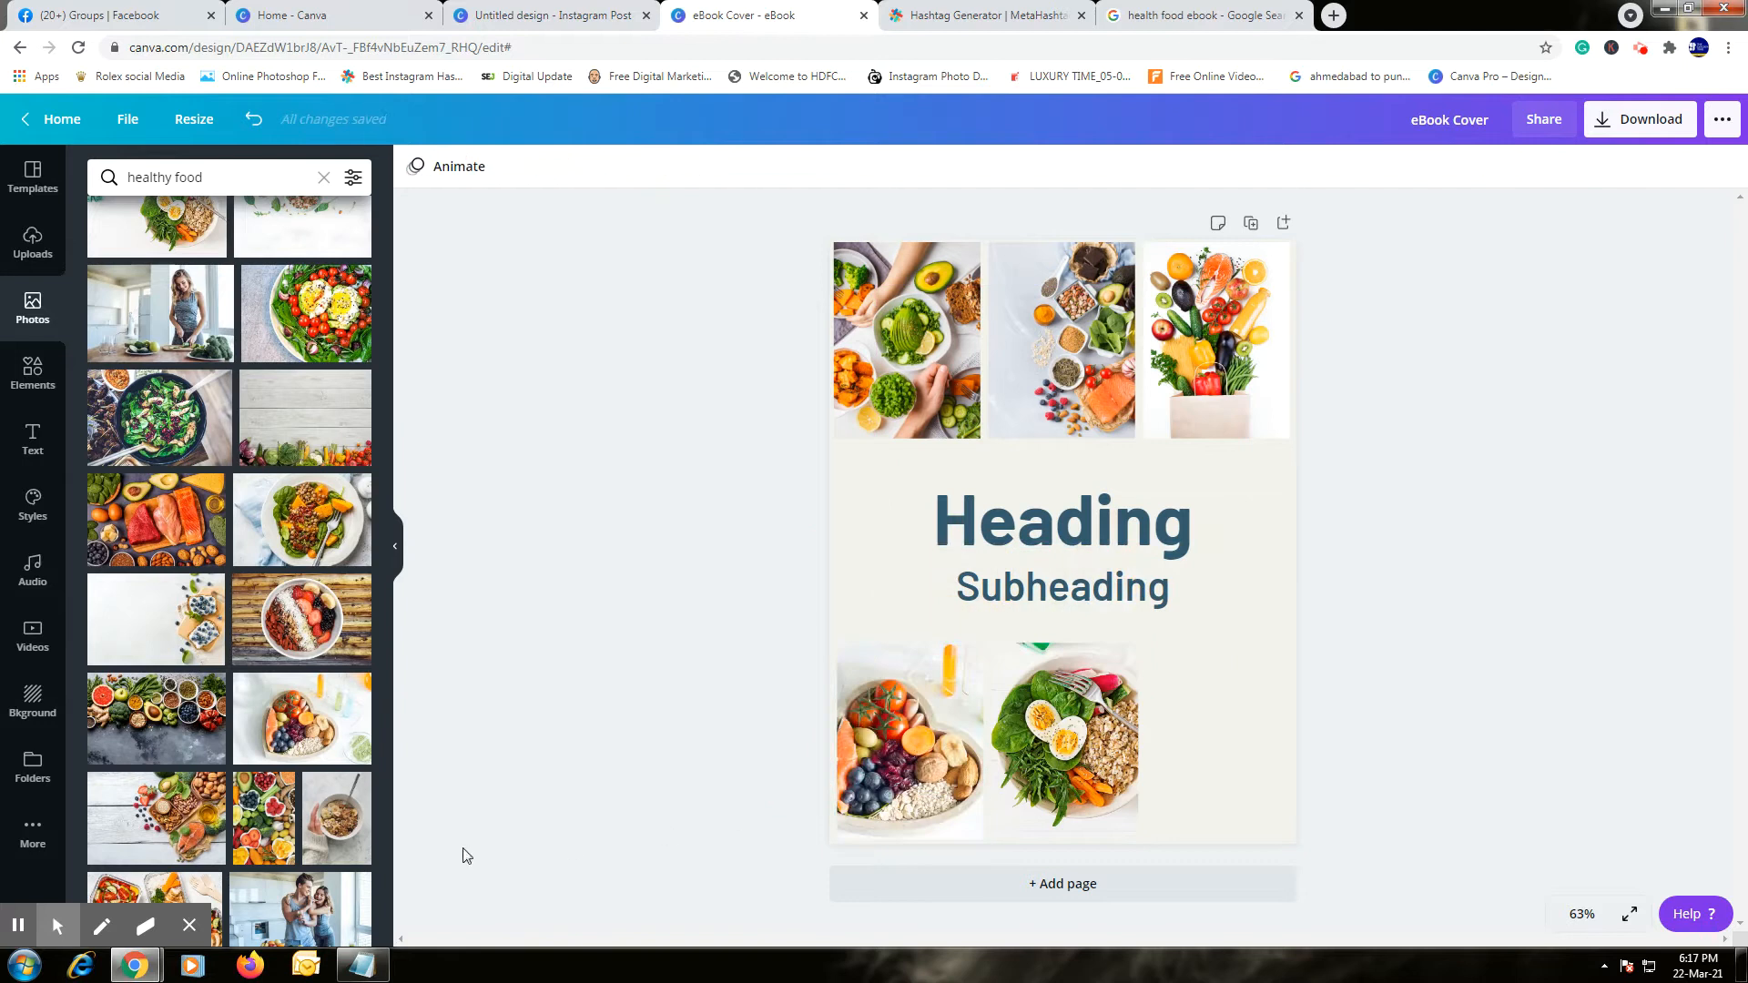
pyautogui.scroll(-3, 313, 866)
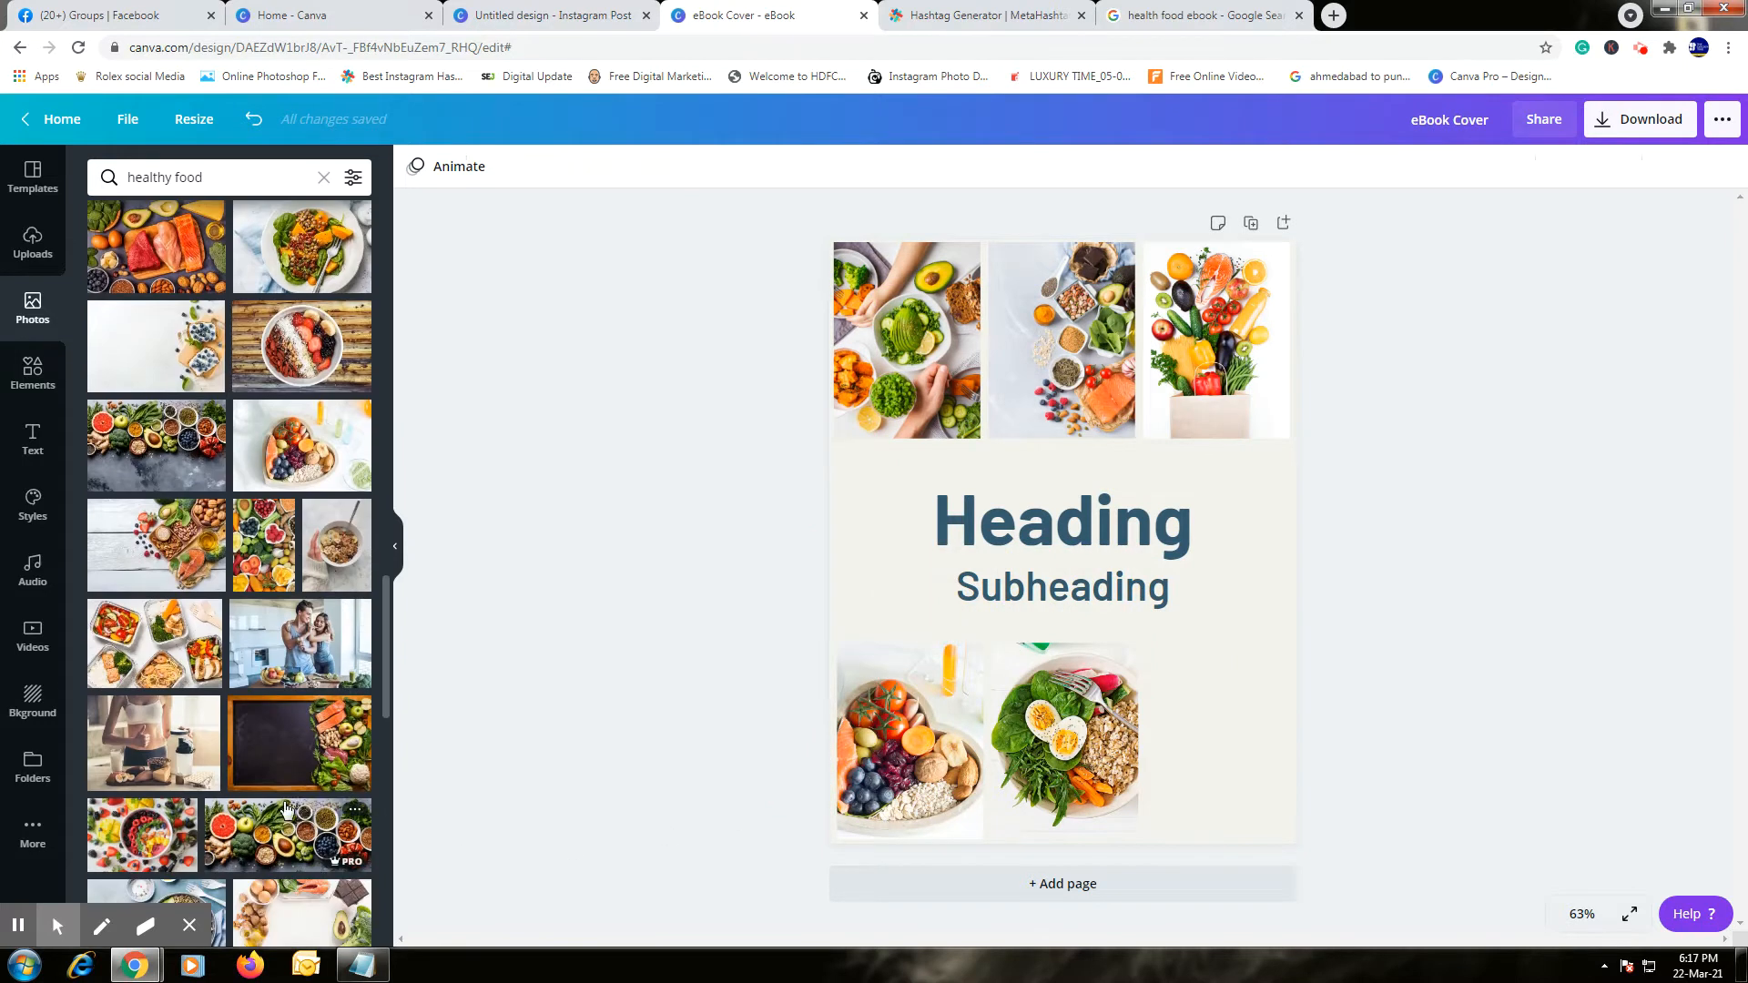
pyautogui.scroll(-3, 215, 756)
pyautogui.click(157, 652)
pyautogui.press('Delete')
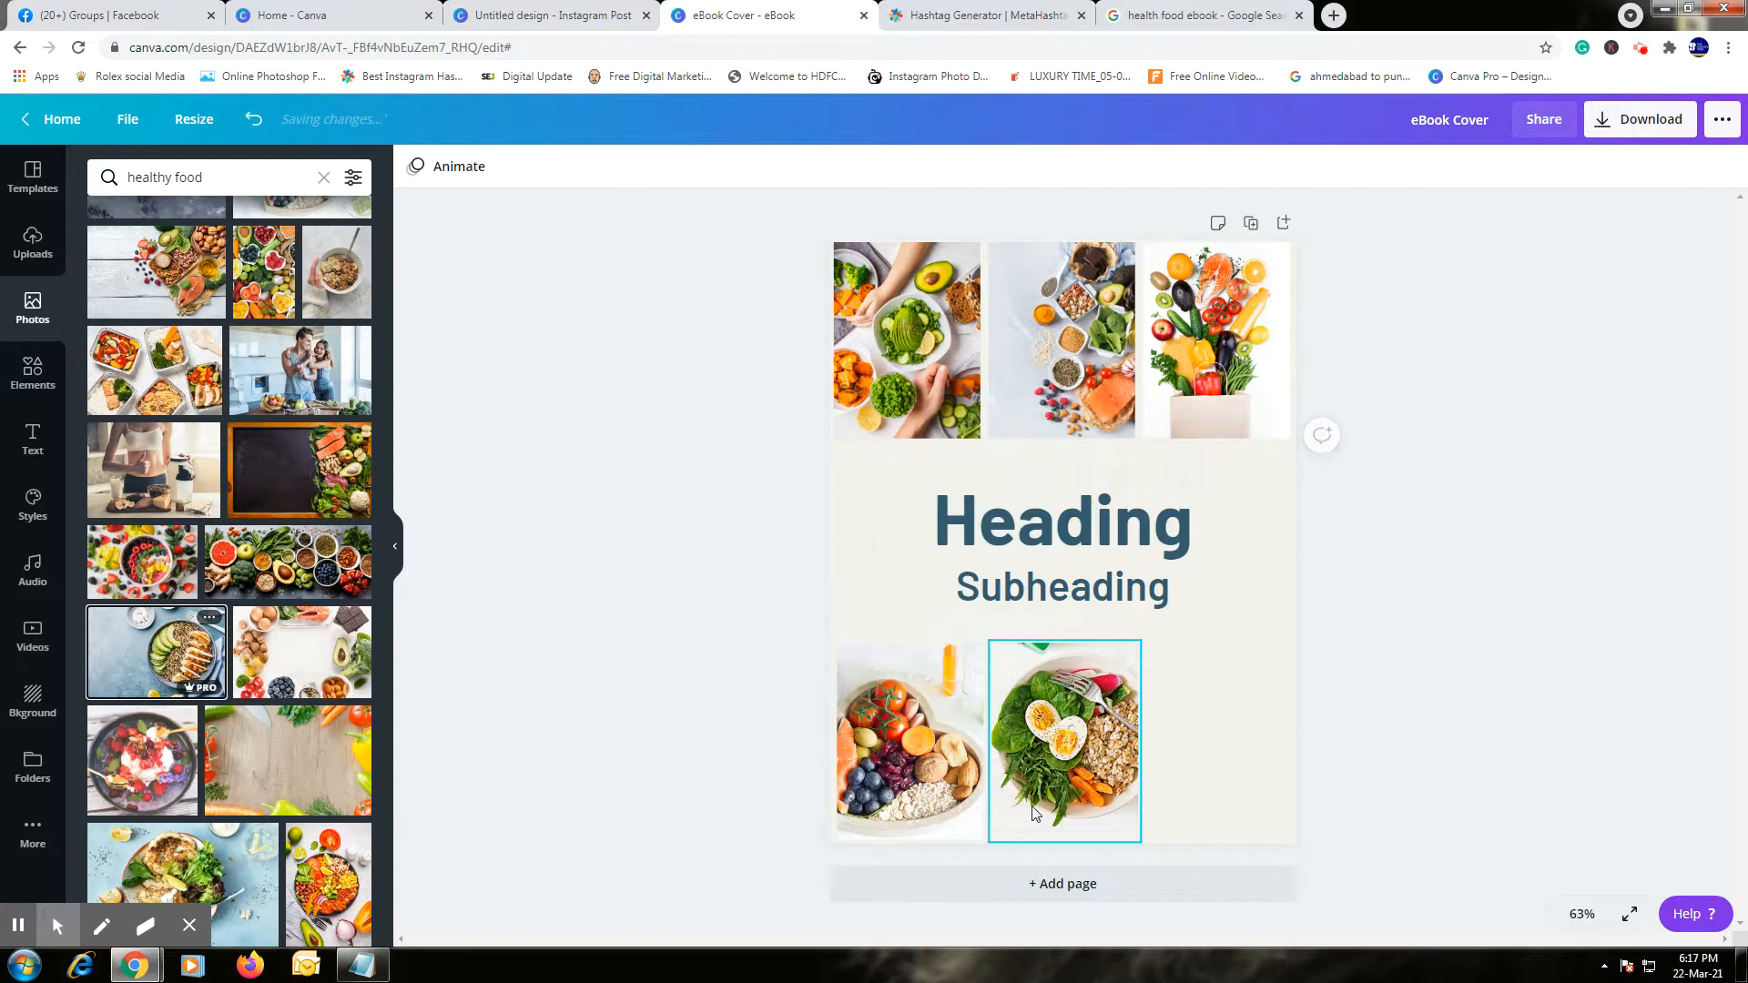
# Fill the lower row's last frame with the breakfast plates on white photo, cropped to show the plates.
pyautogui.scroll(-4, 313, 814)
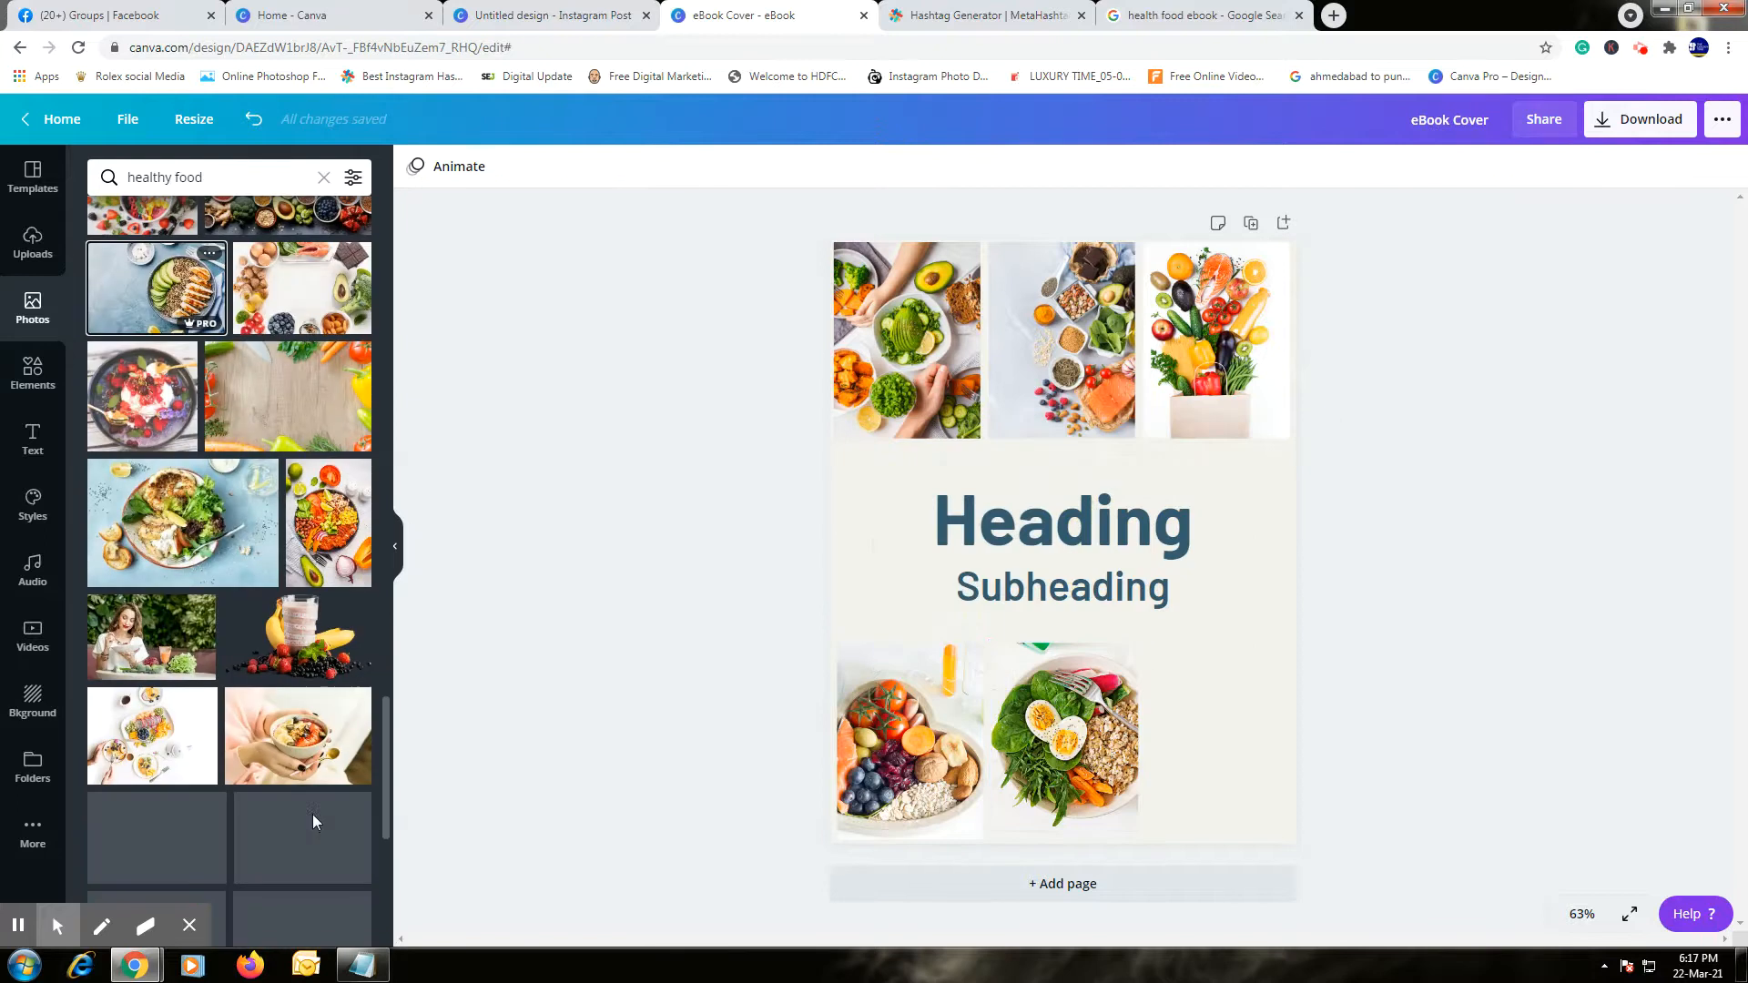
pyautogui.click(178, 743)
pyautogui.moveTo(1205, 706); pyautogui.dragTo(1254, 782)
pyautogui.doubleClick(1220, 773)
pyautogui.click(1588, 823)
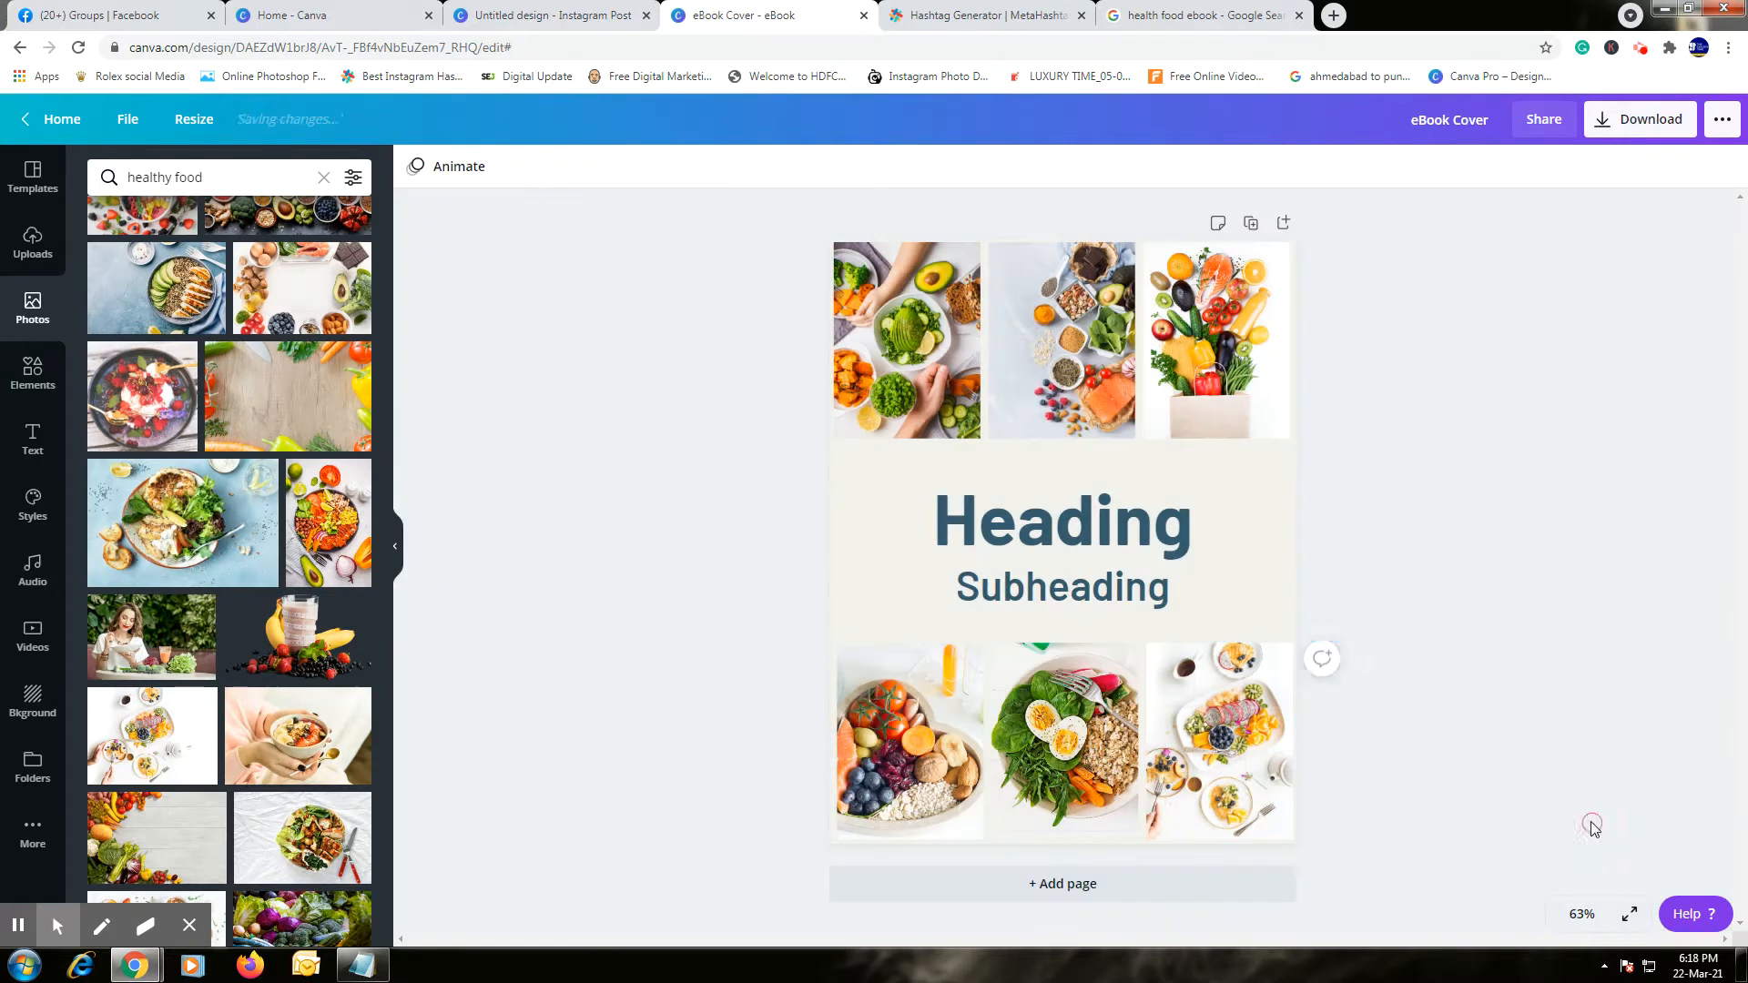
# Switch to the Notepad text document and copy the line "Special Diets".
pyautogui.doubleClick(1174, 551)
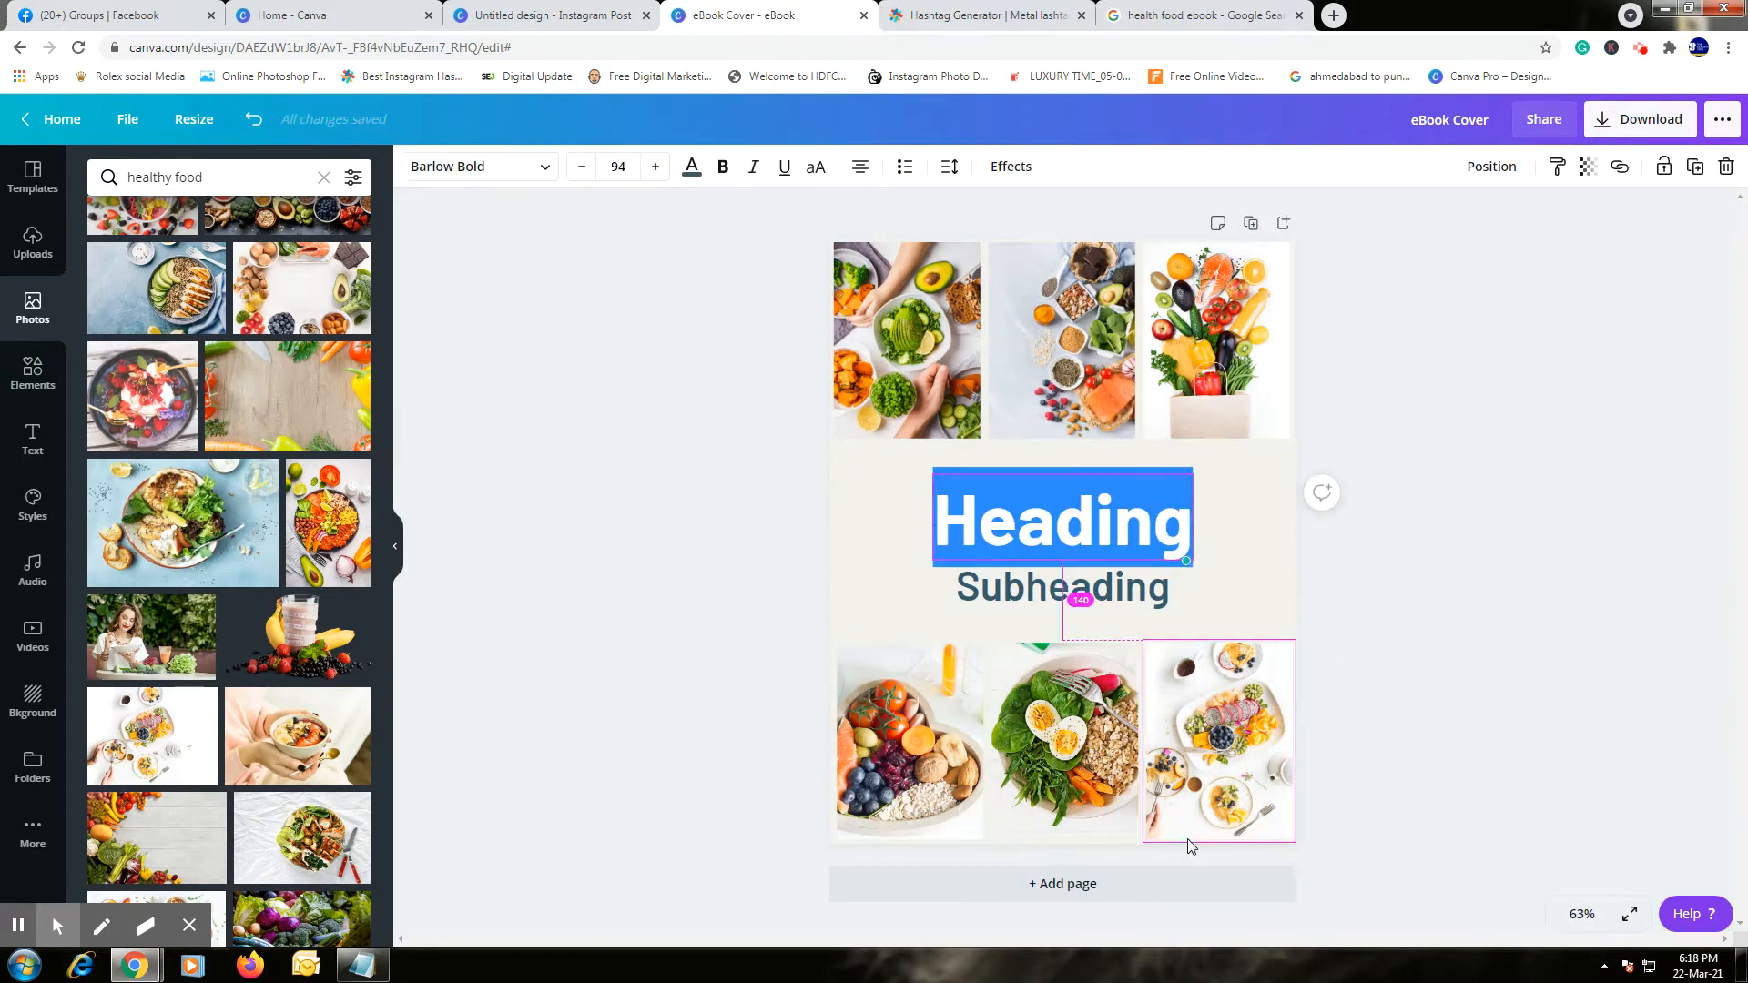
pyautogui.hotkey('alt', 'Tab')
pyautogui.click(668, 415)
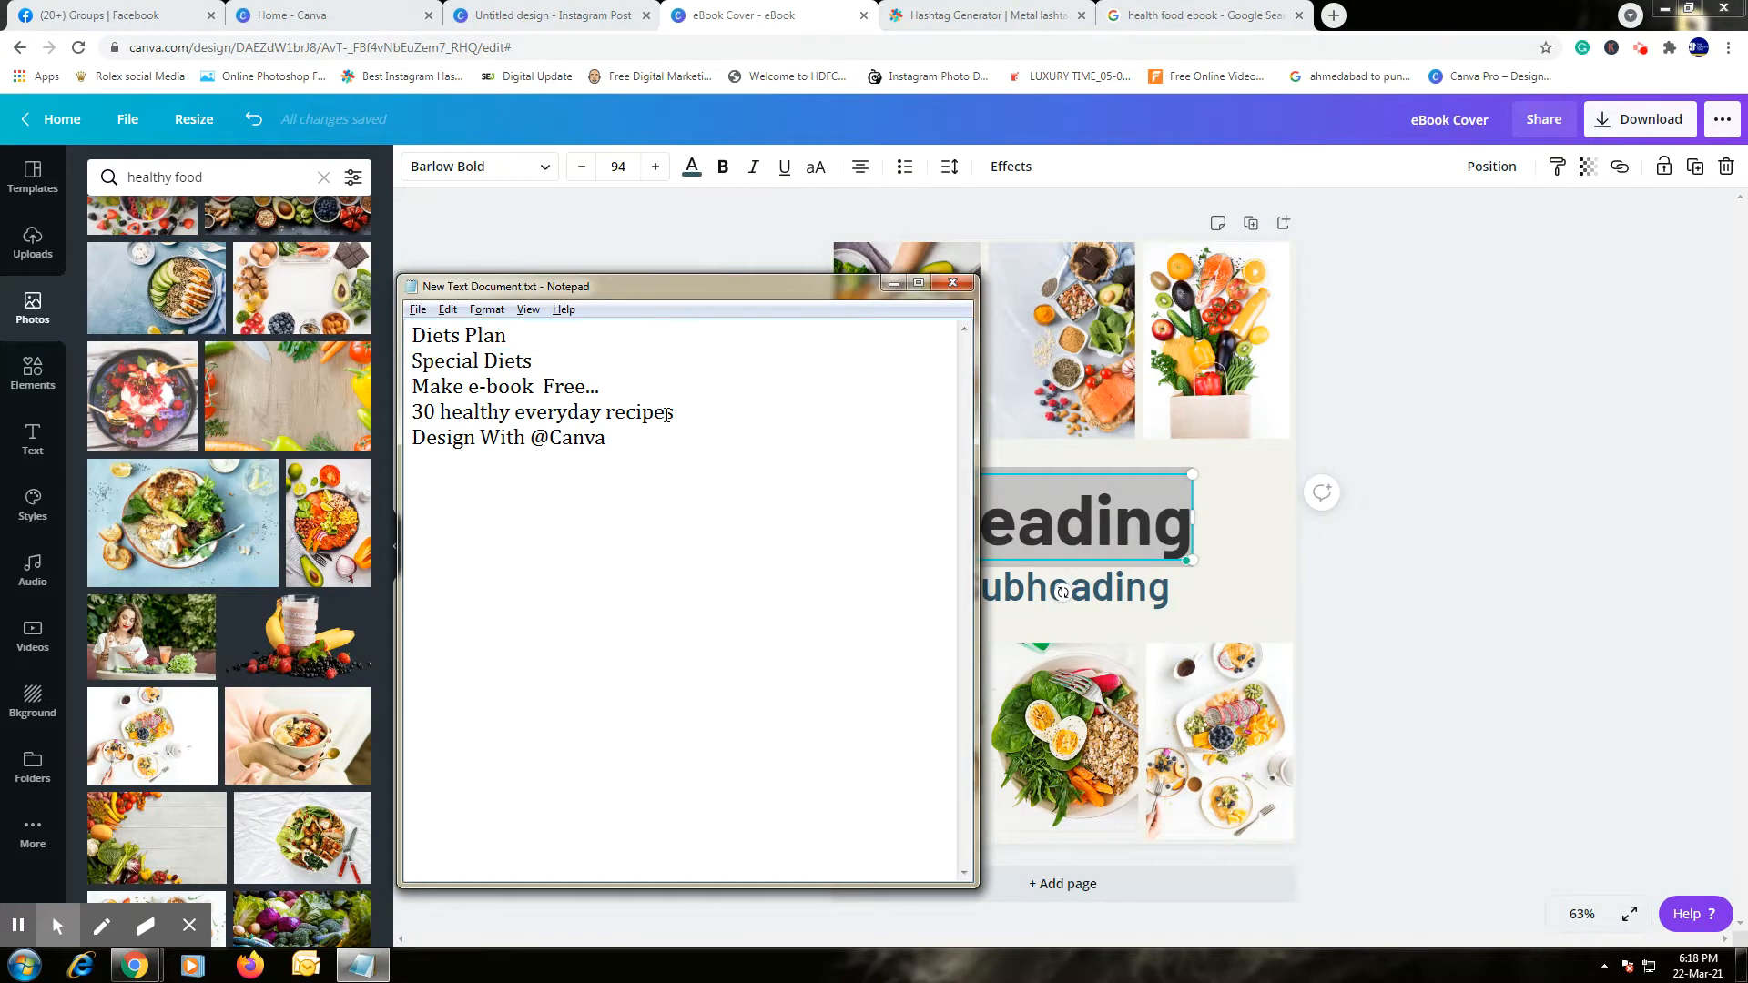
pyautogui.moveTo(520, 332); pyautogui.dragTo(414, 334)
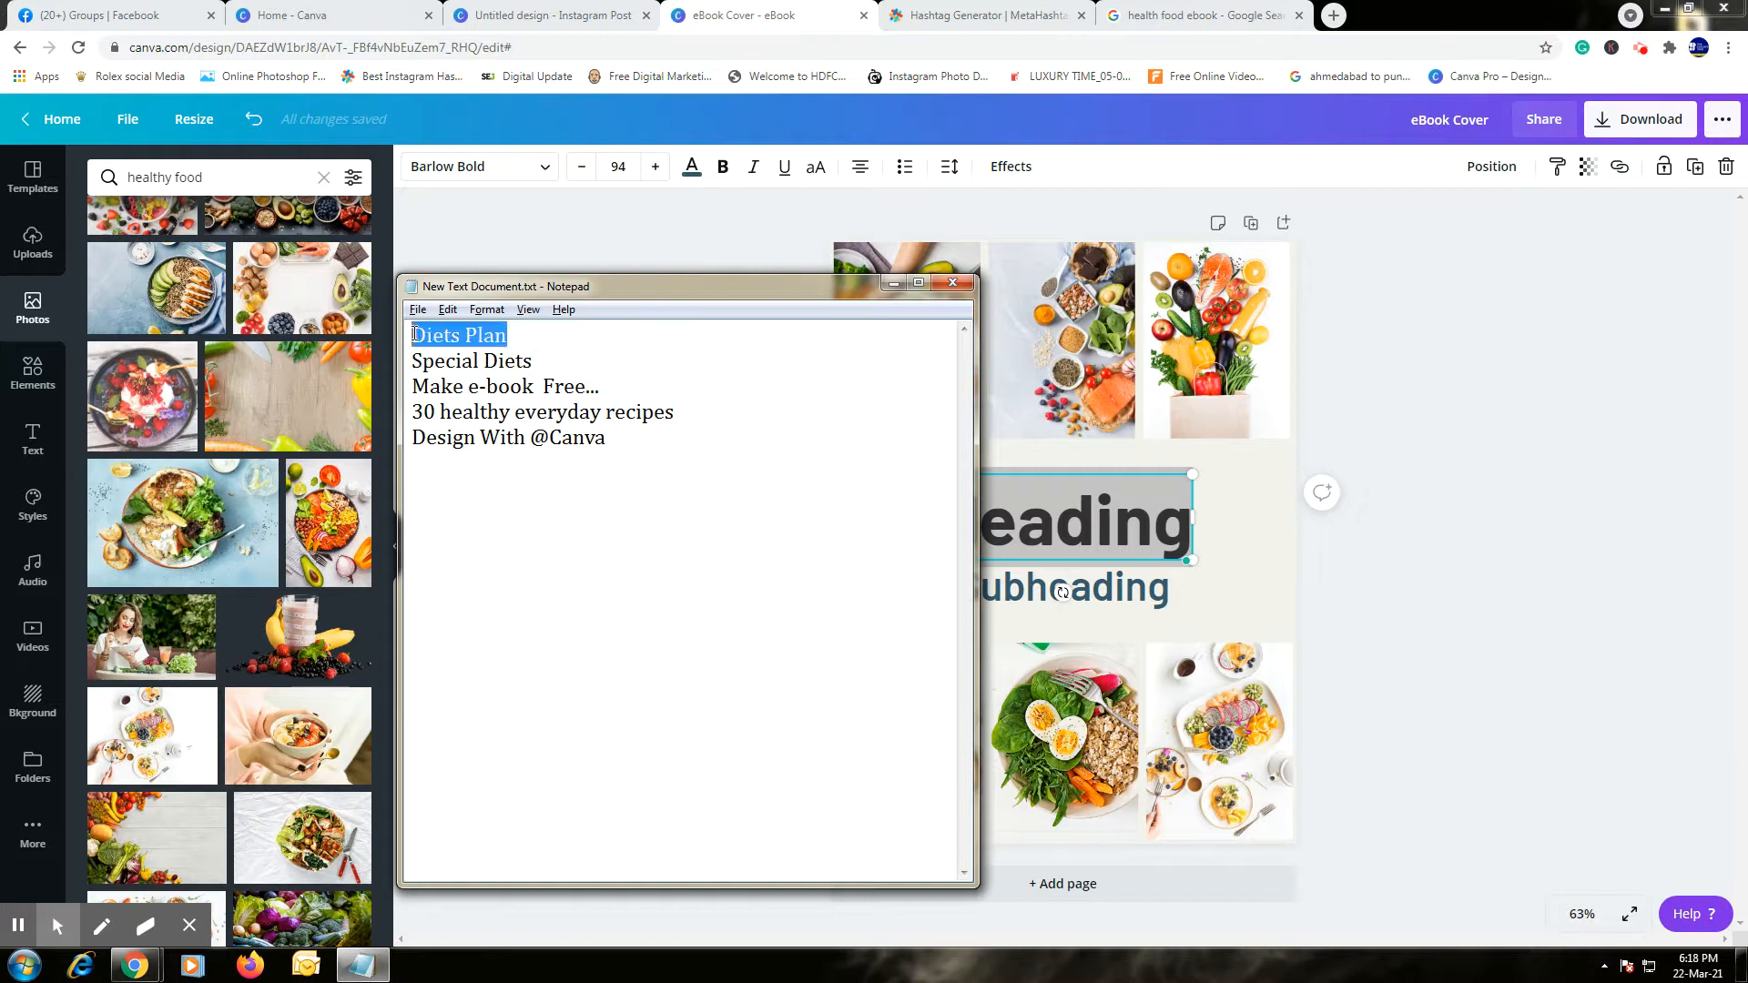
pyautogui.click(551, 360)
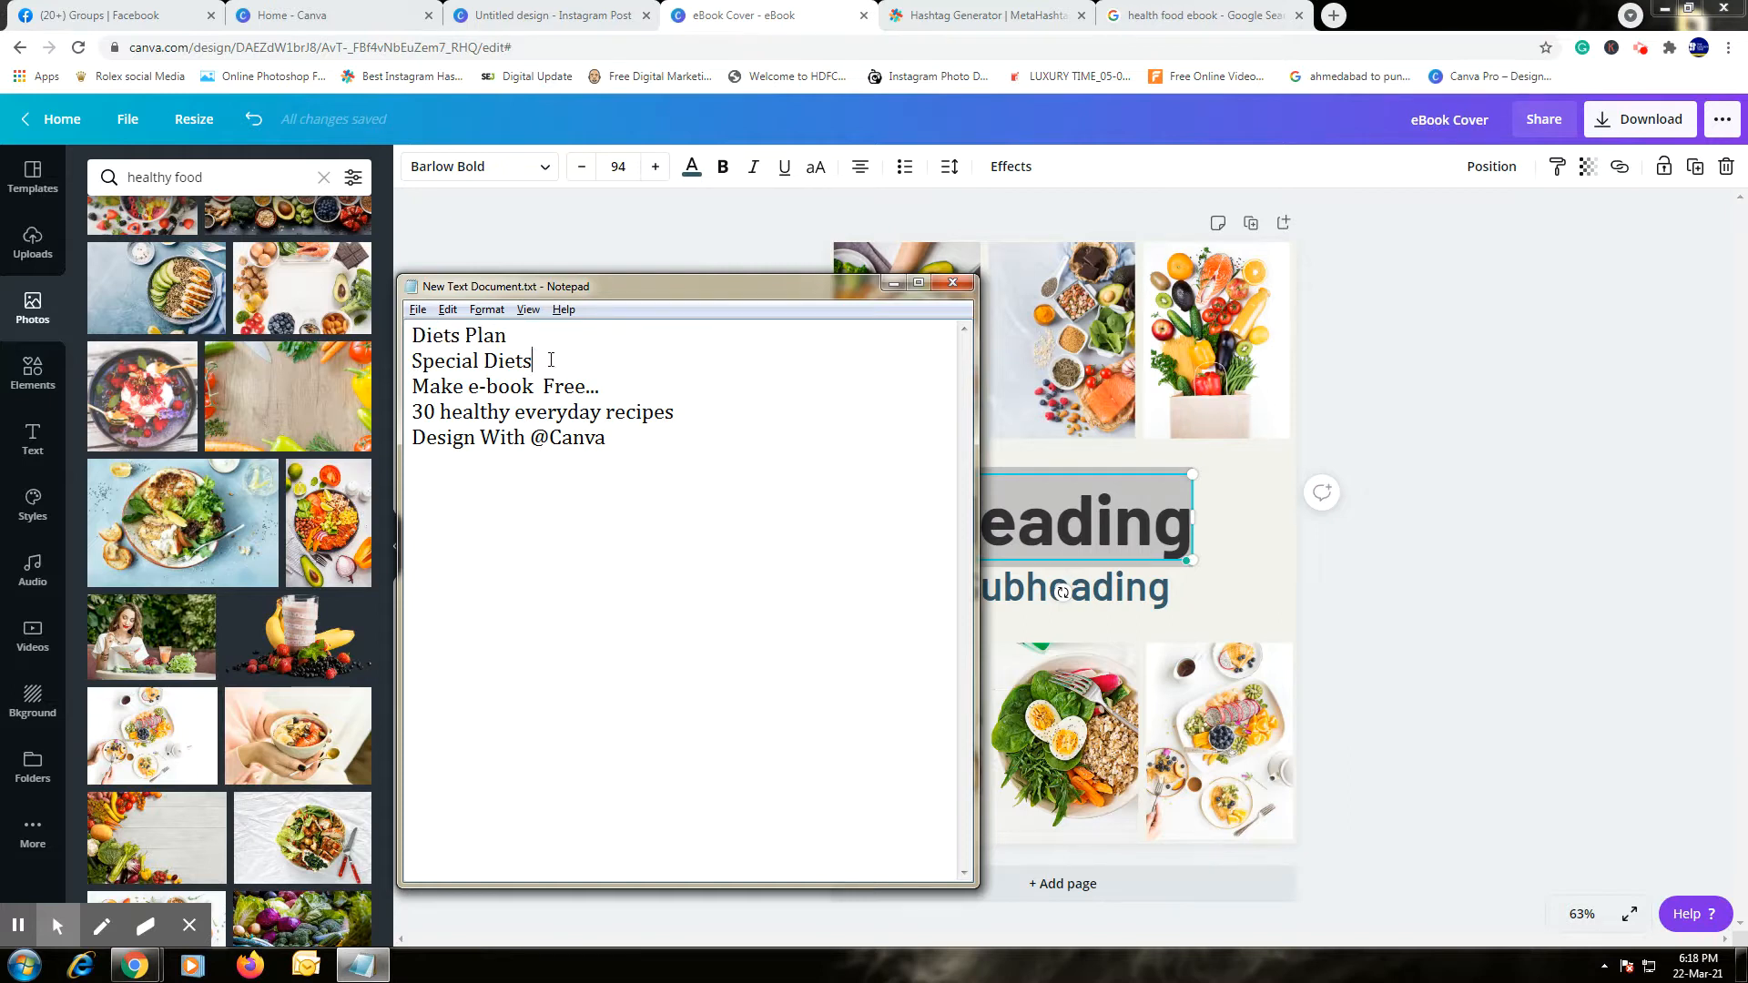
pyautogui.moveTo(551, 359); pyautogui.dragTo(444, 361)
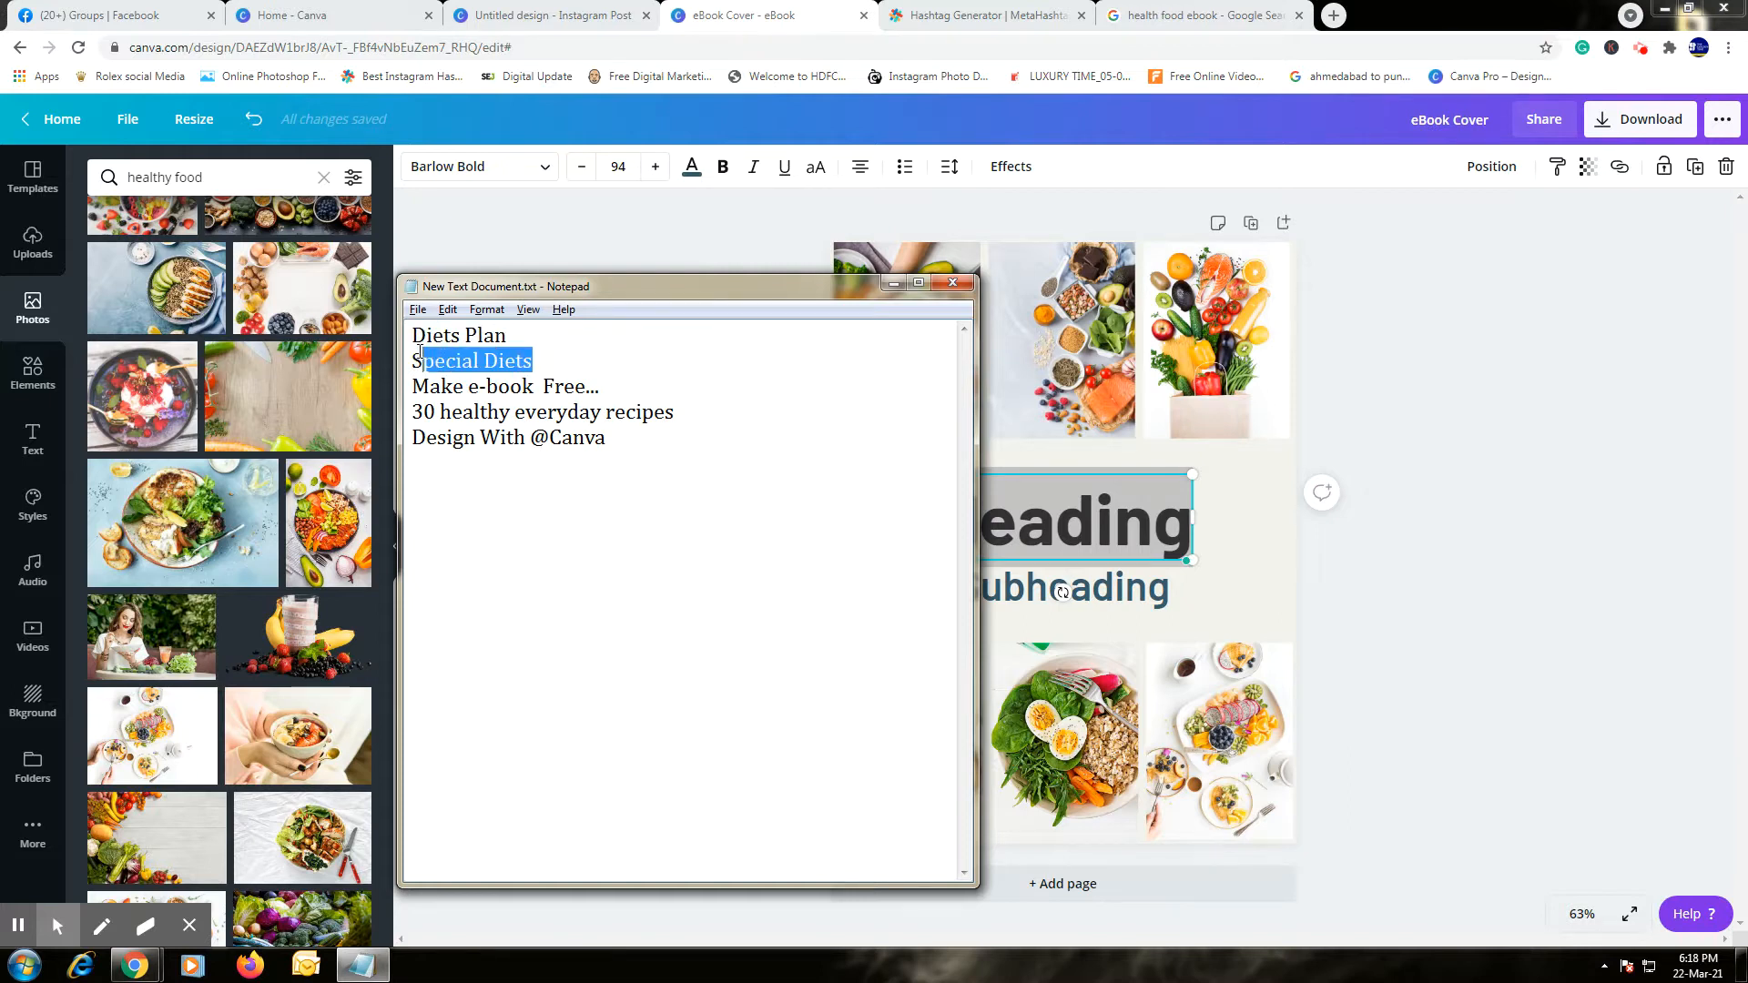
pyautogui.moveTo(418, 351); pyautogui.dragTo(472, 351)
# Return to the Canva cover and replace the heading text with "Special Diets".
pyautogui.click(1046, 521)
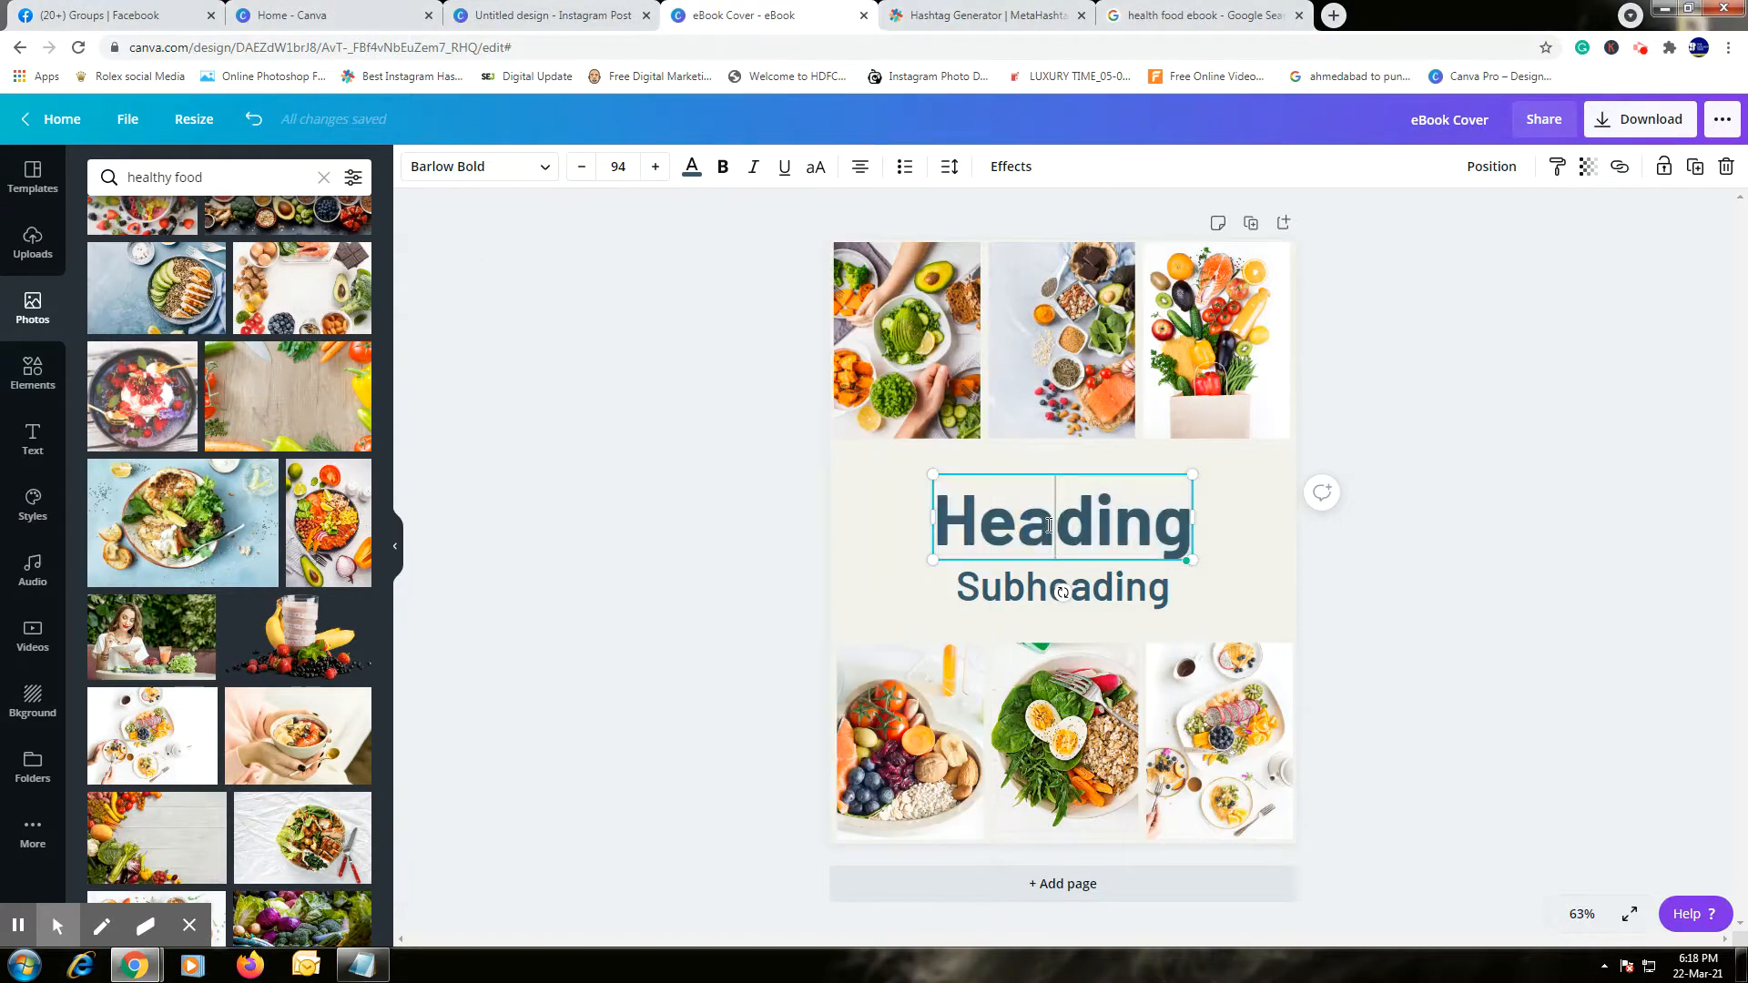
pyautogui.doubleClick(1049, 525)
pyautogui.write('Special Diets')
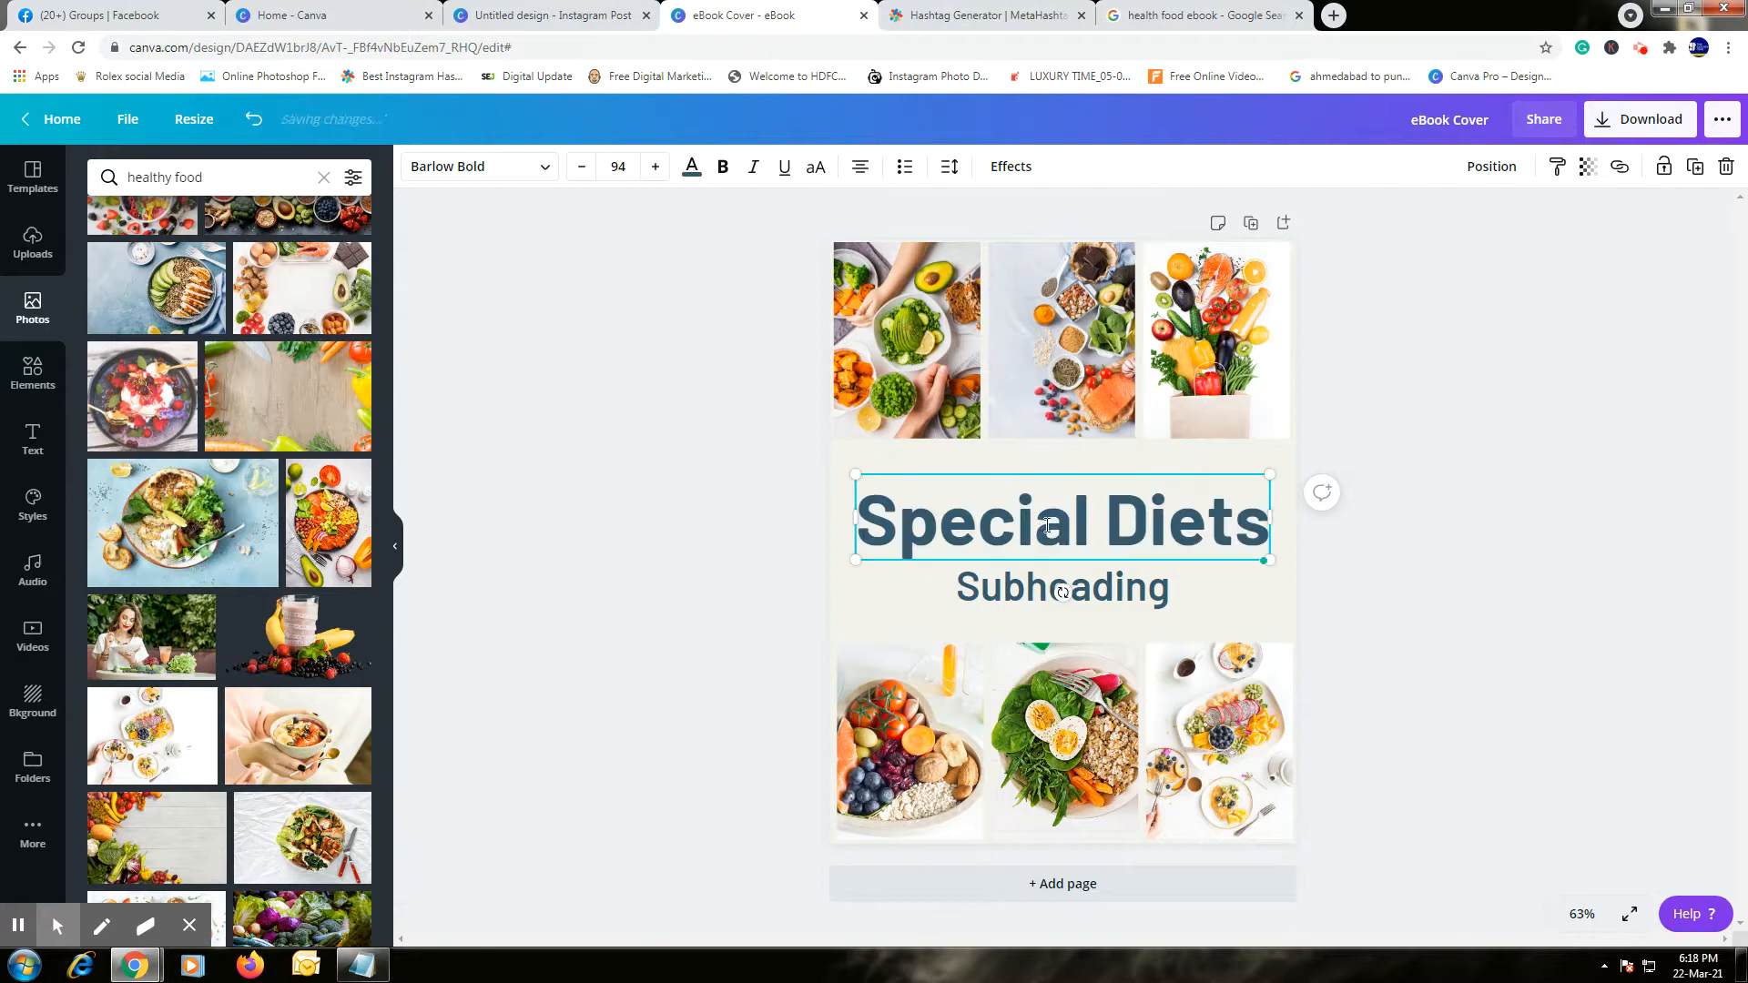
# Shrink the "Special Diets" heading to size 73.8 and space it and the subheading apart between the photo rows.
pyautogui.click(1113, 583)
pyautogui.click(1261, 544)
pyautogui.moveTo(1223, 539); pyautogui.dragTo(1184, 533)
pyautogui.moveTo(1074, 519); pyautogui.dragTo(1117, 507)
pyautogui.moveTo(1092, 594); pyautogui.dragTo(1092, 586)
pyautogui.click(1093, 526)
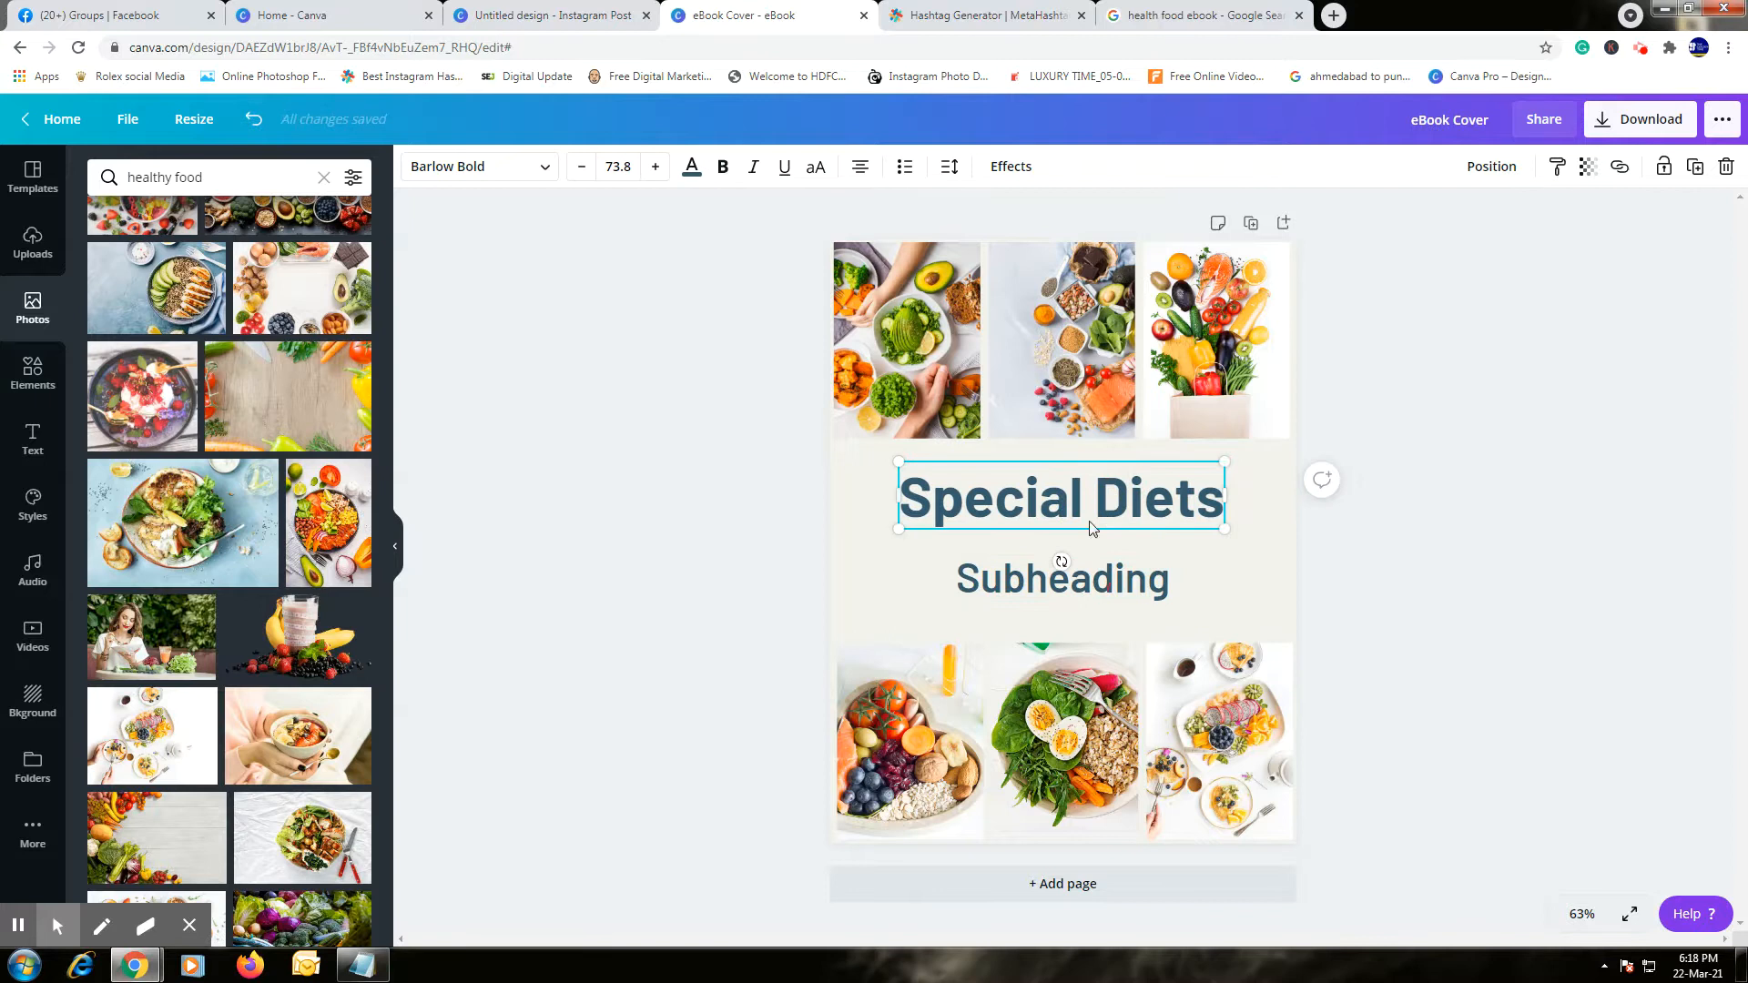
# Widen the letter spacing of the "Special Diets" heading.
pyautogui.click(947, 169)
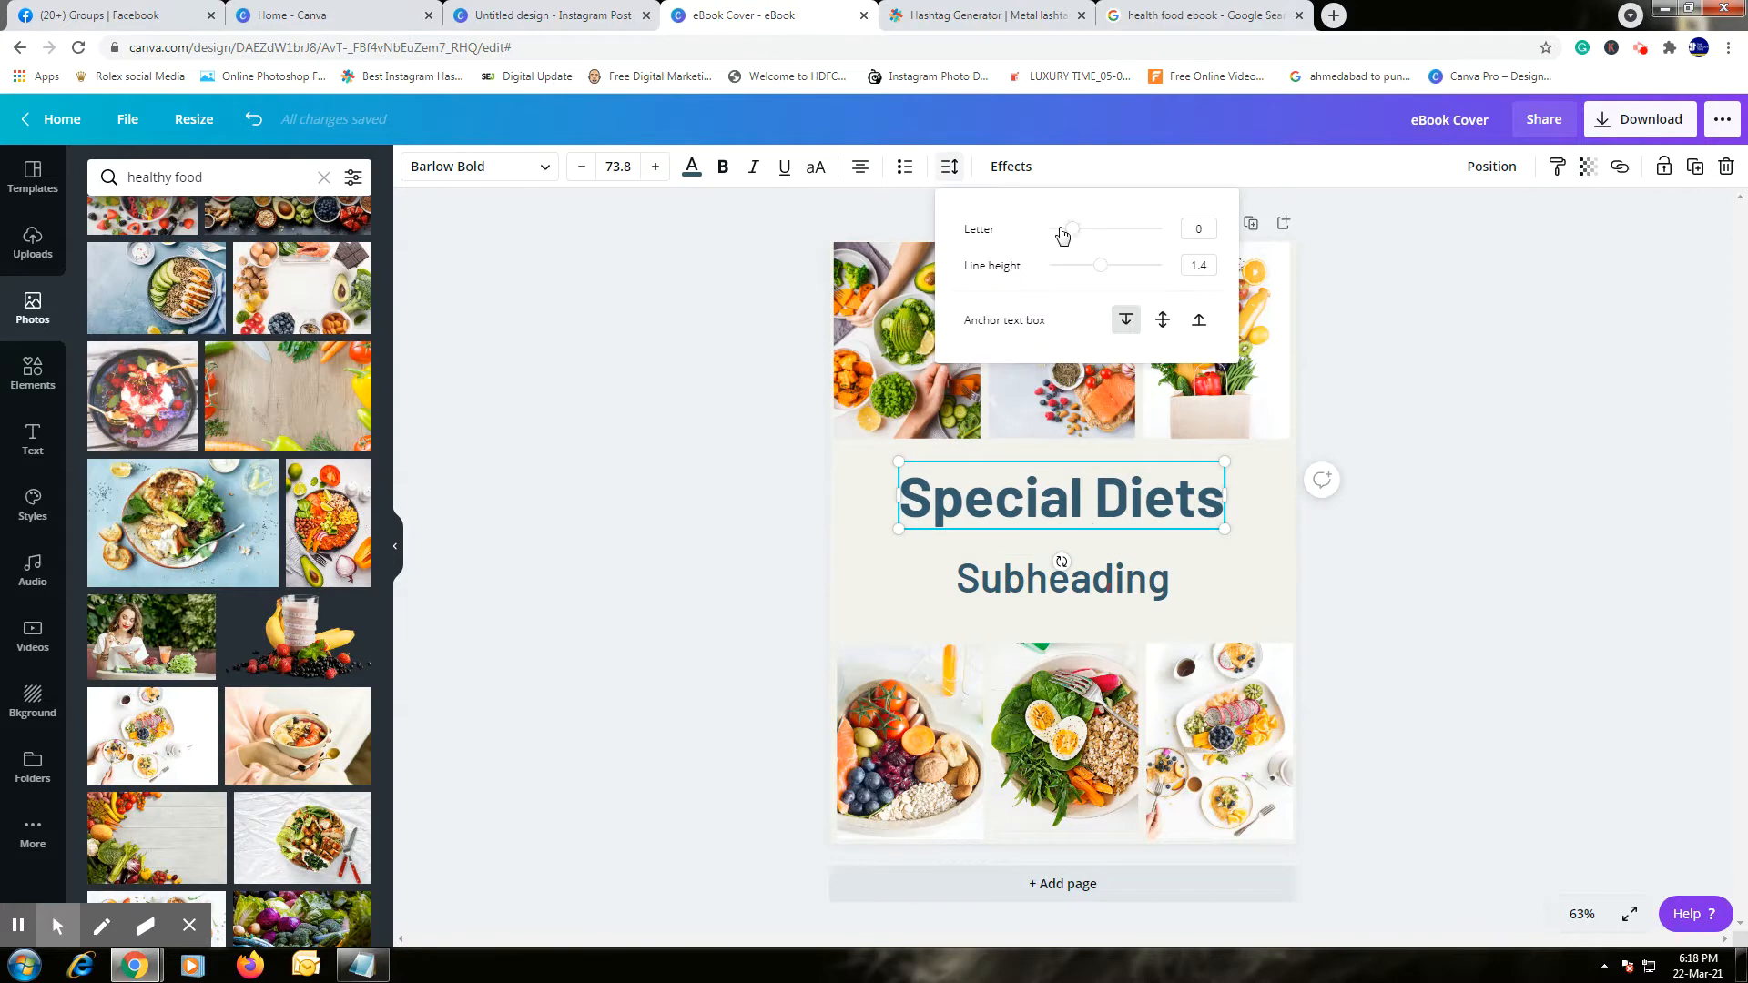
pyautogui.moveTo(1070, 227); pyautogui.dragTo(1074, 229)
pyautogui.moveTo(1074, 233); pyautogui.dragTo(1085, 233)
# Replace the subheading with "30 healthy everyday recipes", copied from the Notepad document.
pyautogui.click(1104, 585)
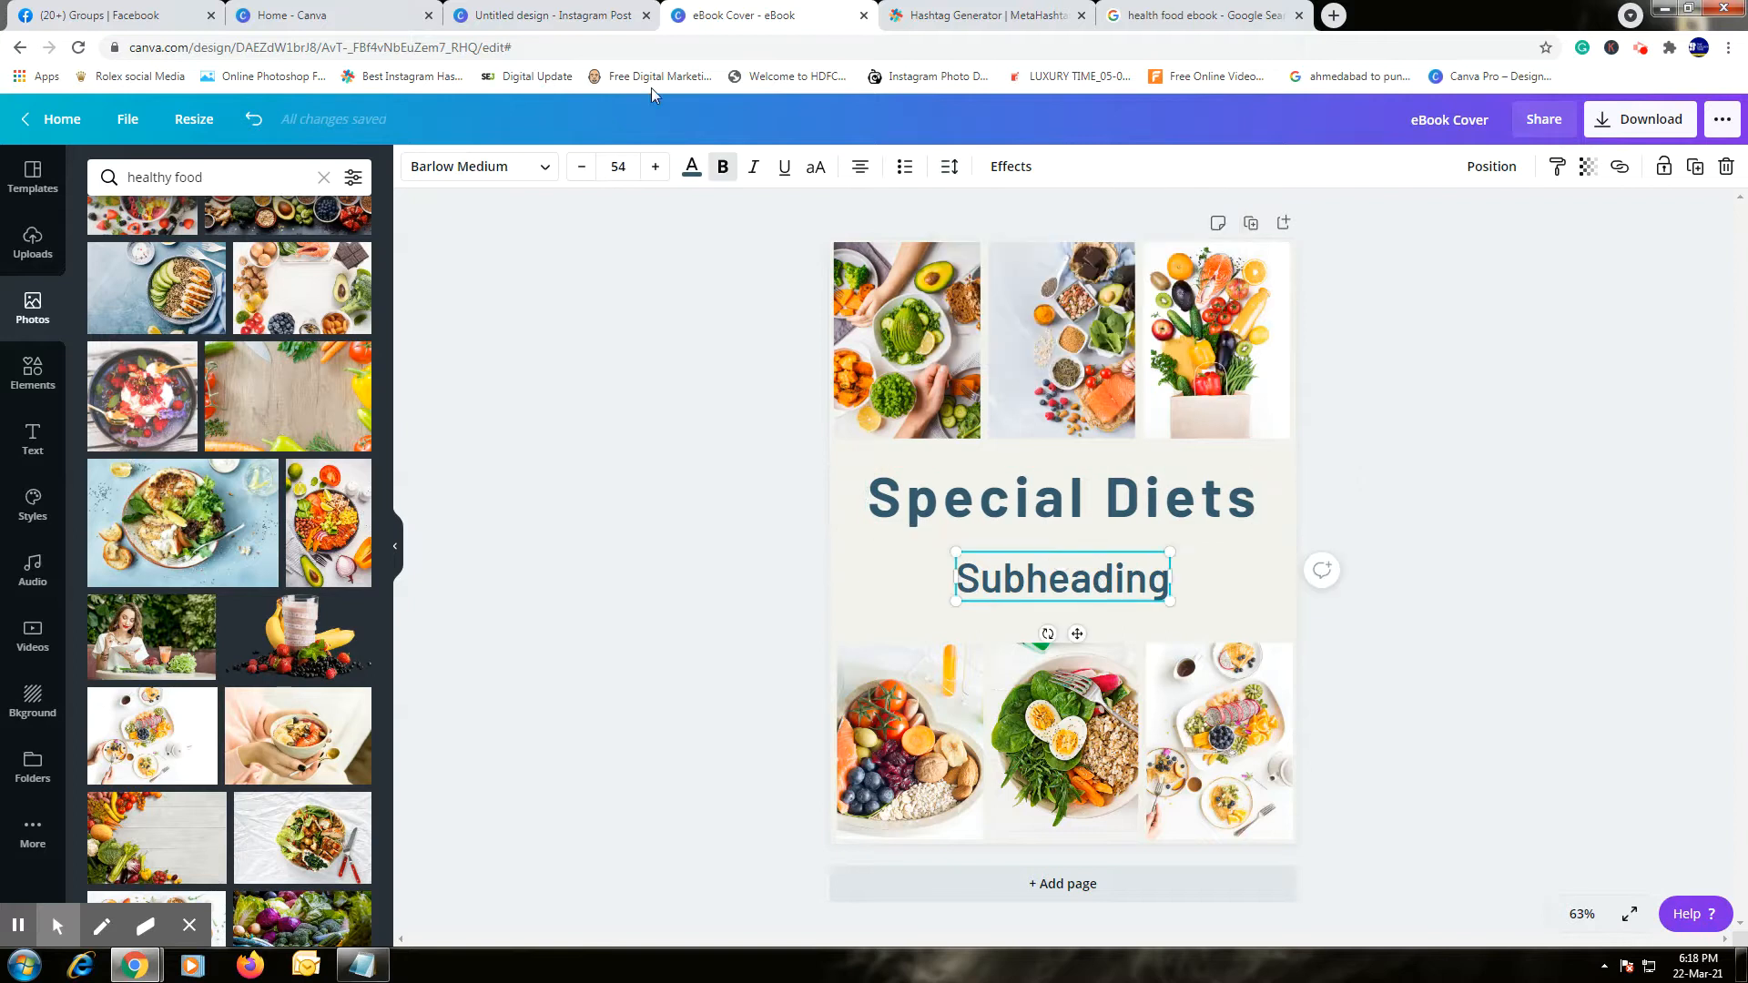
pyautogui.hotkey('alt', 'Tab')
pyautogui.click(536, 453)
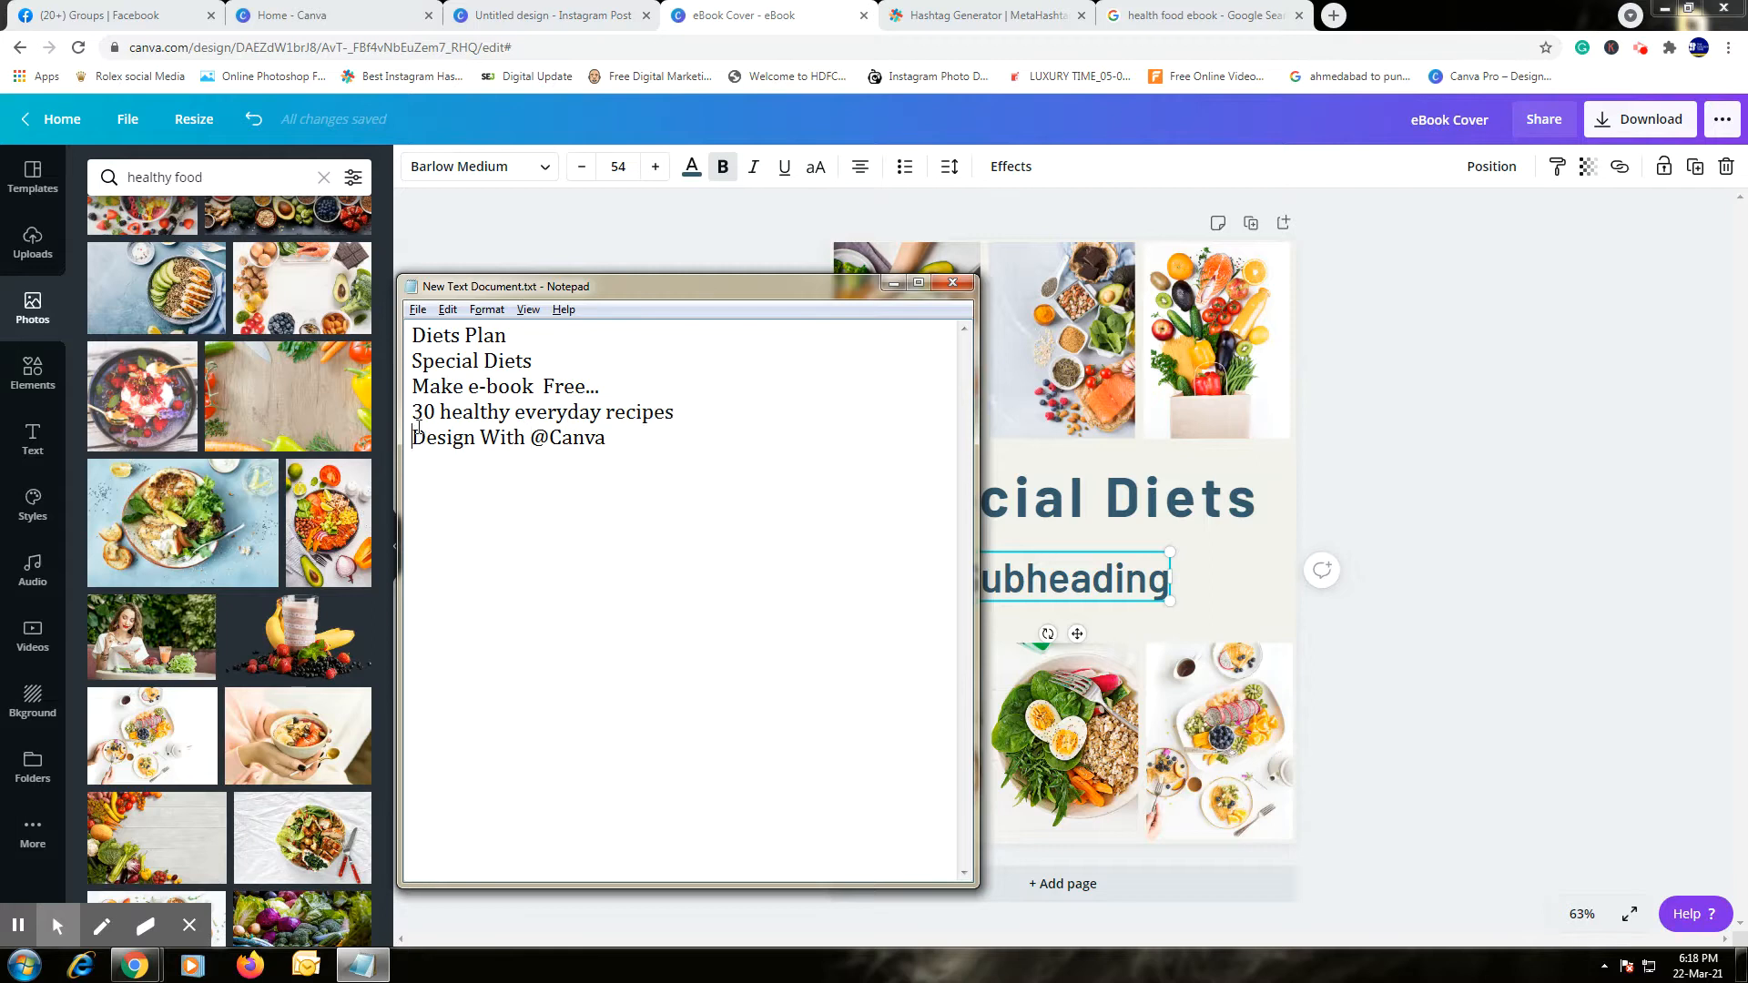
pyautogui.moveTo(678, 415); pyautogui.dragTo(424, 414)
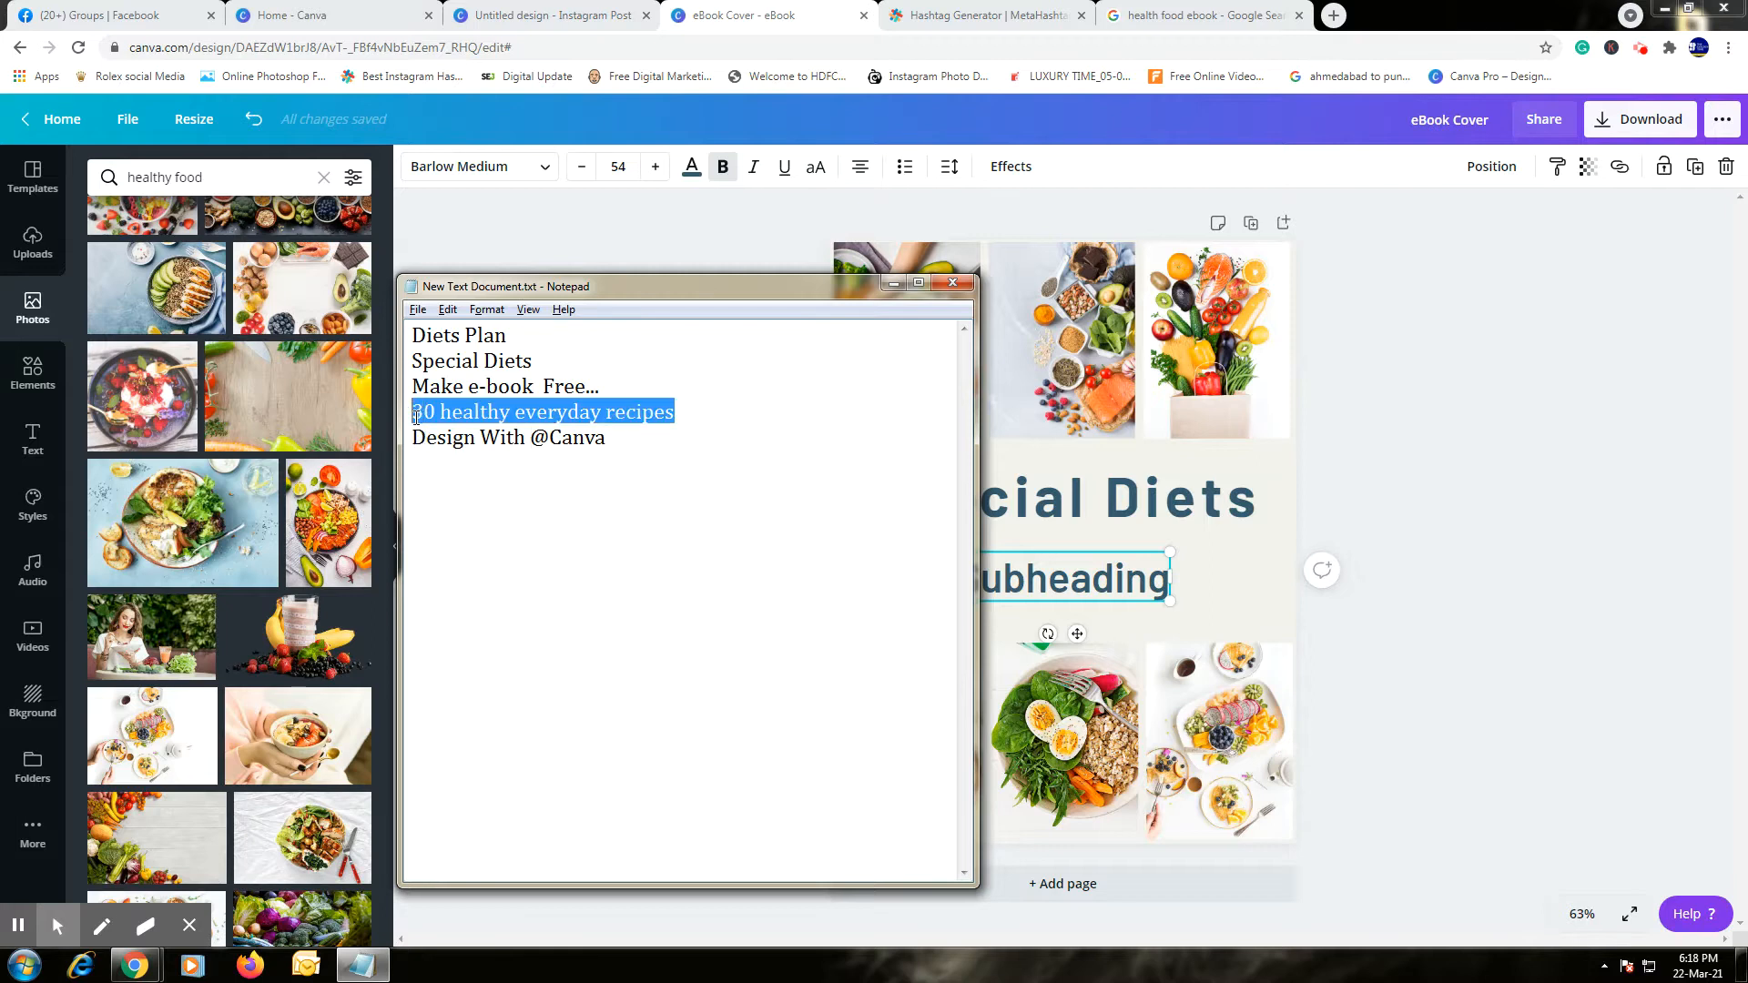
pyautogui.click(893, 284)
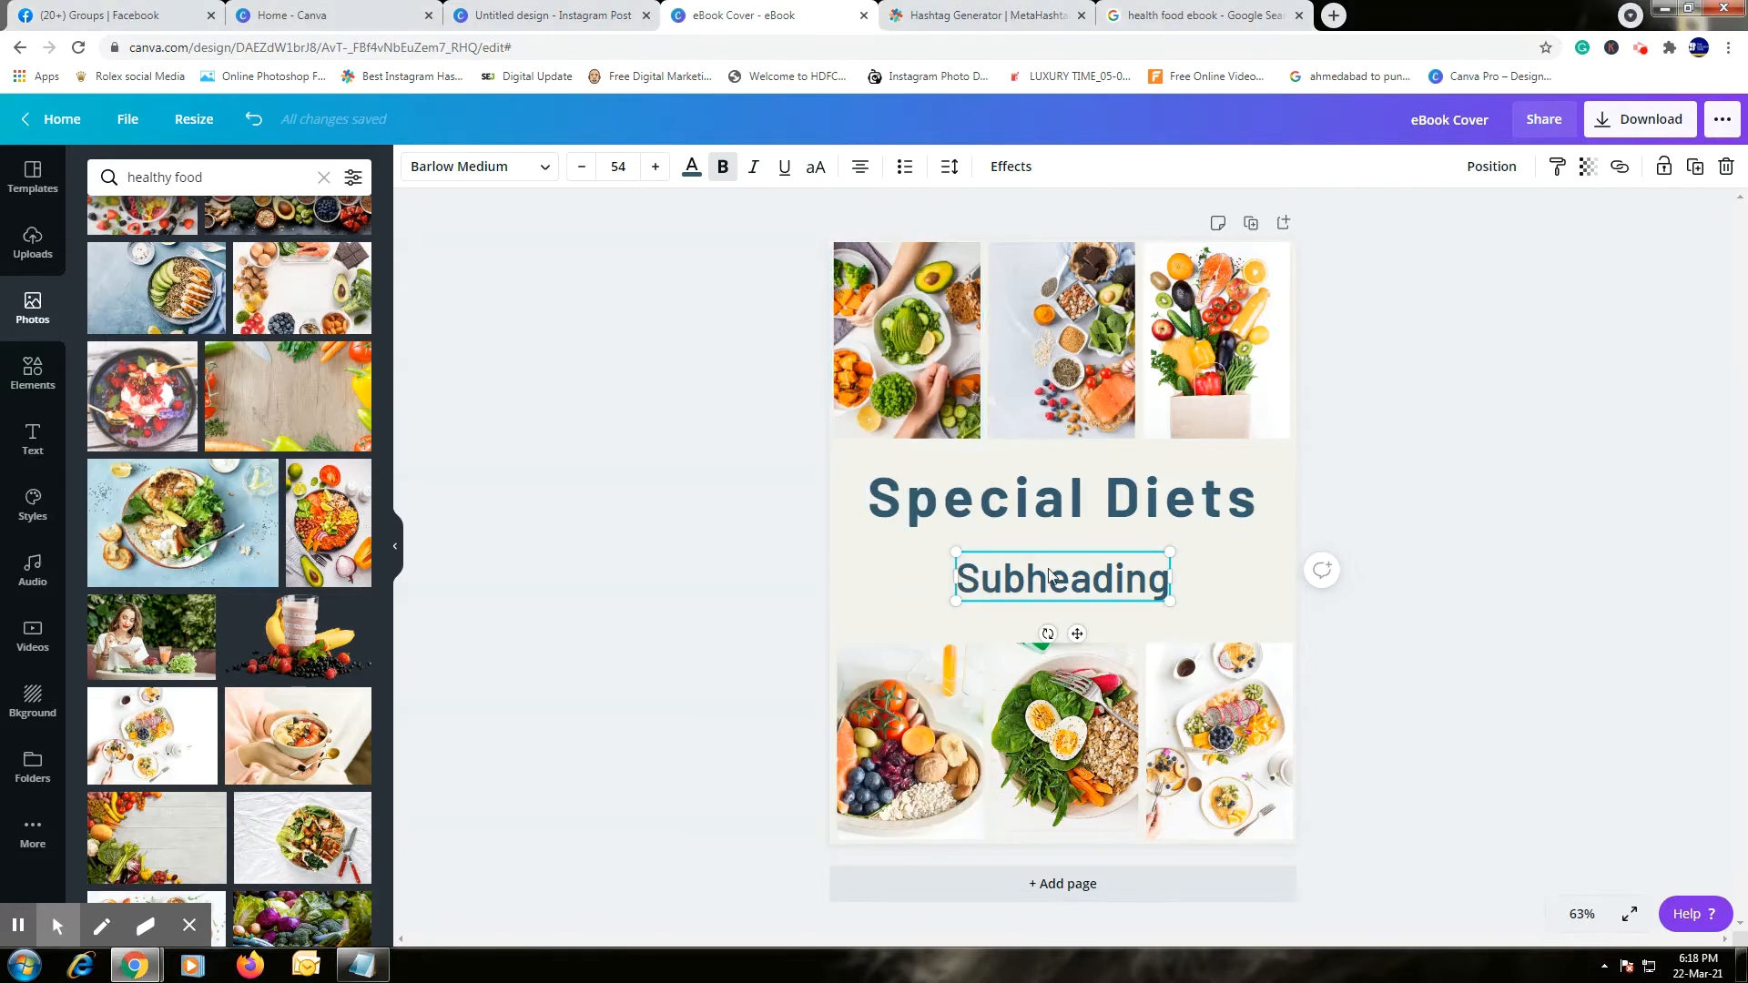
pyautogui.doubleClick(1053, 571)
pyautogui.write('30 healthy everyday recipes')
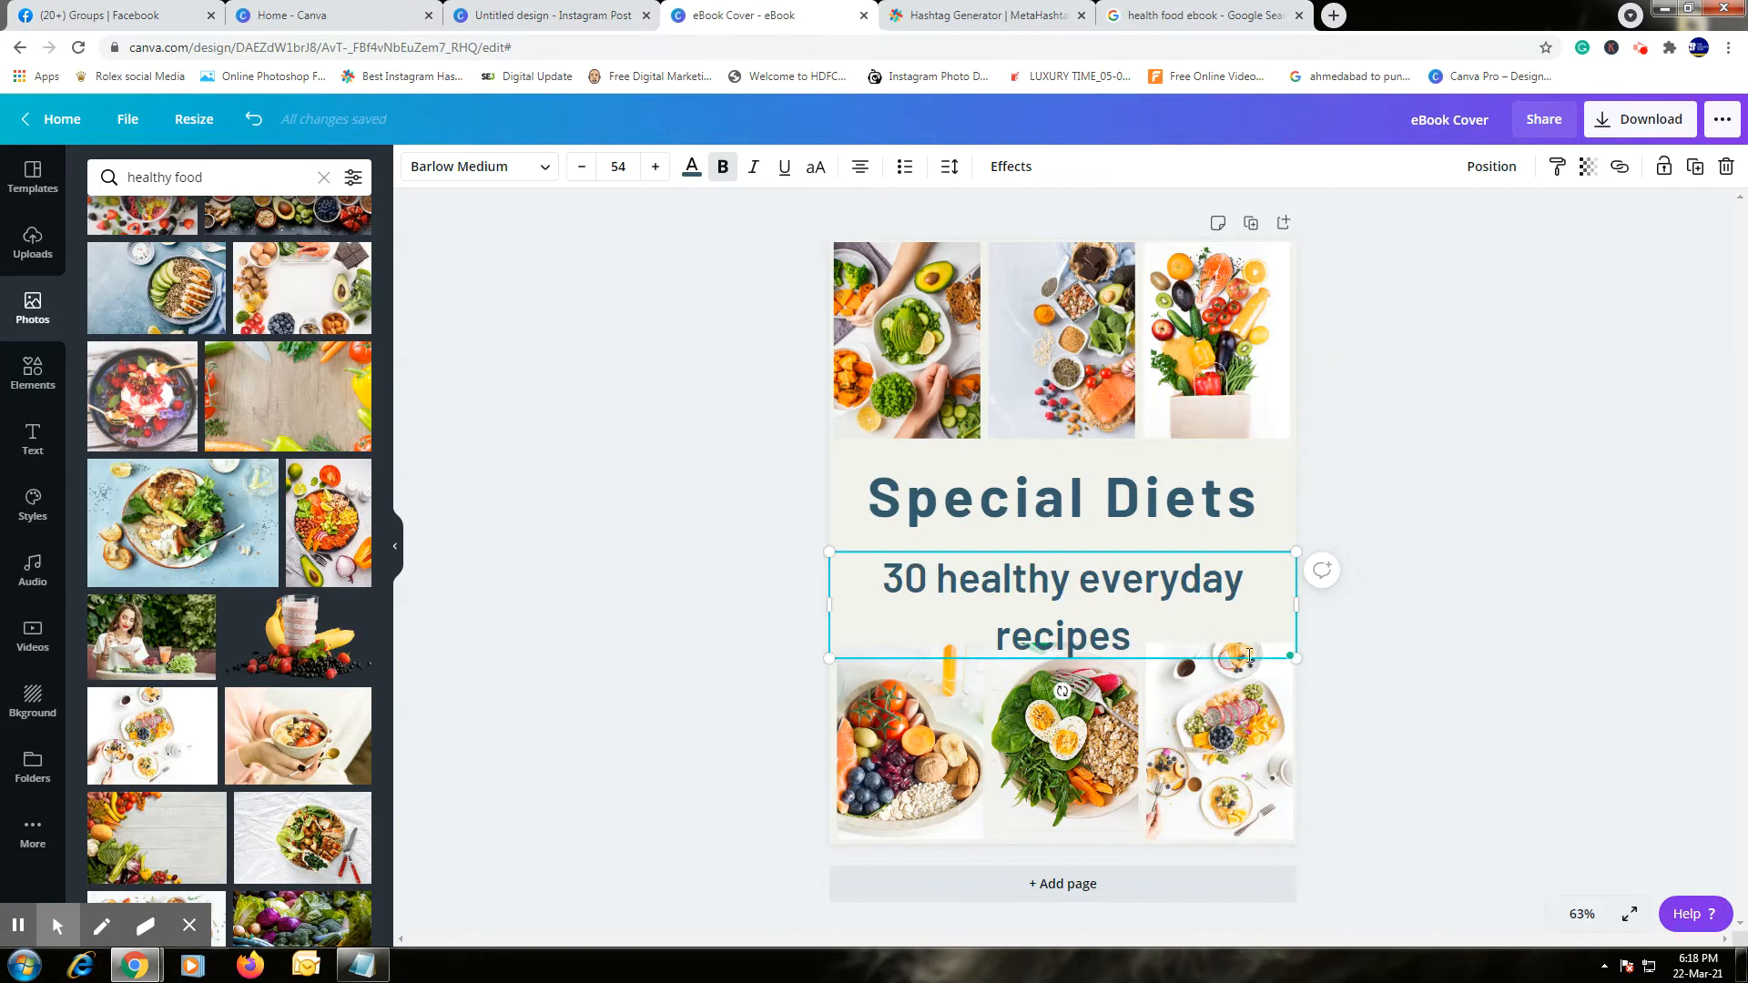
# Fit the subheading on one line at size 37.4 and center it beneath the heading.
pyautogui.moveTo(1304, 605); pyautogui.dragTo(1352, 575)
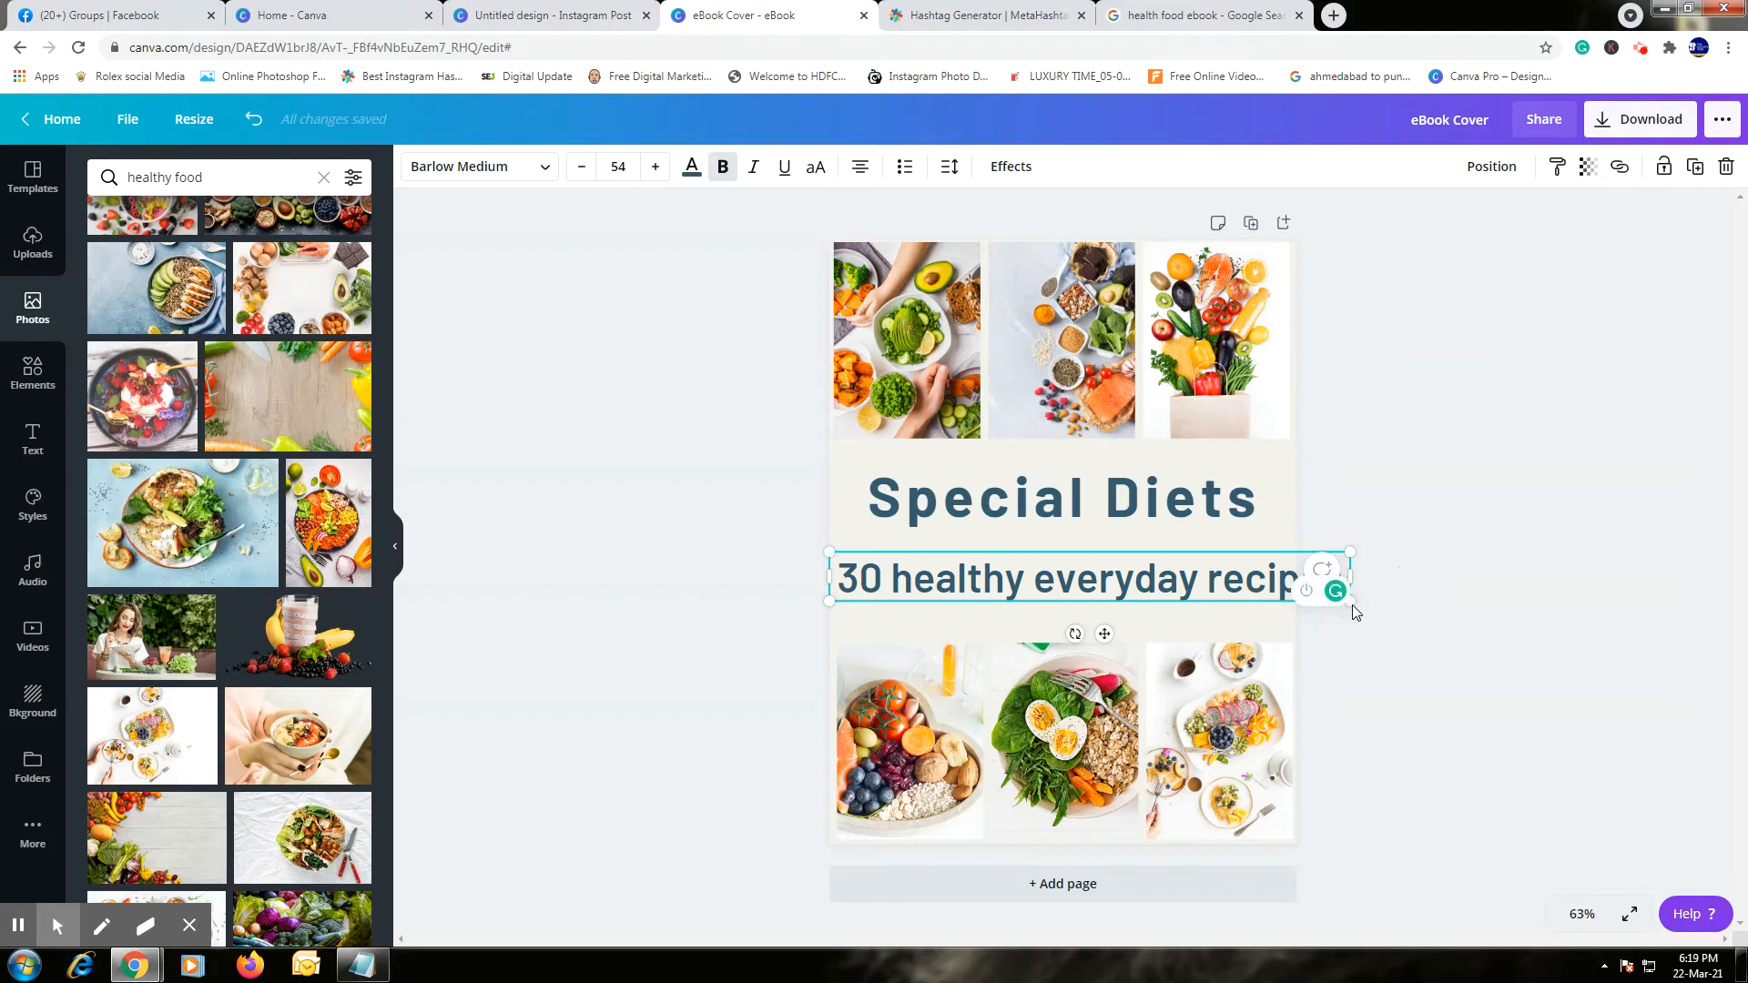
pyautogui.moveTo(827, 553); pyautogui.dragTo(990, 587)
pyautogui.click(933, 587)
pyautogui.moveTo(1149, 590); pyautogui.dragTo(1047, 593)
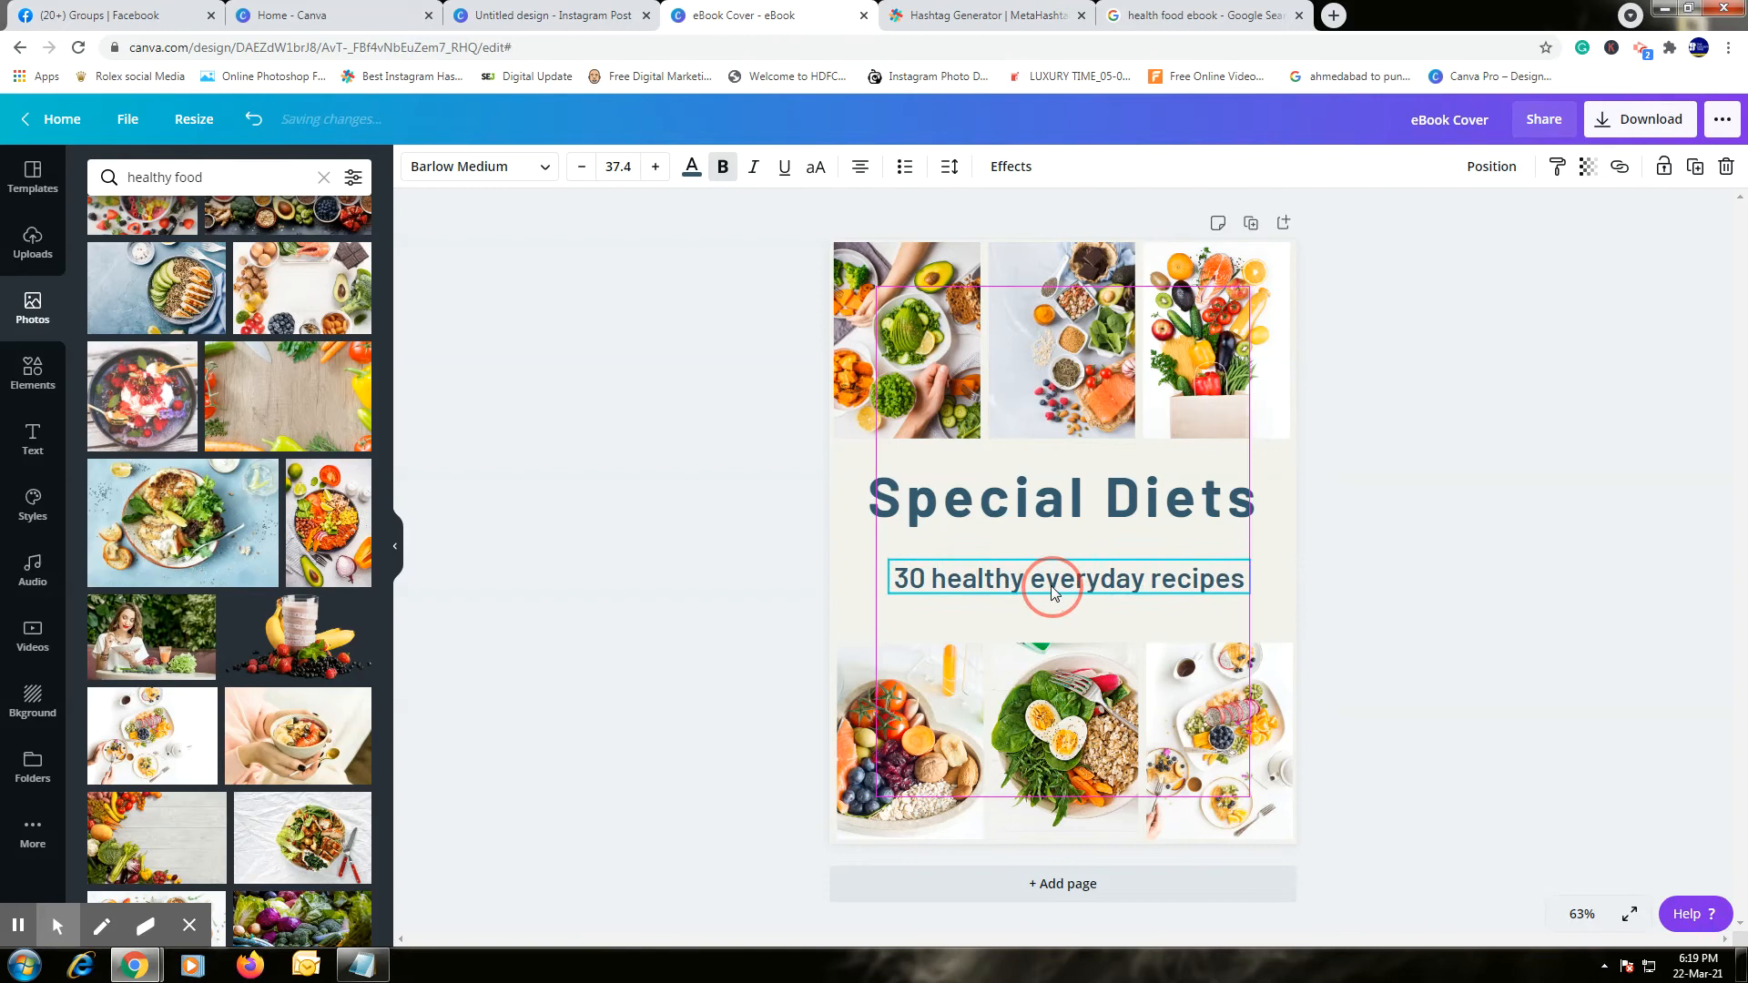
# Move the "Special Diets" heading slightly down toward the subheading and set its letter spacing to 124.
pyautogui.click(1080, 512)
pyautogui.moveTo(1094, 516); pyautogui.dragTo(1090, 527)
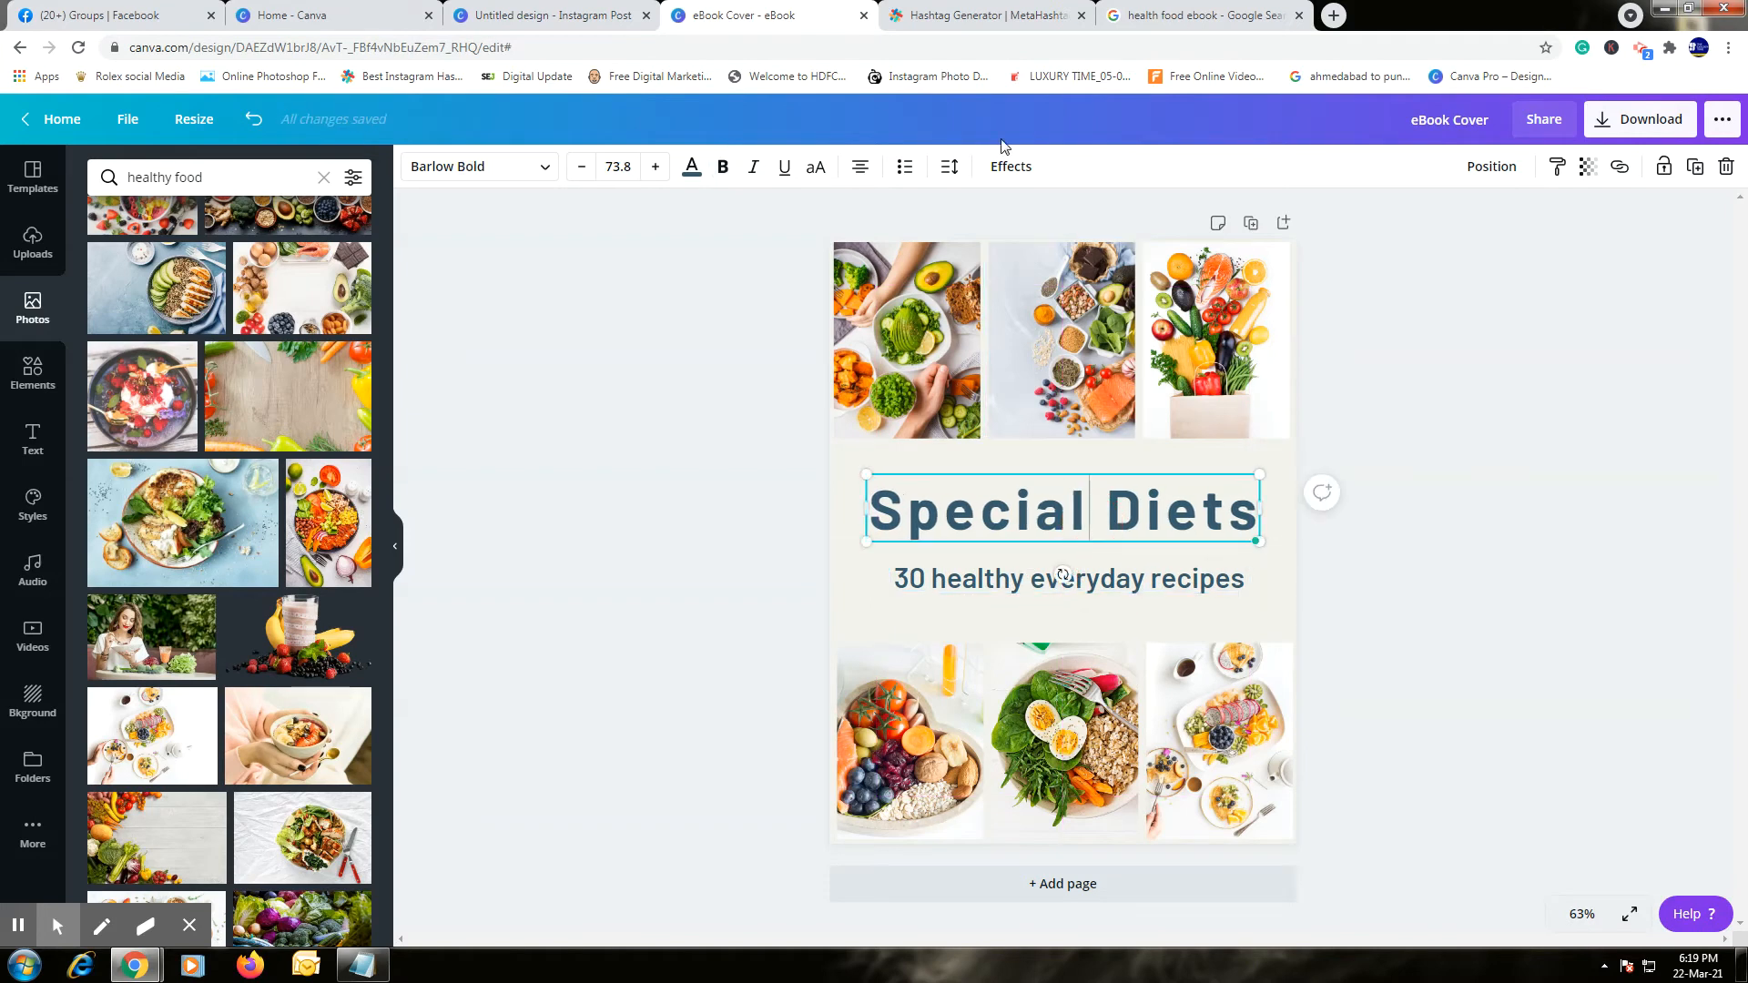
pyautogui.click(950, 170)
pyautogui.moveTo(1082, 232); pyautogui.dragTo(1089, 239)
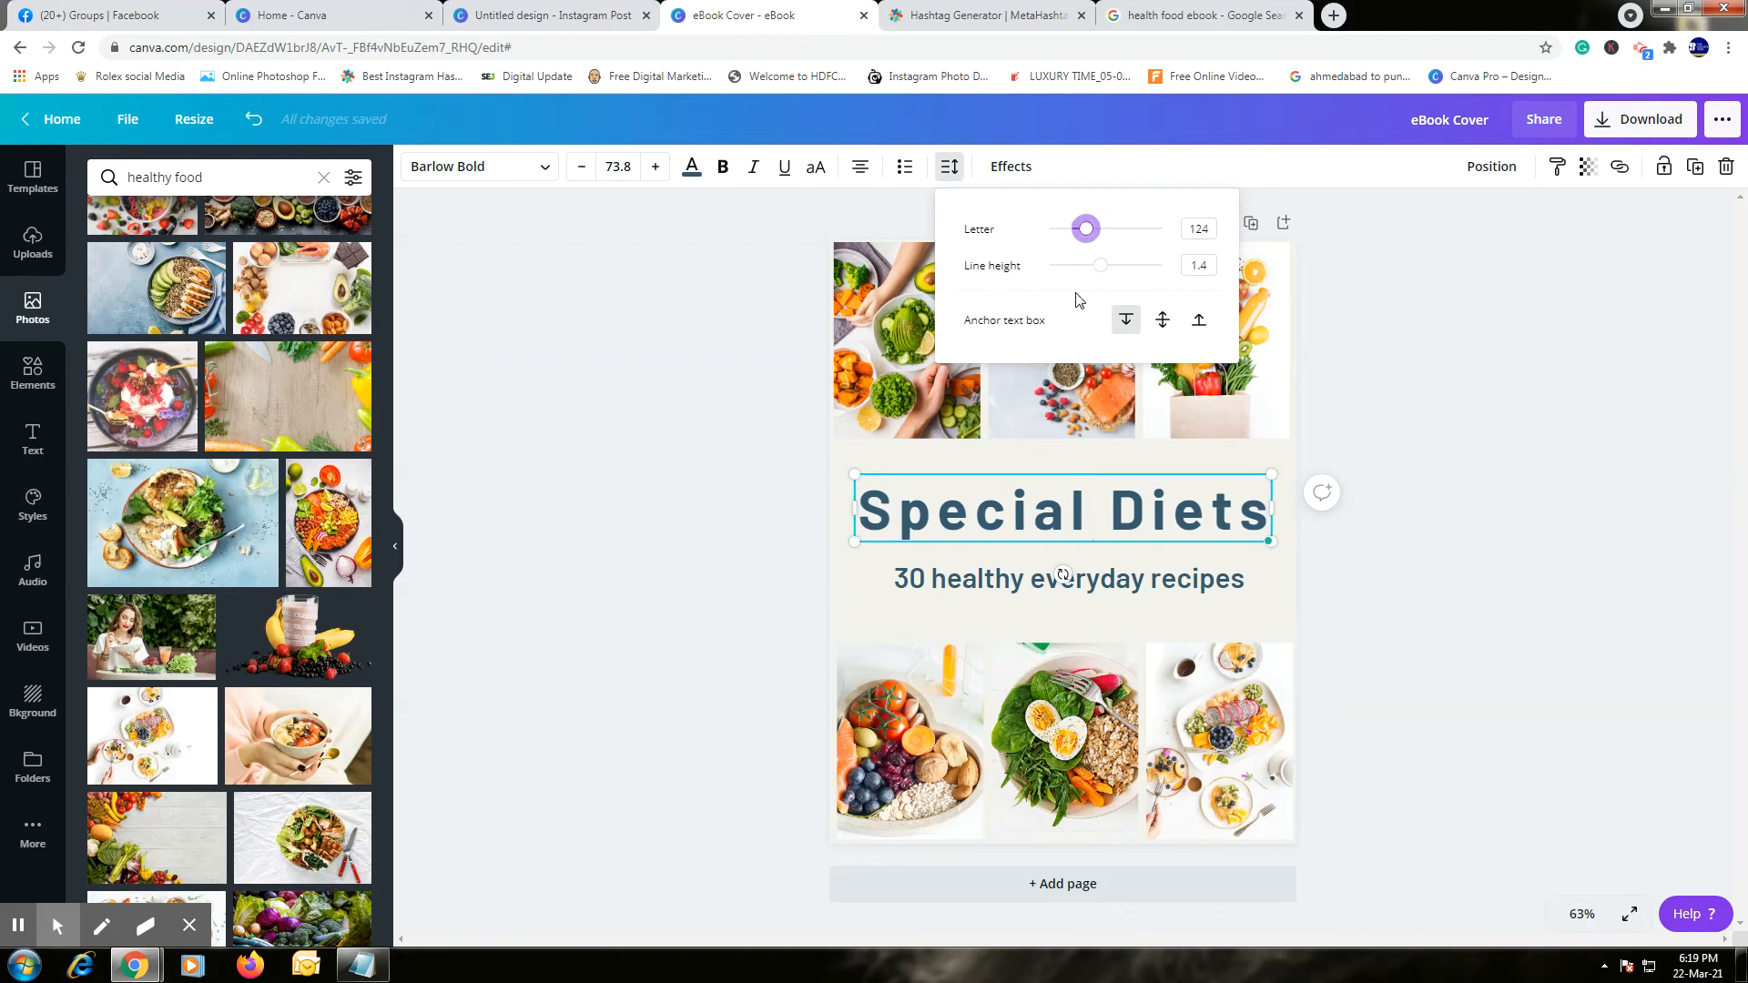
# Fine-tune the subheading's vertical position beneath the heading and deselect it.
pyautogui.click(1076, 590)
pyautogui.click(1106, 584)
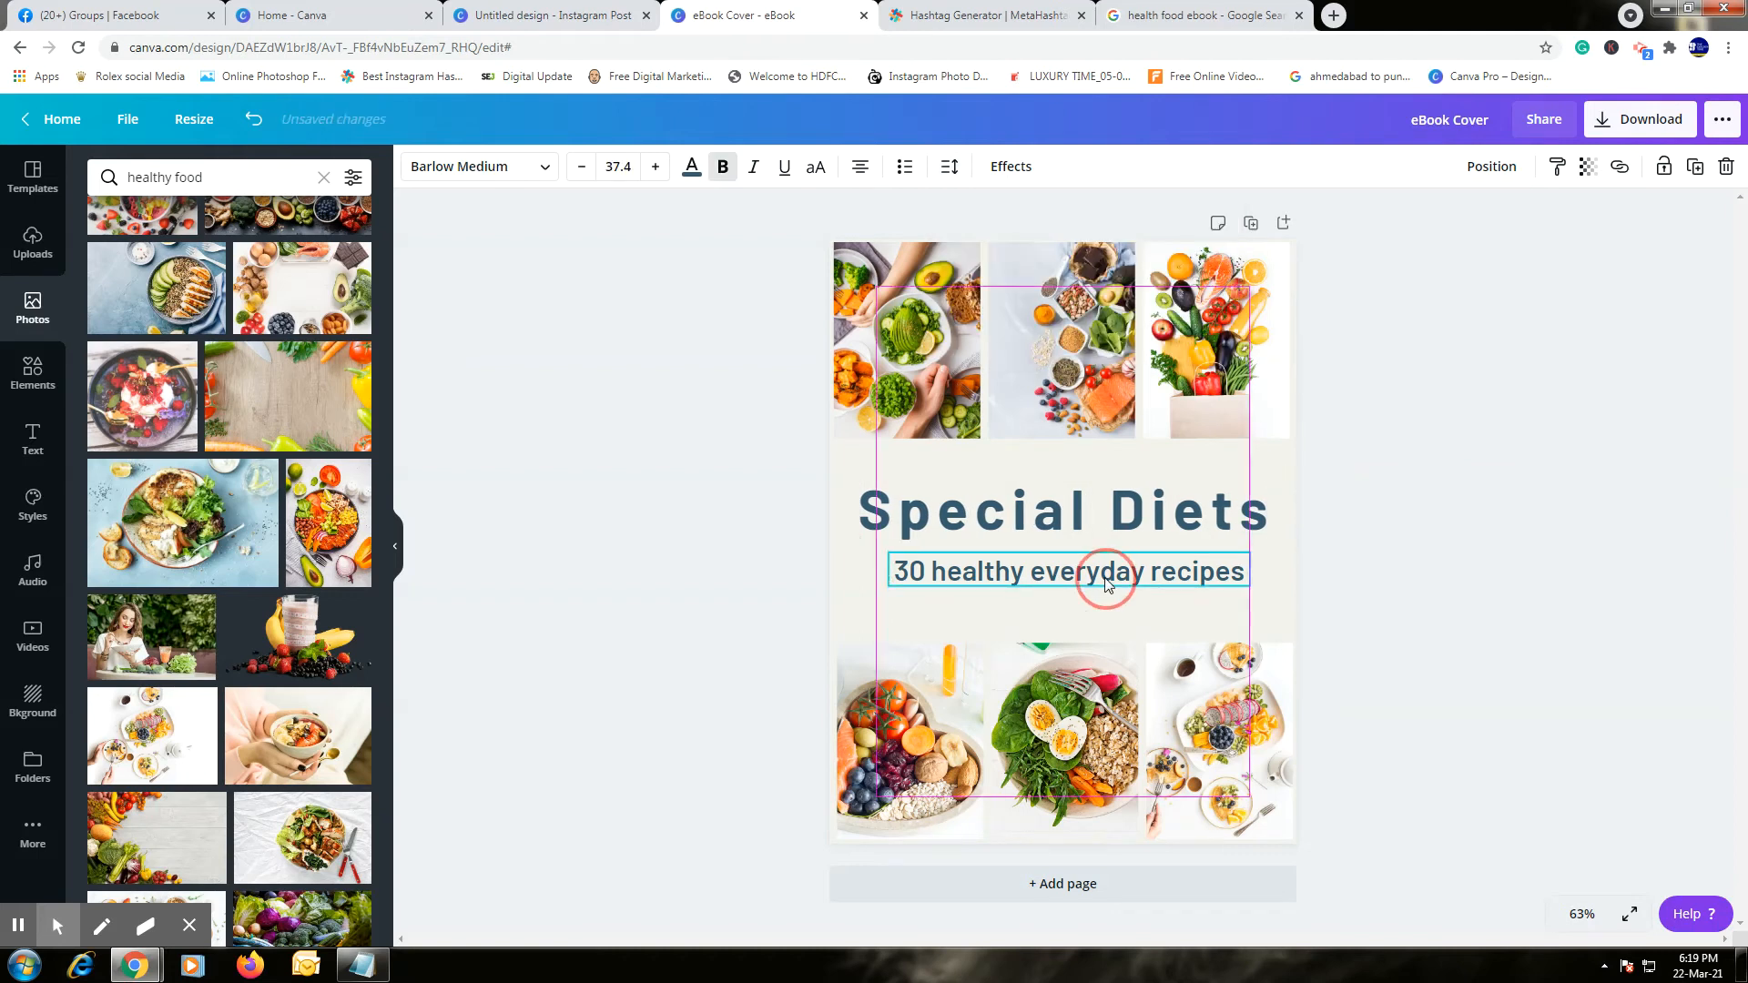
pyautogui.click(702, 467)
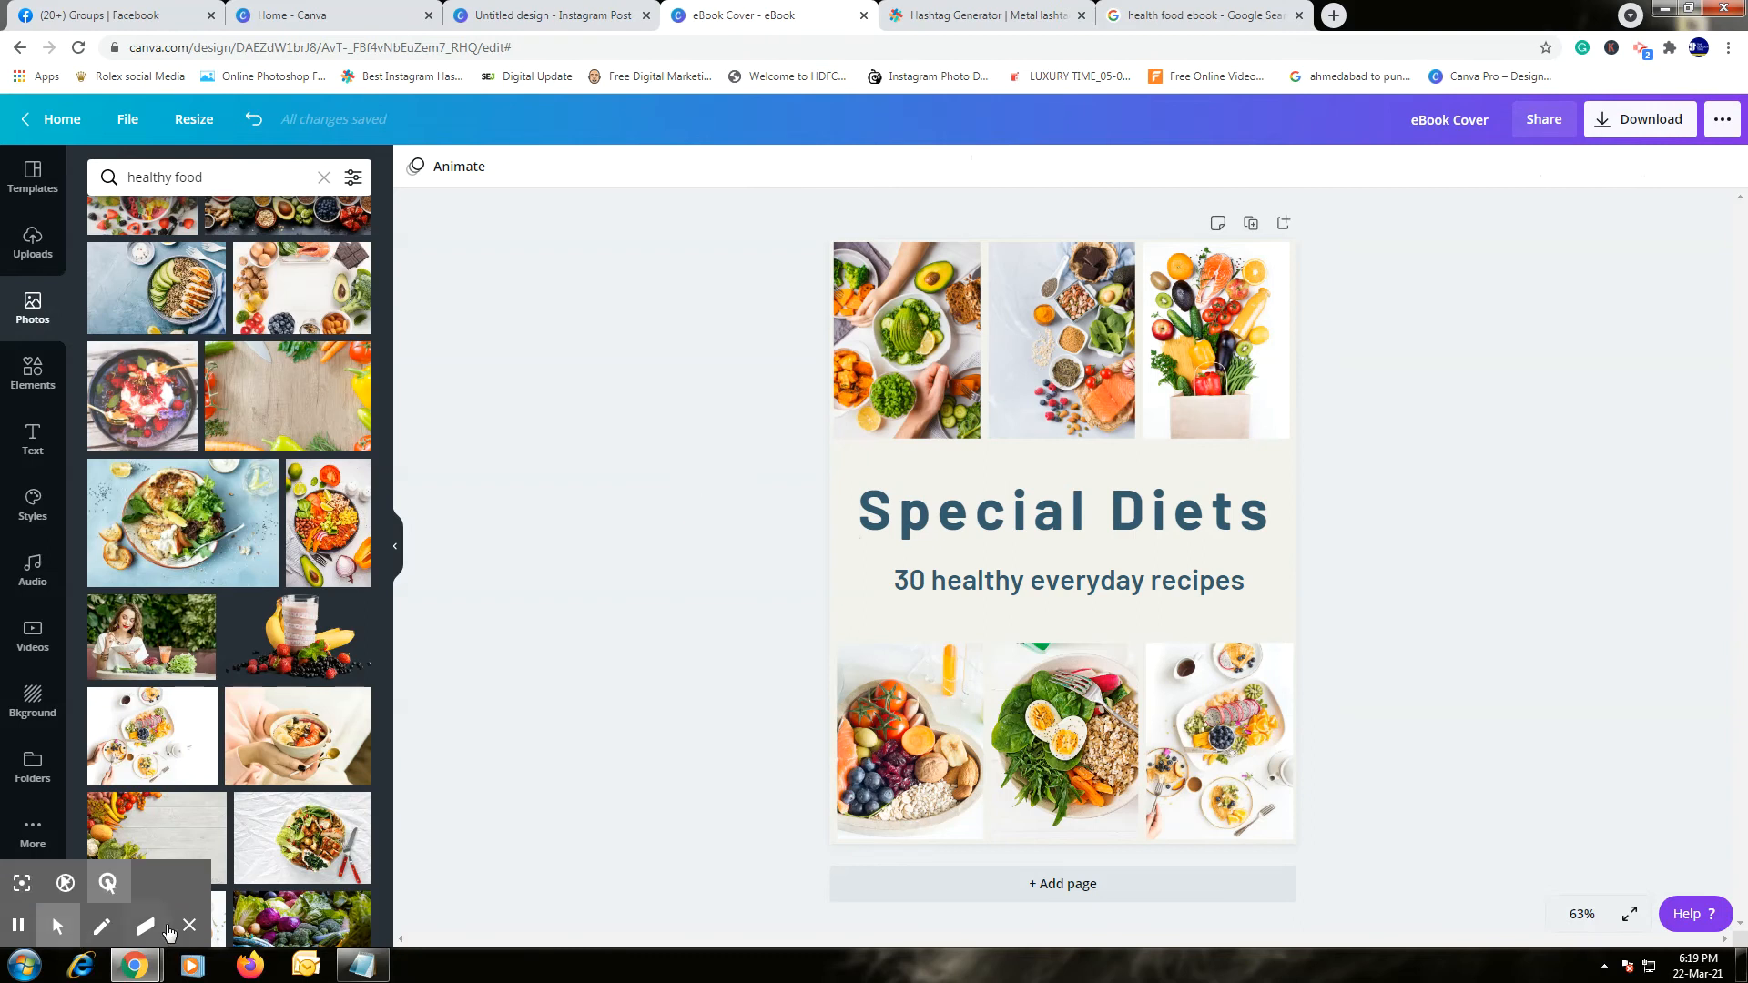
pyautogui.click(1646, 51)
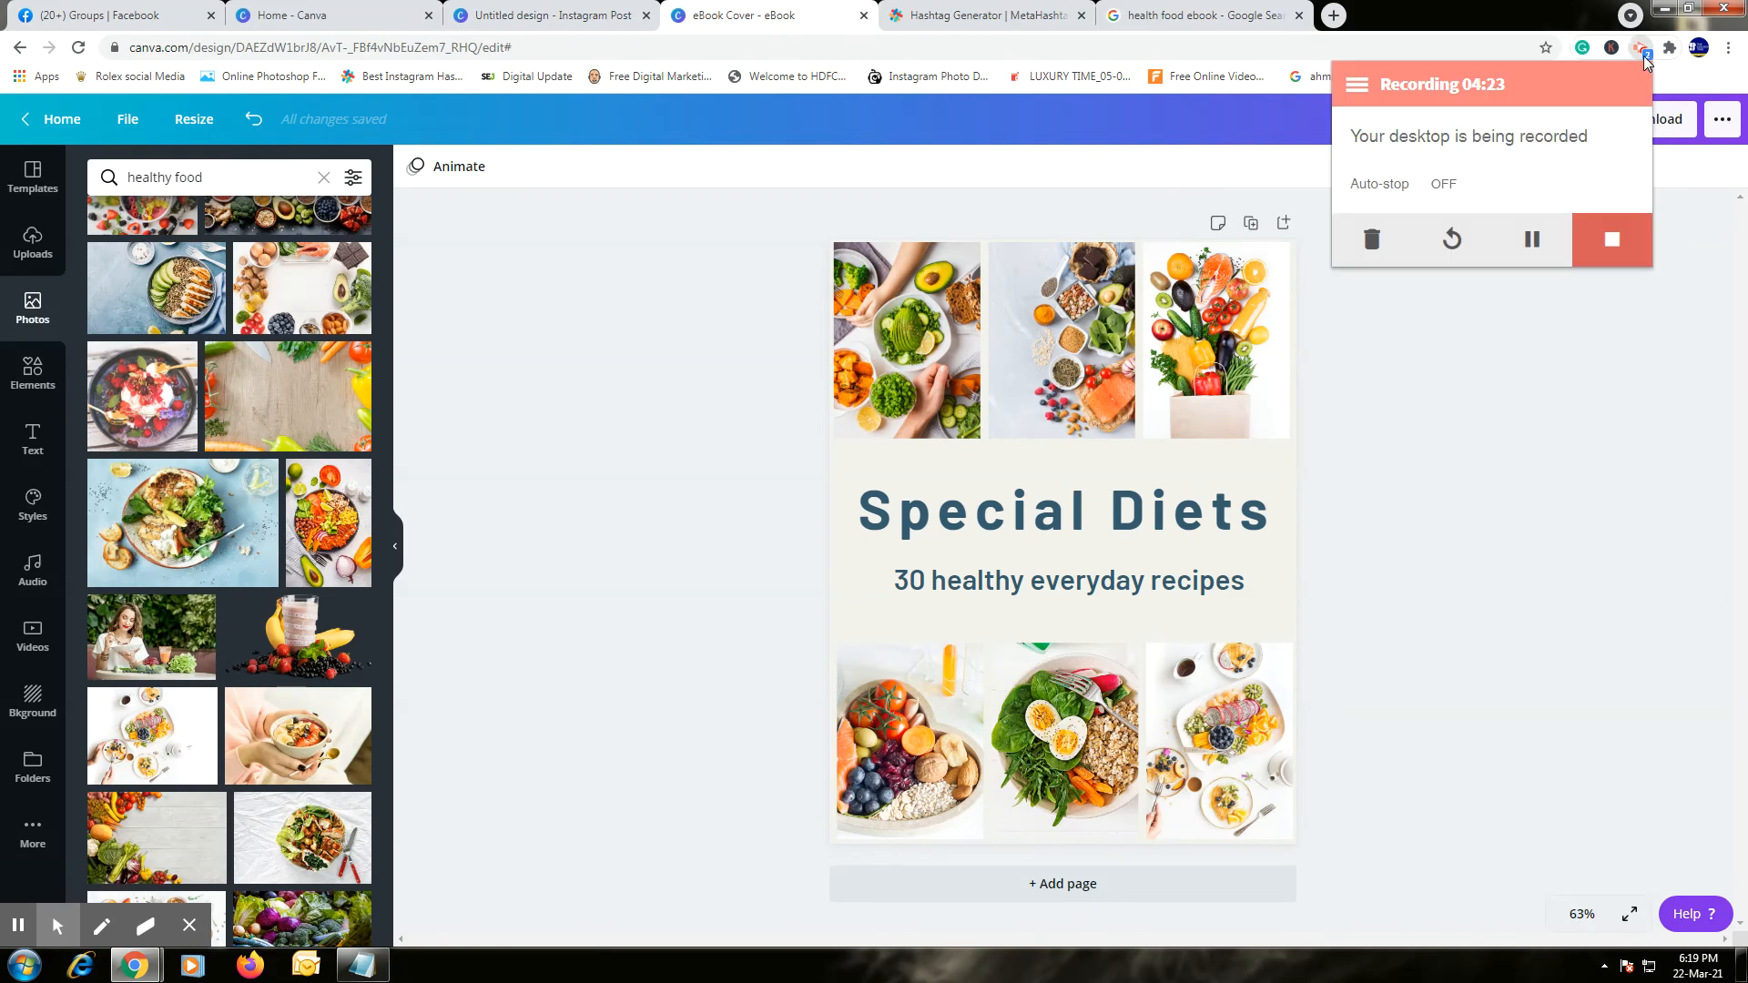